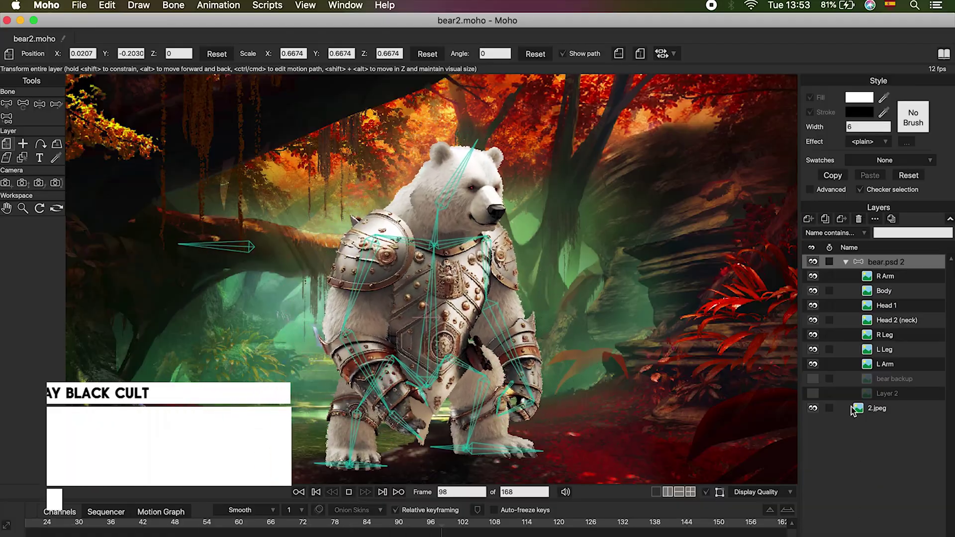
Hide the L Arm, L Leg, R Leg, Head 2, Head 1, Body and R Arm layers.
left_click(813, 365)
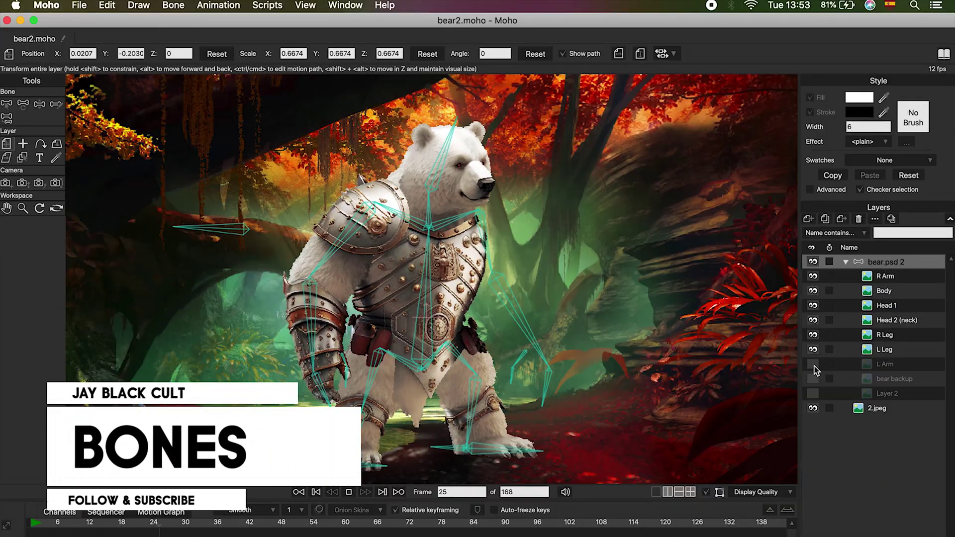
left_click(814, 350)
left_click(813, 335)
left_click(813, 320)
left_click(813, 306)
left_click(813, 291)
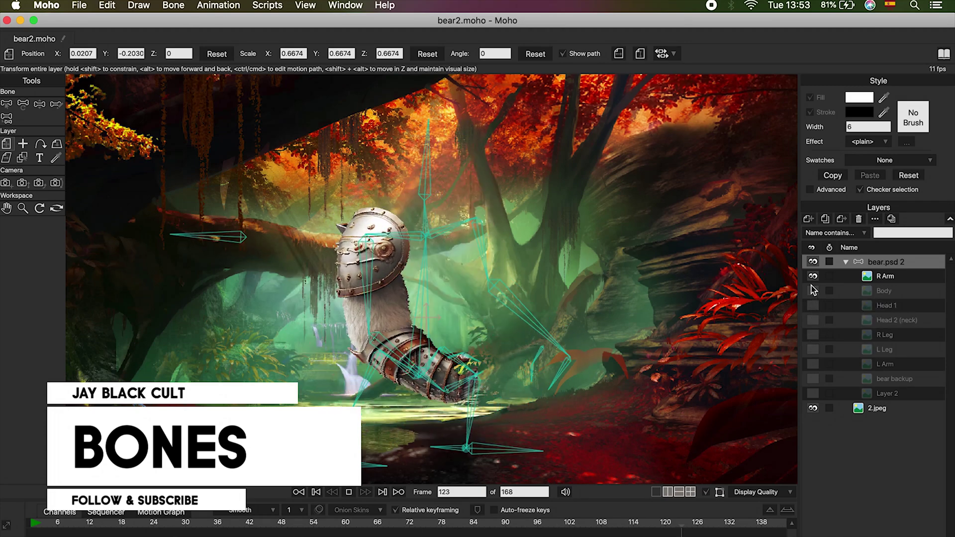
left_click(813, 276)
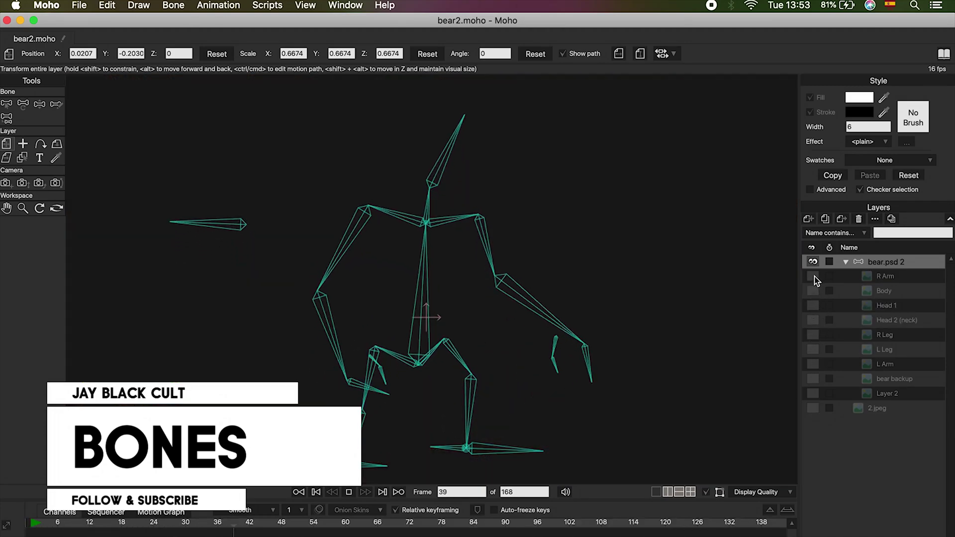
Turn the seven bear part layers back on and show the 2.jpeg forest background.
left_click(814, 278)
left_click(815, 293)
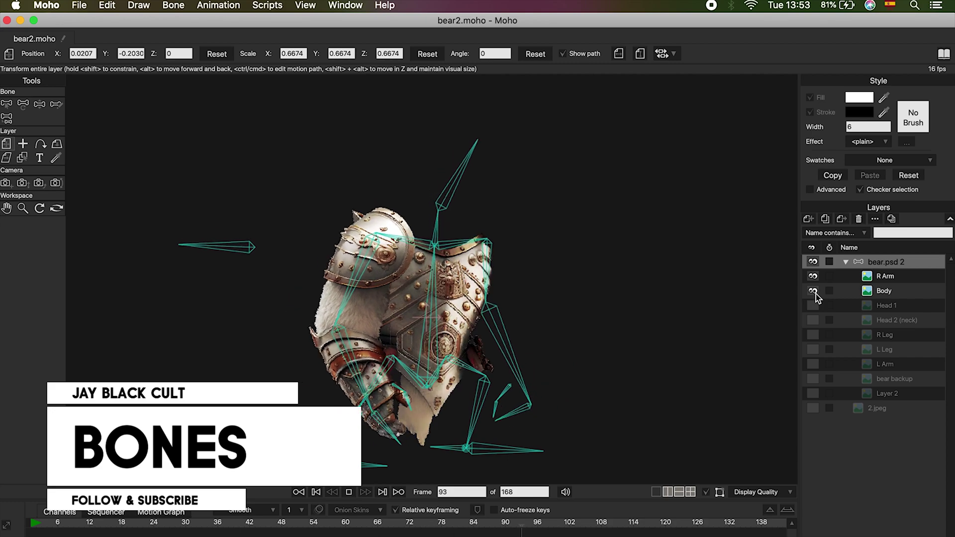
left_click(814, 306)
left_click(814, 321)
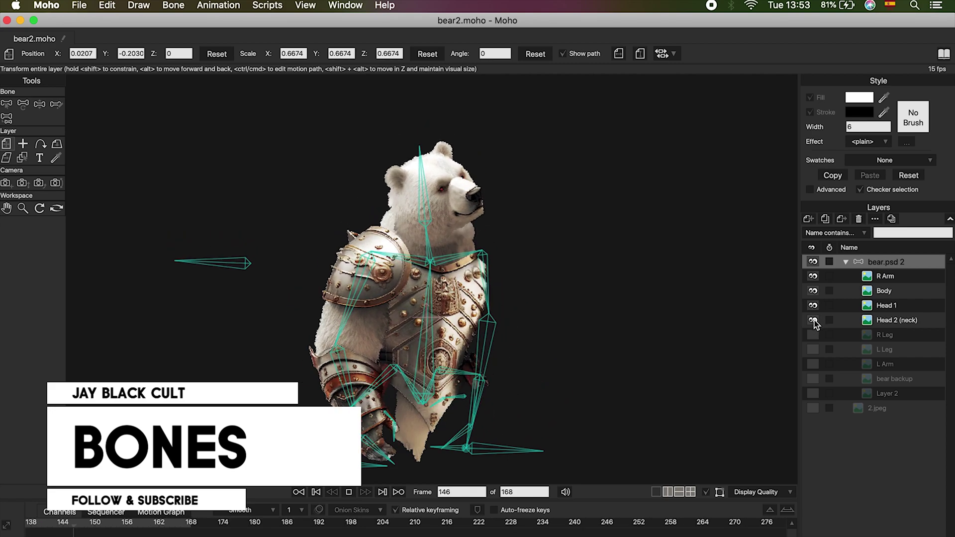
left_click(814, 335)
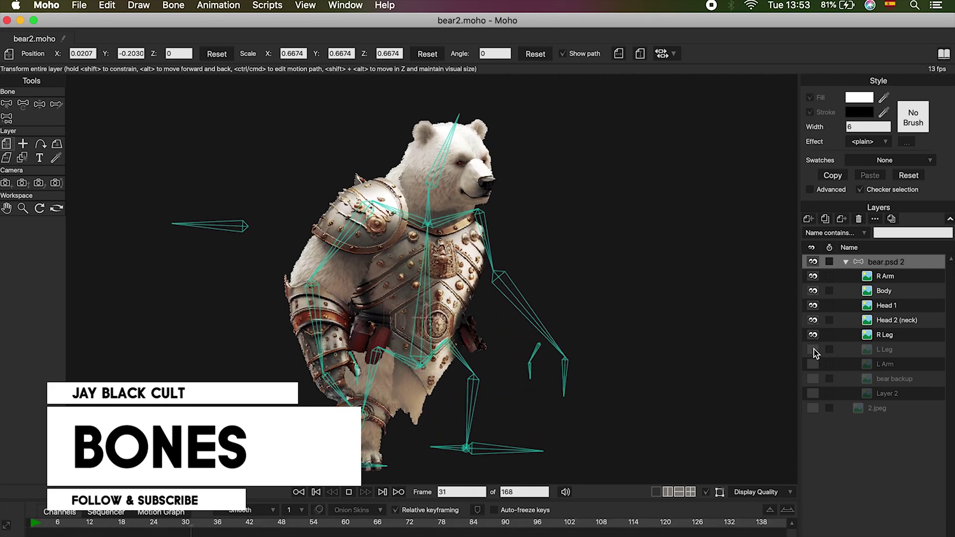
left_click(814, 349)
left_click(814, 364)
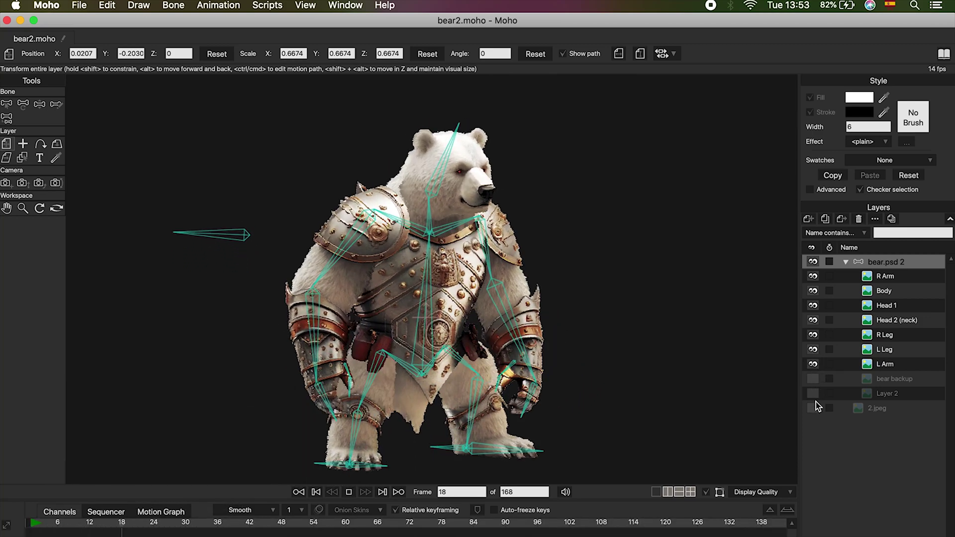
left_click(813, 409)
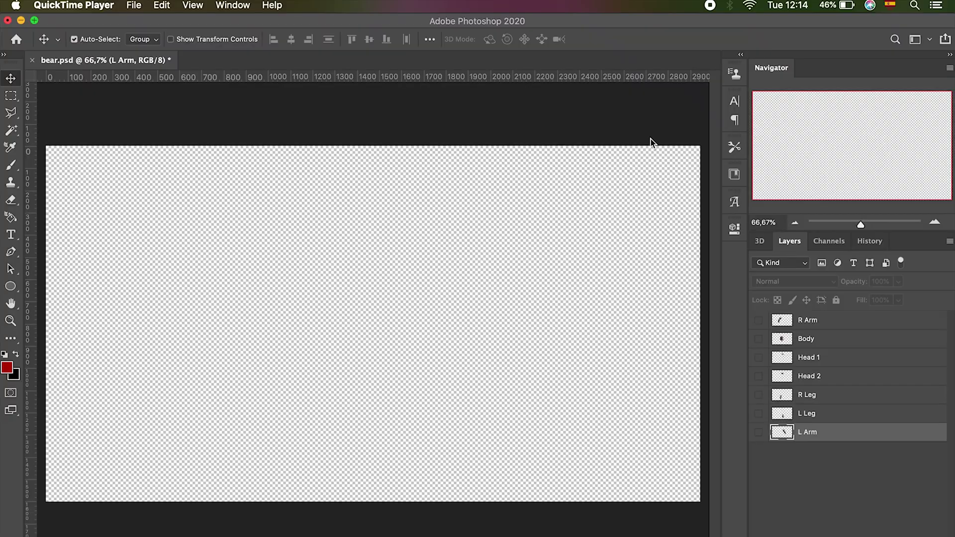
Make the R Arm, Body, Head 1, Head 2, R Leg, L Leg and L Arm layers visible.
left_click(759, 320)
left_click(759, 339)
left_click(759, 357)
left_click(759, 376)
left_click(759, 395)
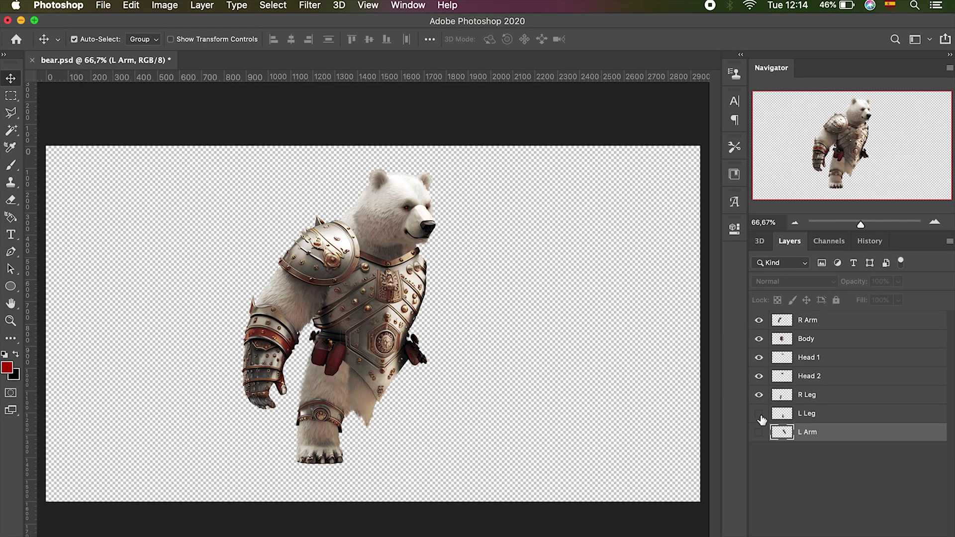
left_click(760, 416)
left_click(760, 432)
Free Transform the R Arm, rotating about -37 degrees, and move both arms onto the body.
left_click_drag(426, 294, 479, 291)
left_click_drag(309, 273, 251, 270)
key("super+t")
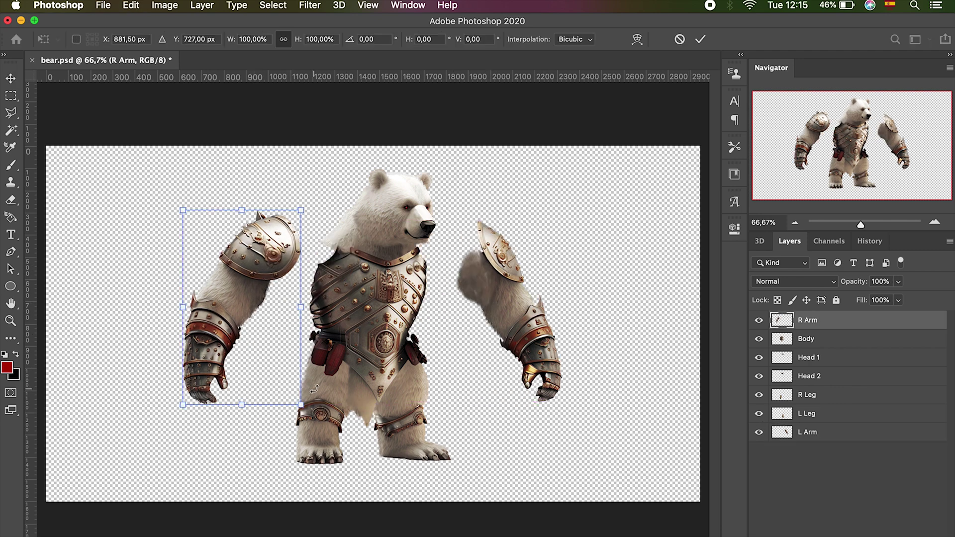
left_click_drag(314, 389, 348, 329)
left_click_drag(223, 307, 334, 321)
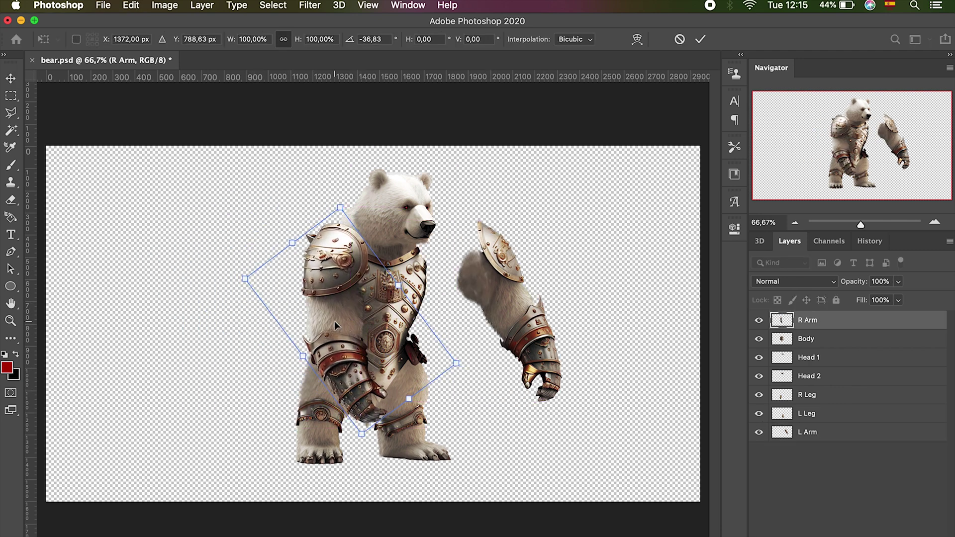
key("Return")
left_click_drag(490, 326, 426, 328)
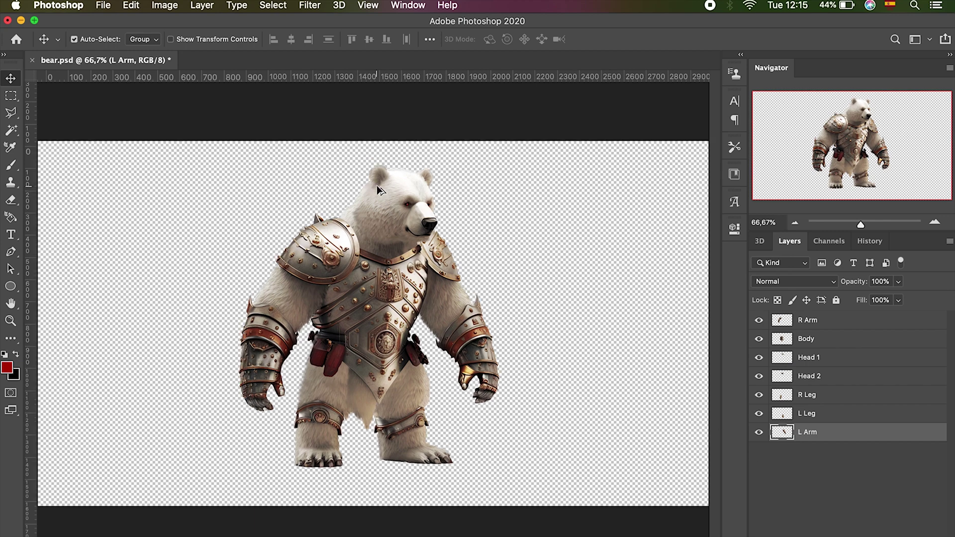
Fine-tune the R Arm's position against the chest armour.
scroll(373, 187, "up", 5)
left_click_drag(842, 109, 823, 140)
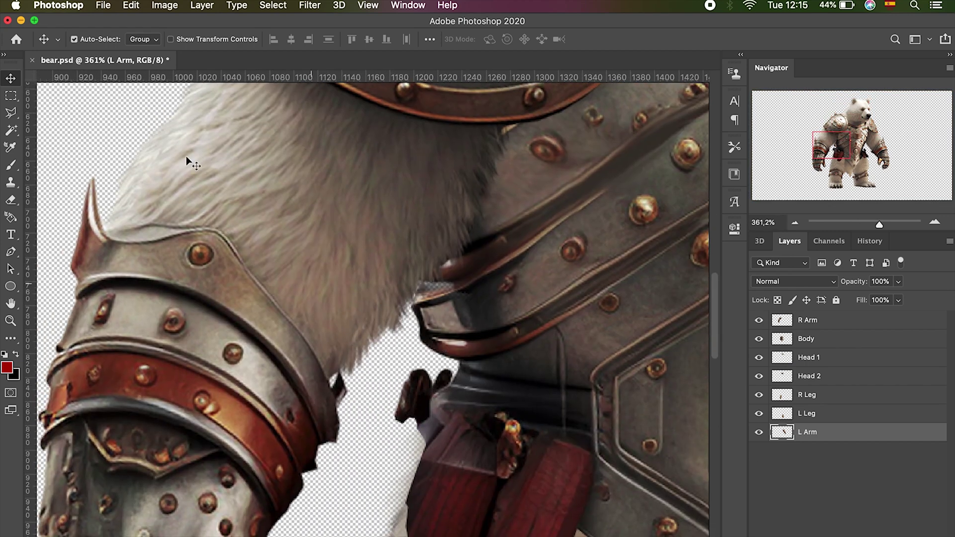
left_click_drag(818, 159, 863, 139)
left_click_drag(879, 225, 871, 225)
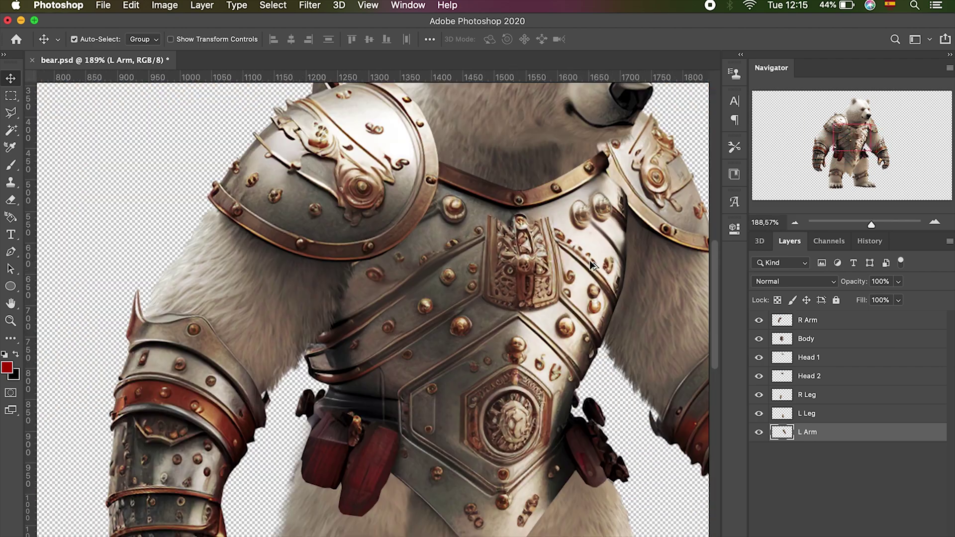
left_click(208, 228)
left_click_drag(207, 228, 108, 209)
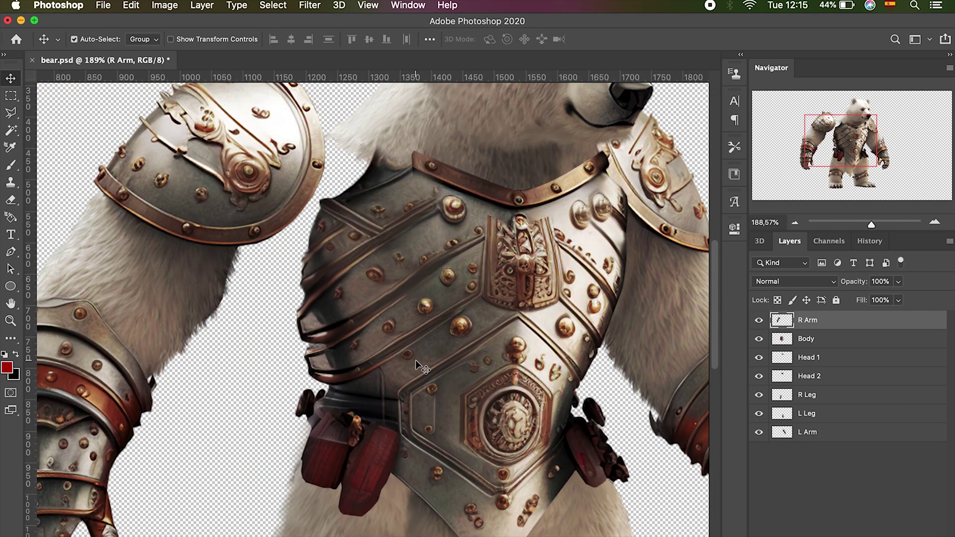
left_click_drag(416, 359, 478, 358)
Save the layered file as bear.psd, confirming the Photoshop format options.
scroll(442, 182, "down", 5)
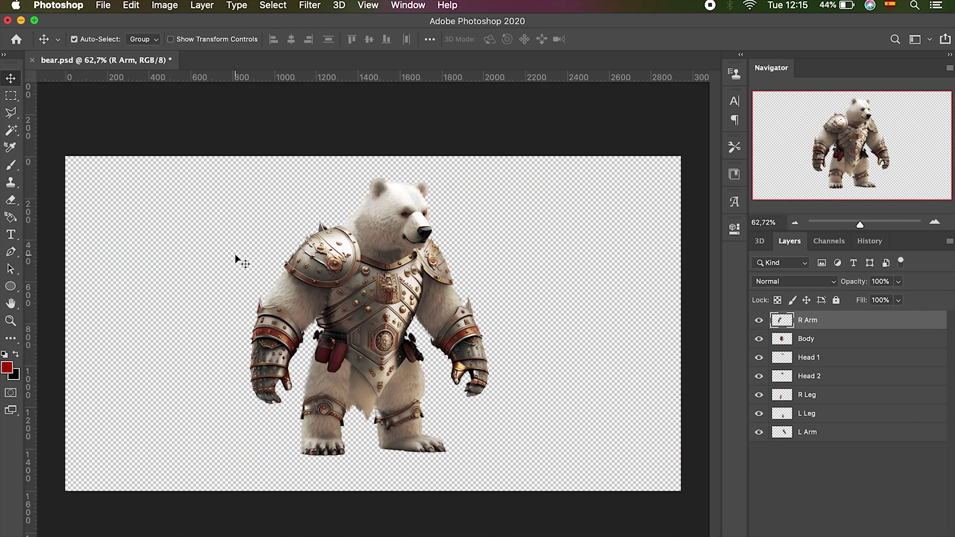
left_click(103, 5)
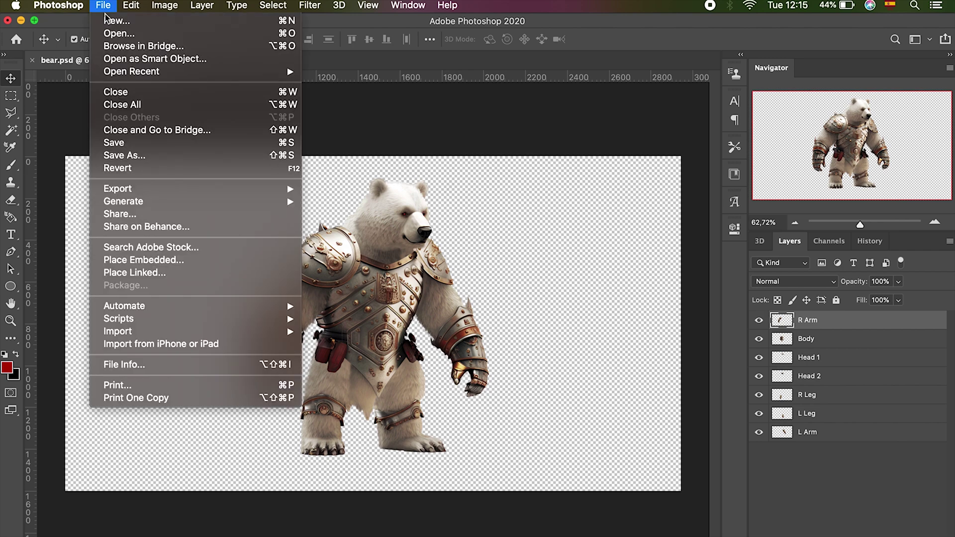
left_click(150, 158)
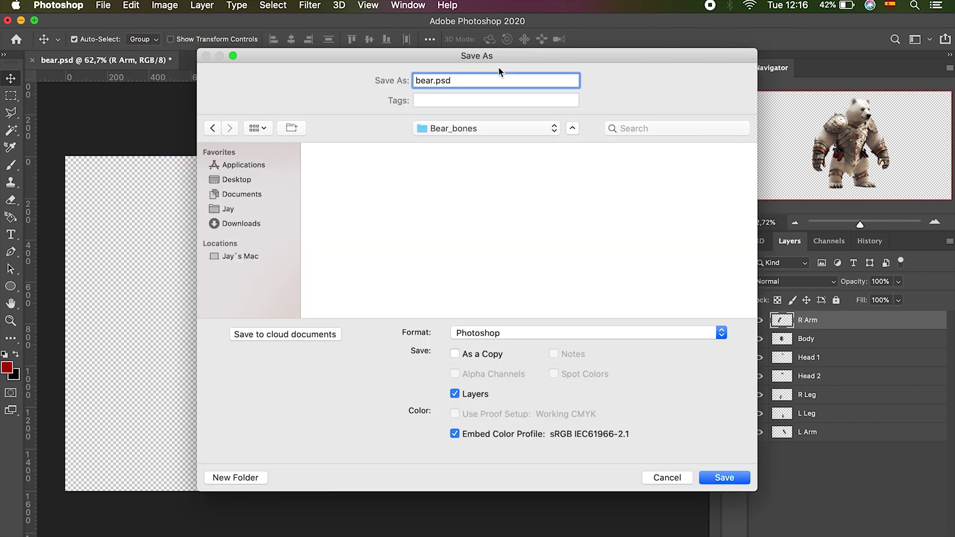
left_click(722, 480)
left_click(635, 253)
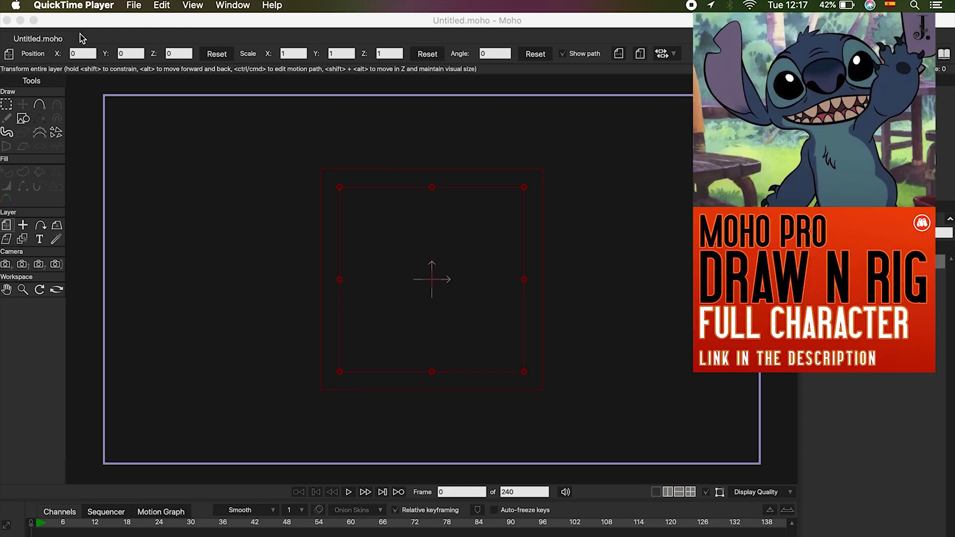
In Moho Project Settings, set height to 1080 for 1080p HDTV, keeping 24 fps and frames 1–240.
left_click(82, 23)
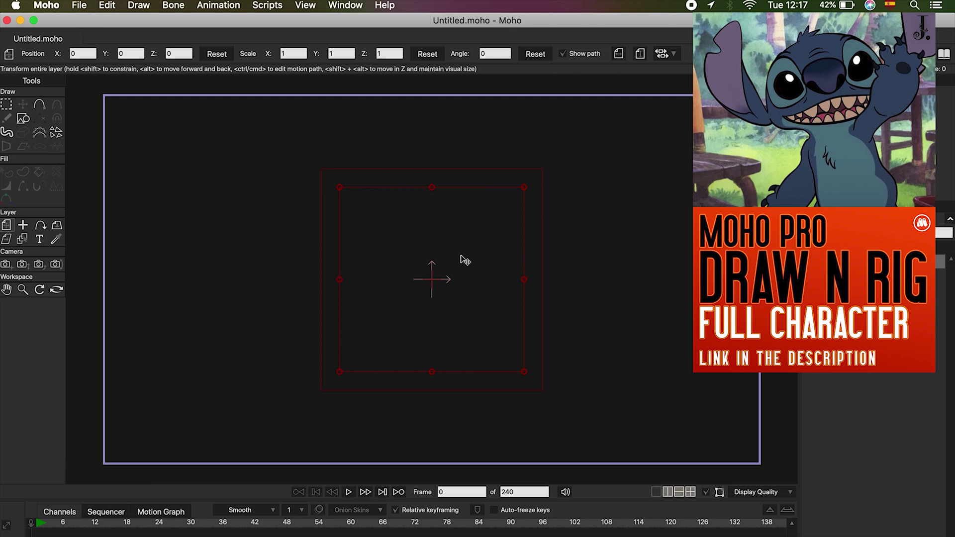
left_click(79, 6)
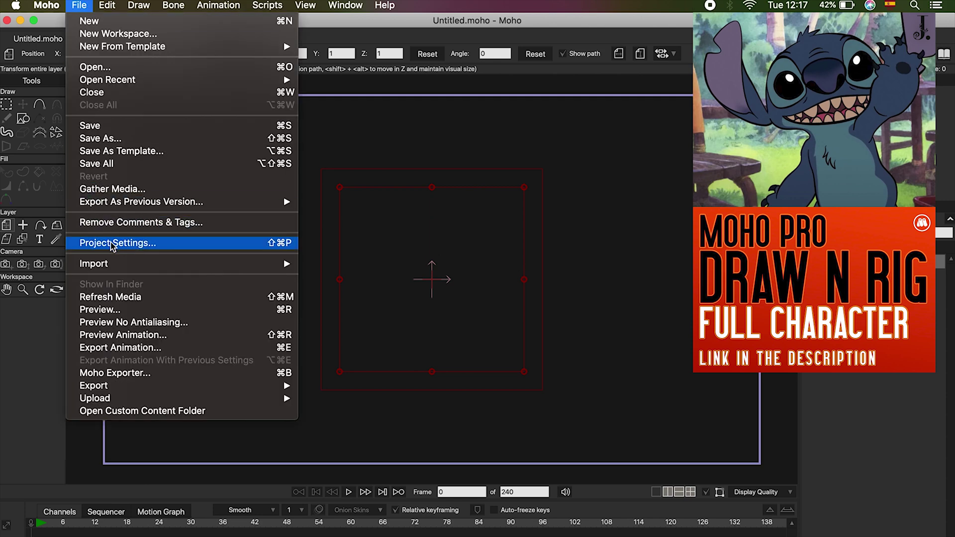
left_click(159, 244)
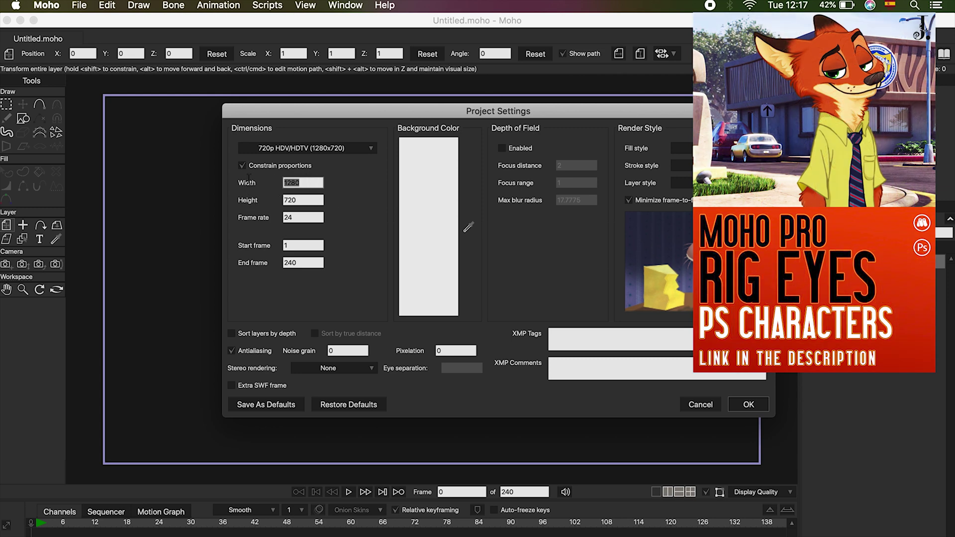
double_click(302, 200)
type("1080")
key("Tab")
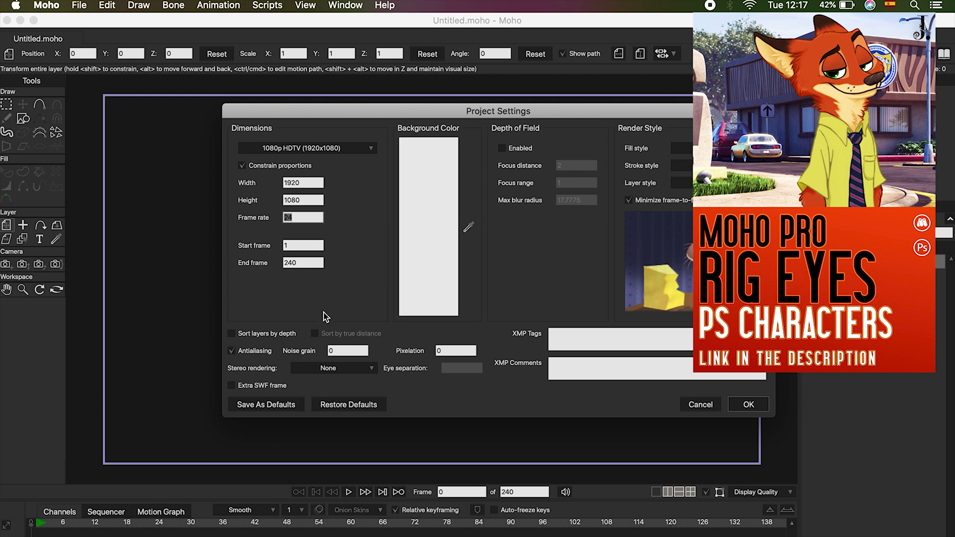
key("Tab")
key("Tab")
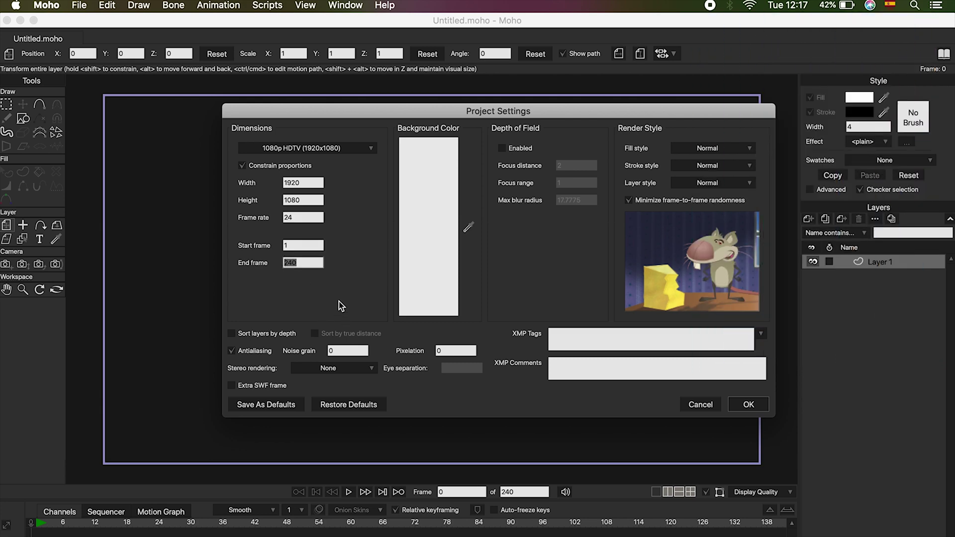
left_click(749, 405)
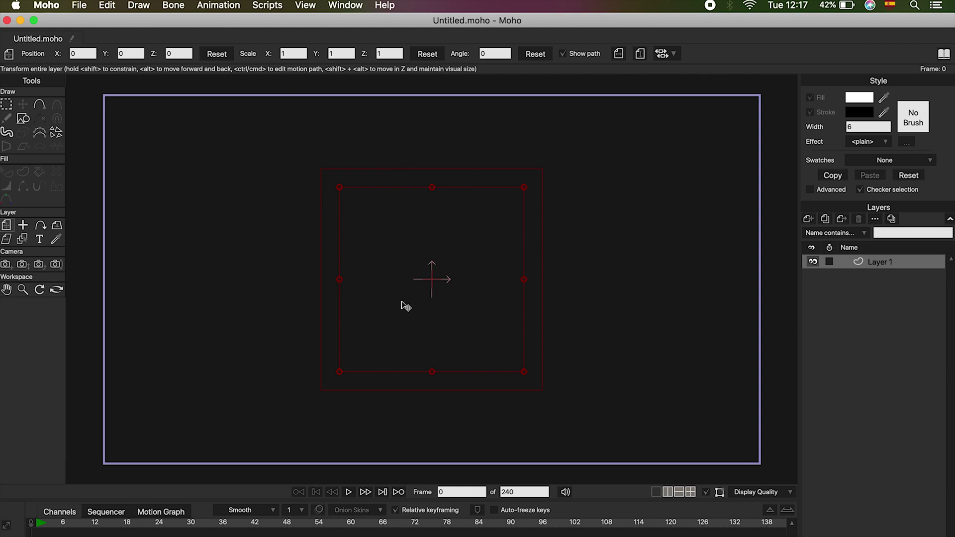
Import bear.psd into Moho through General Import.
left_click(80, 6)
mouse_move(107, 266)
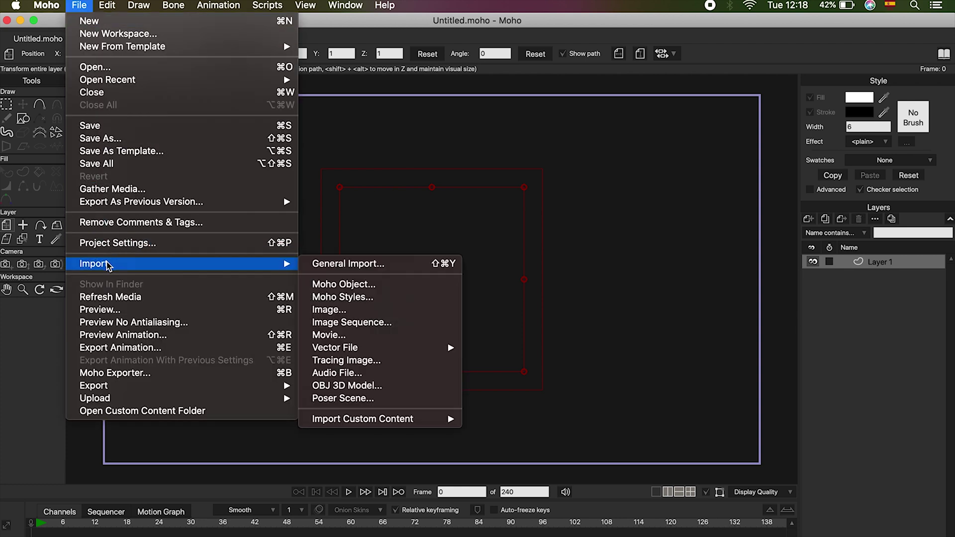
left_click(384, 269)
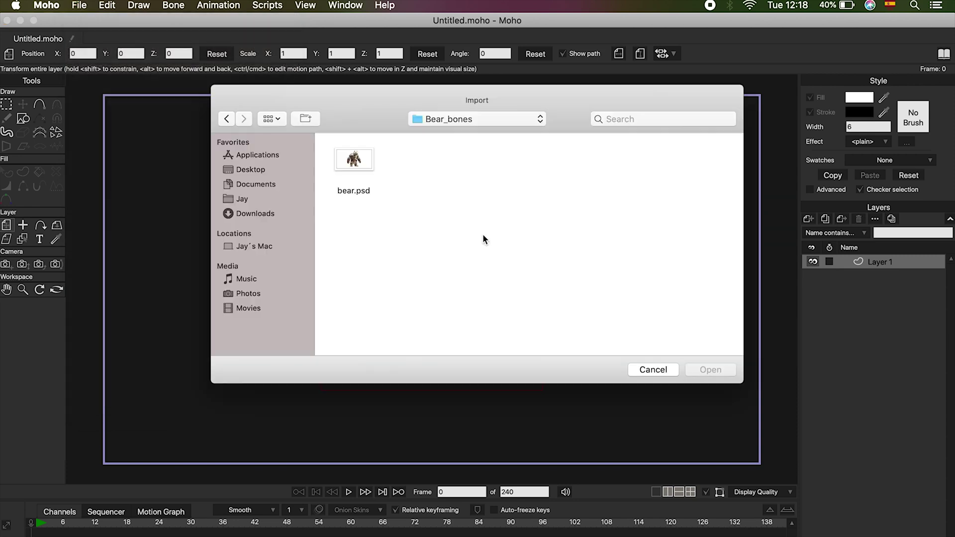
left_click(354, 160)
left_click(708, 370)
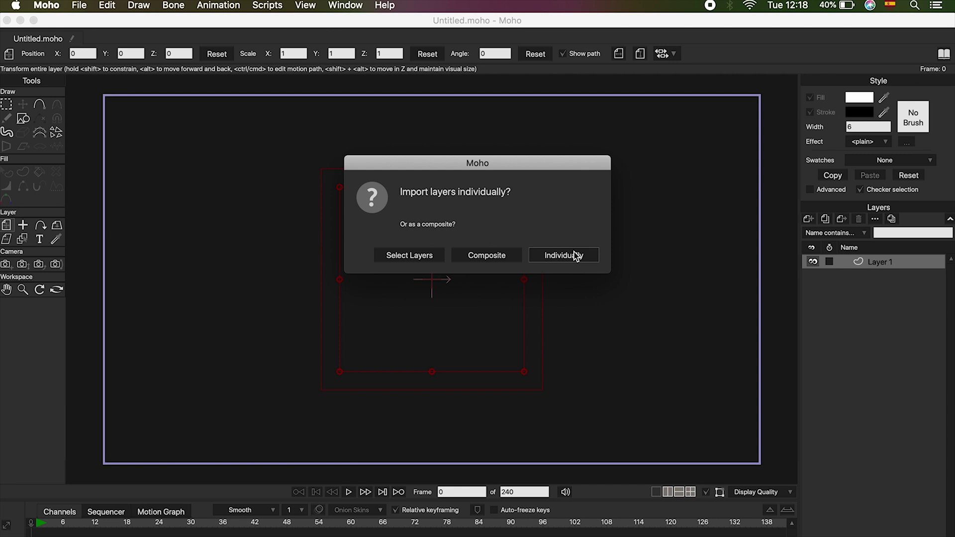
Insert the R Arm through L Leg layers, inspect them, then undo the insertion with Cmd+Z.
left_click(420, 257)
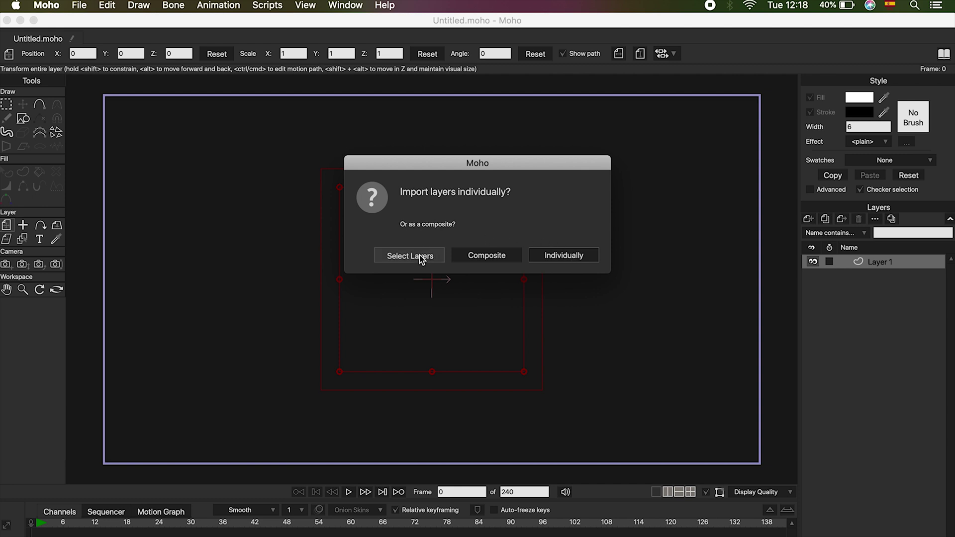
left_click(255, 234)
left_click(252, 254)
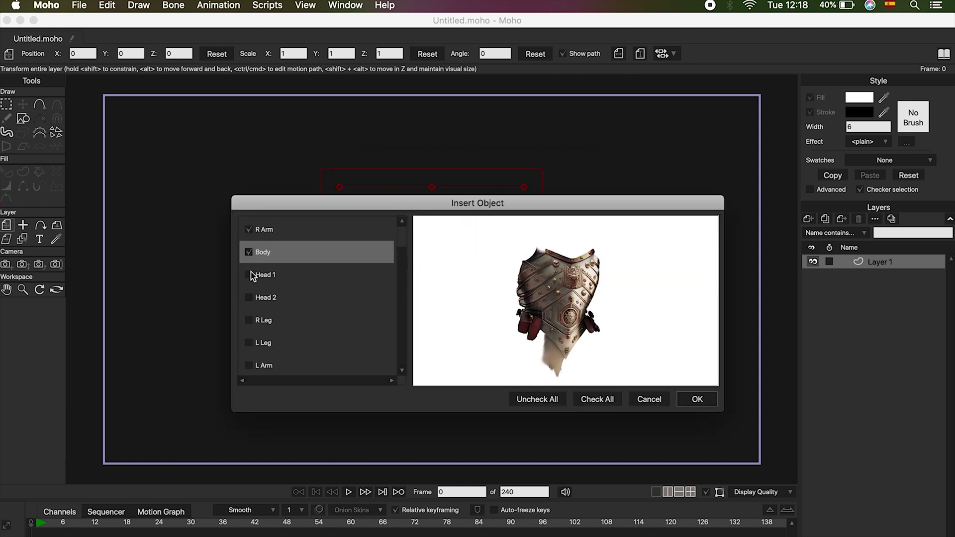
left_click(251, 276)
left_click(251, 297)
left_click(251, 321)
left_click(270, 337)
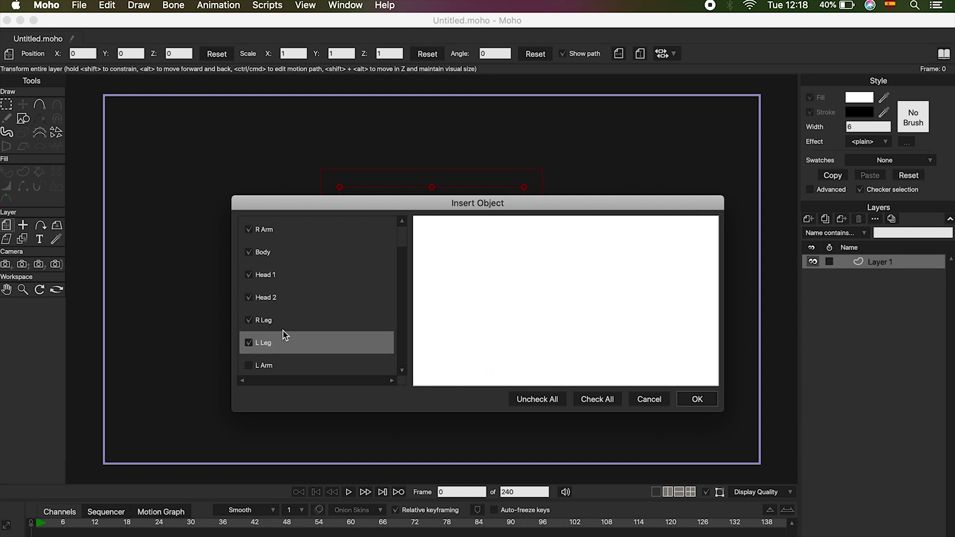
left_click(684, 400)
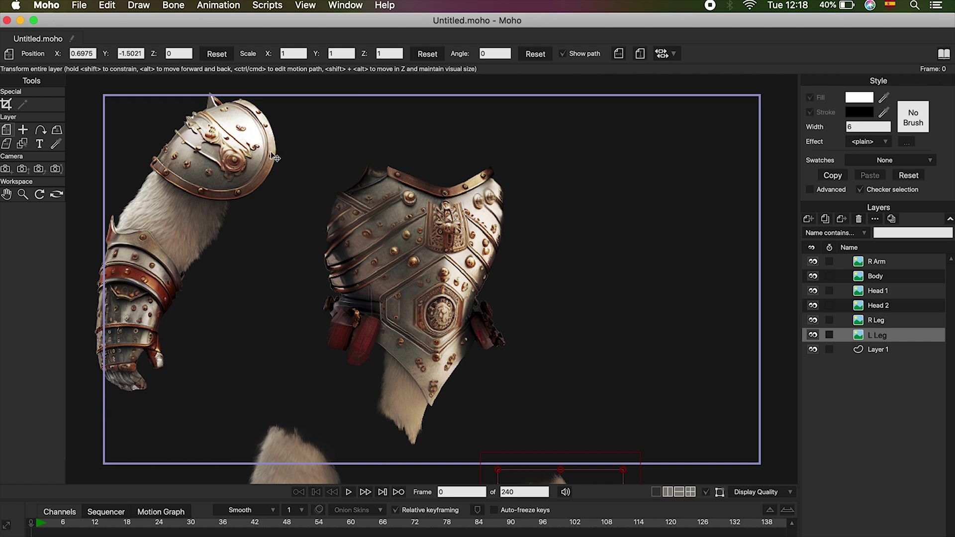
scroll(372, 282, "down", 5)
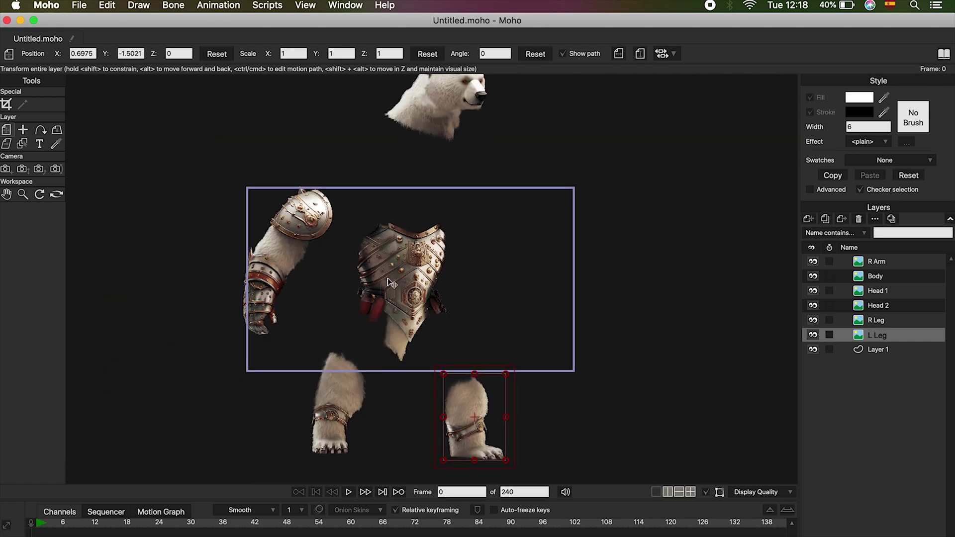
key("super+z")
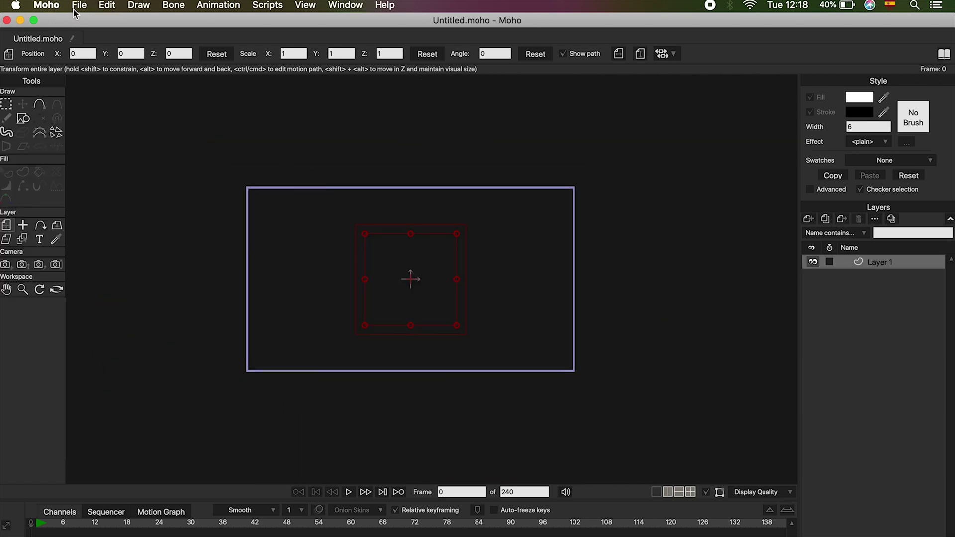
Import bear.psd as one composite image, move it, then undo it.
left_click(77, 7)
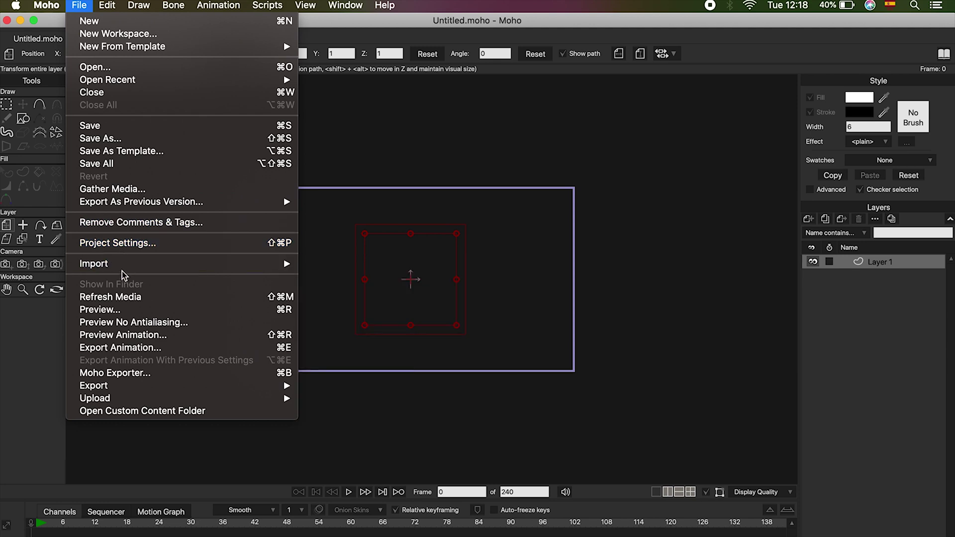
mouse_move(125, 263)
left_click(335, 263)
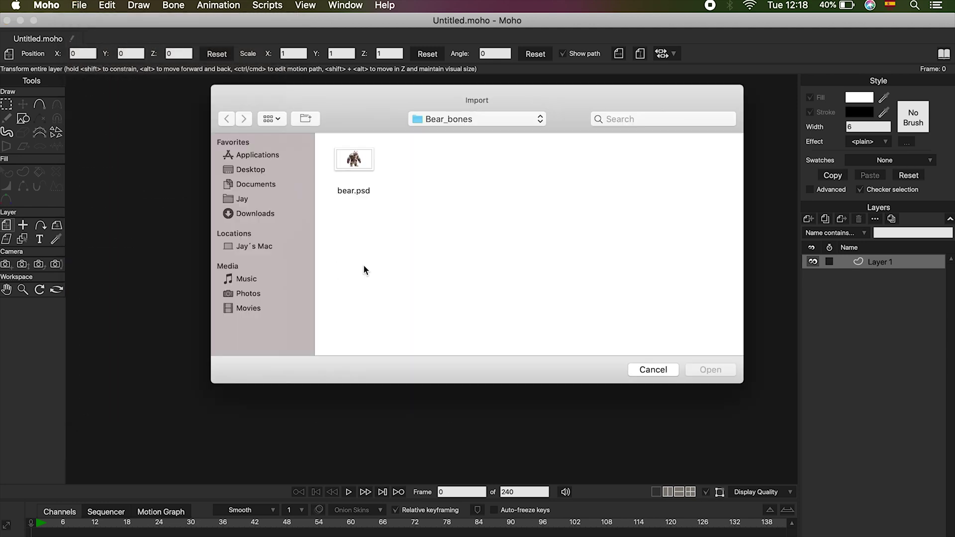
double_click(354, 162)
left_click(477, 258)
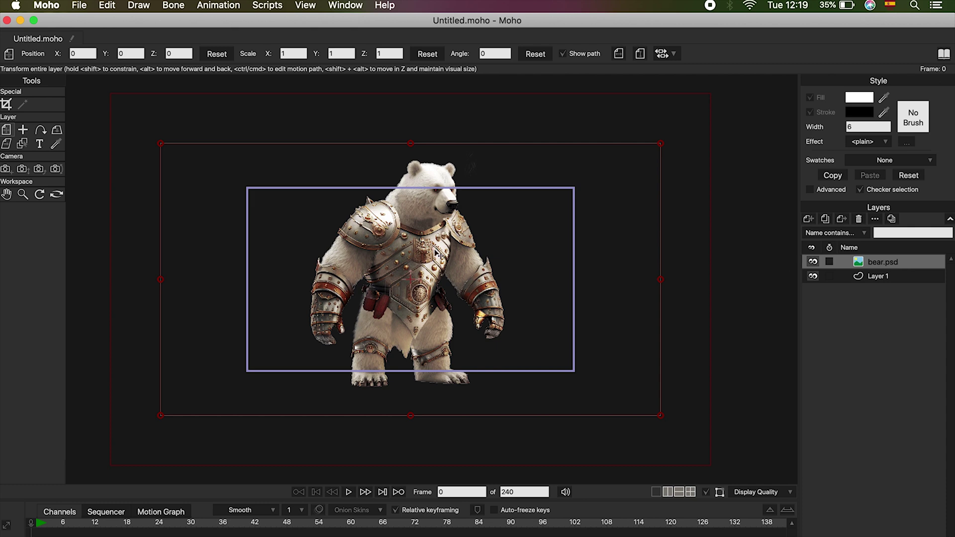
left_click_drag(426, 253, 434, 264)
key("super+z")
key("super+z")
Re-import bear.psd with its layers brought in individually.
left_click(79, 5)
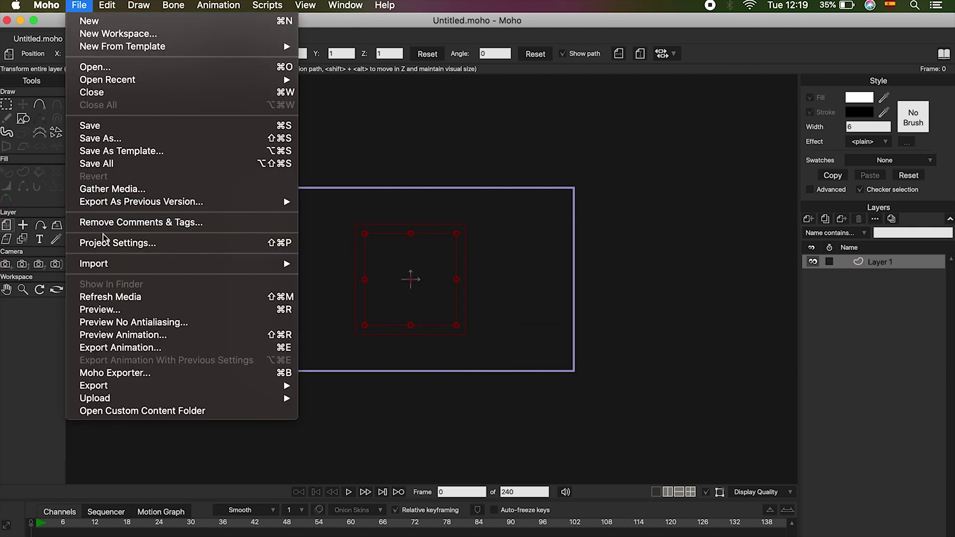
mouse_move(149, 264)
left_click(329, 265)
double_click(351, 160)
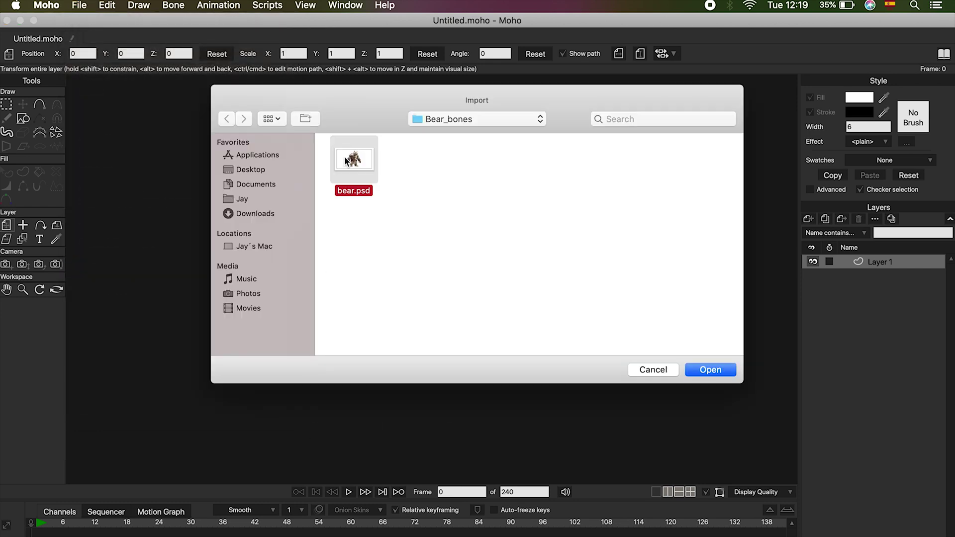
left_click(570, 255)
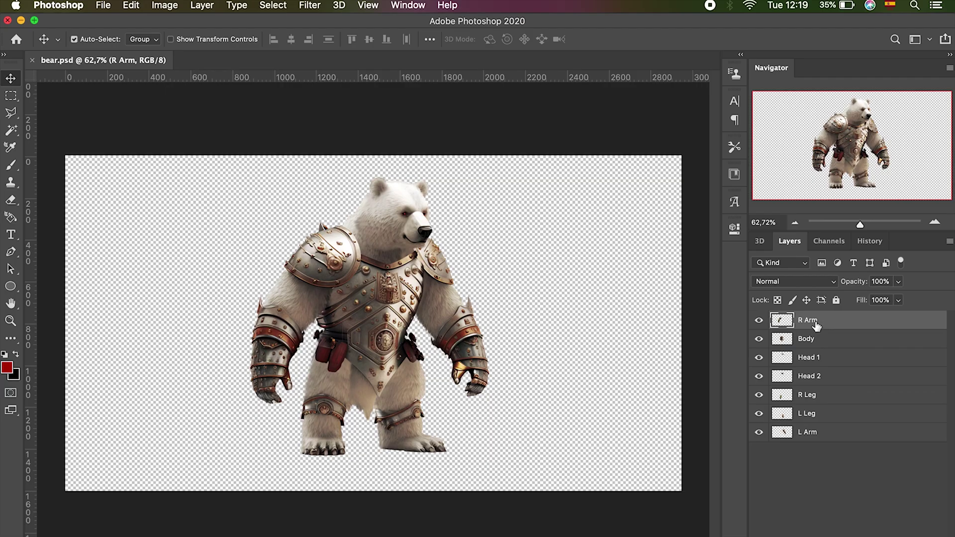
Compare the Body through L Arm layers in Photoshop's Layers panel.
left_click(834, 343)
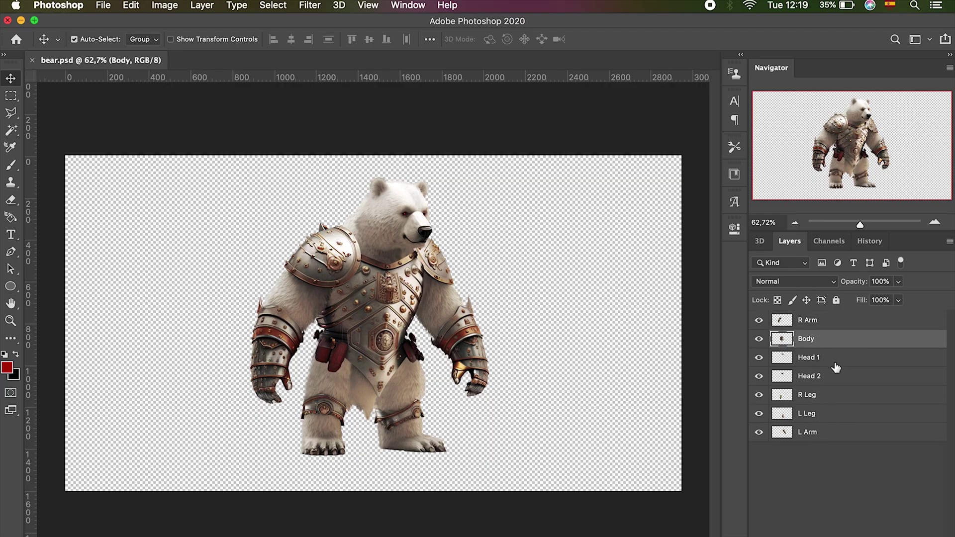
left_click(835, 357)
left_click(836, 376)
left_click(832, 395)
left_click(830, 414)
left_click(834, 433)
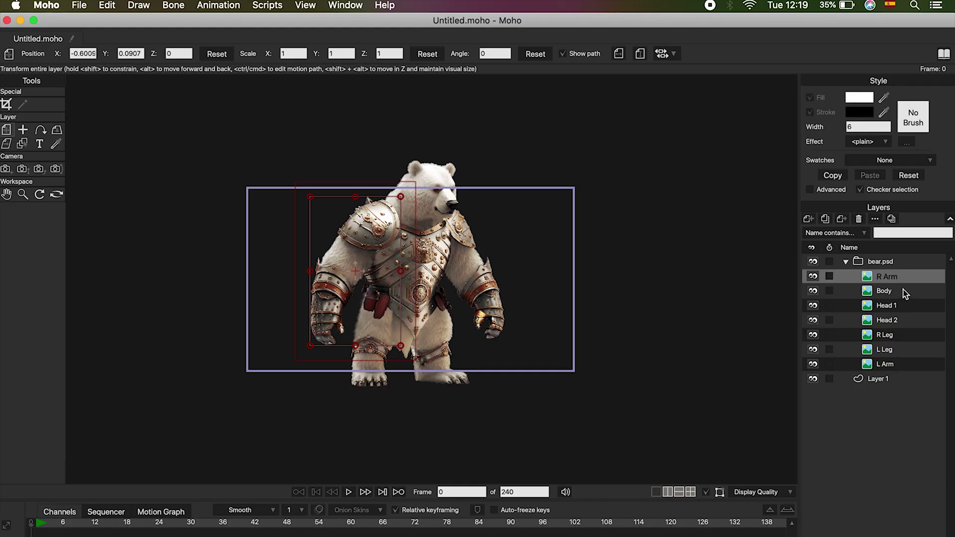
Check each bear.psd child layer's part, then collapse the bear.psd group.
left_click(902, 290)
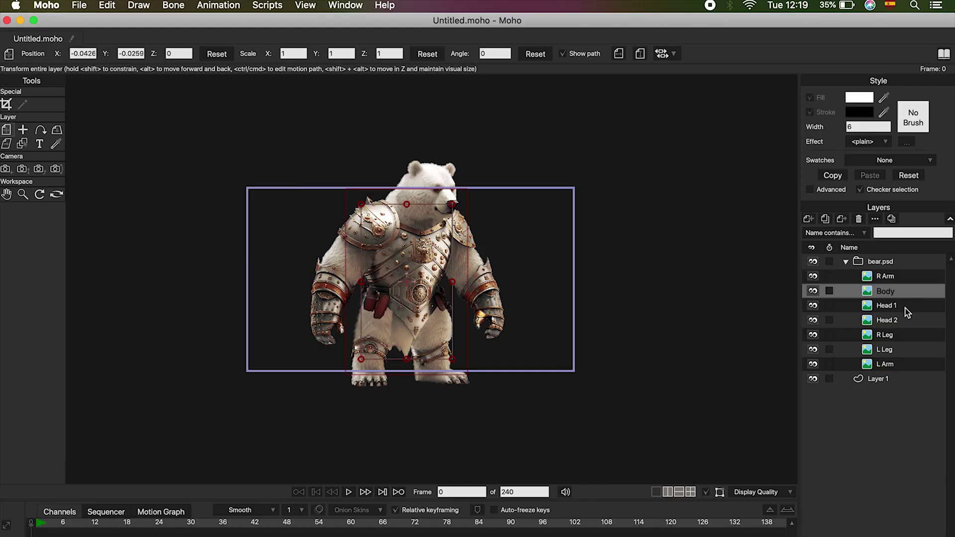
left_click(903, 305)
left_click(902, 320)
left_click(904, 335)
left_click(907, 351)
left_click(904, 363)
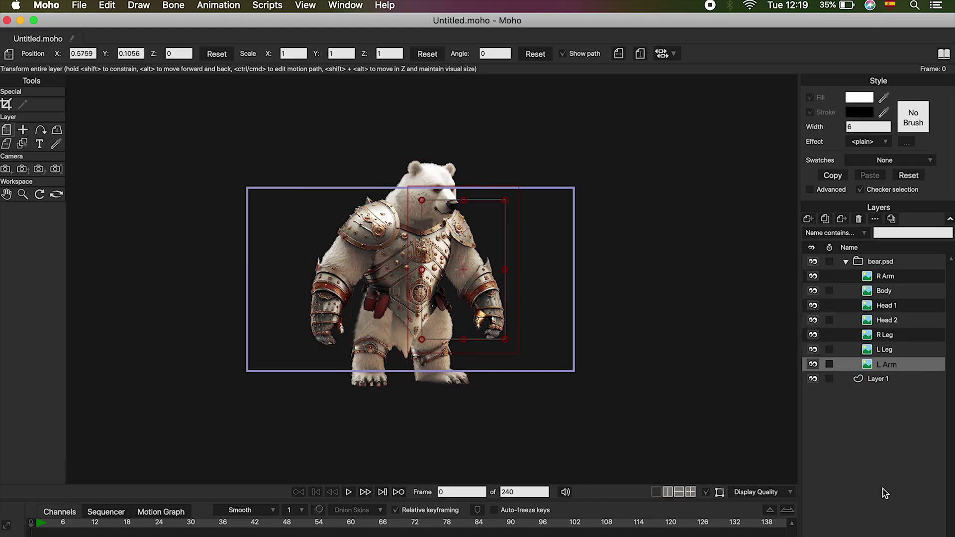
left_click(890, 276)
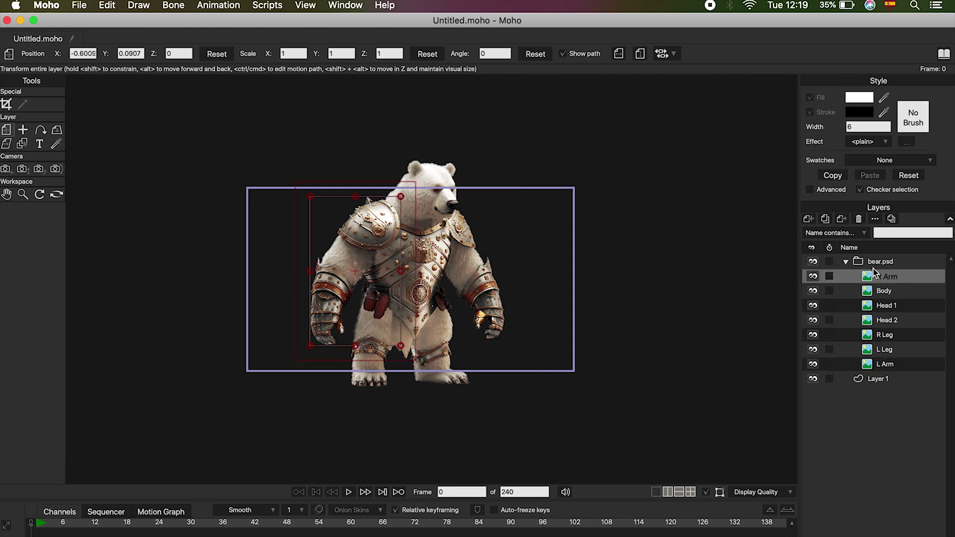
left_click(847, 262)
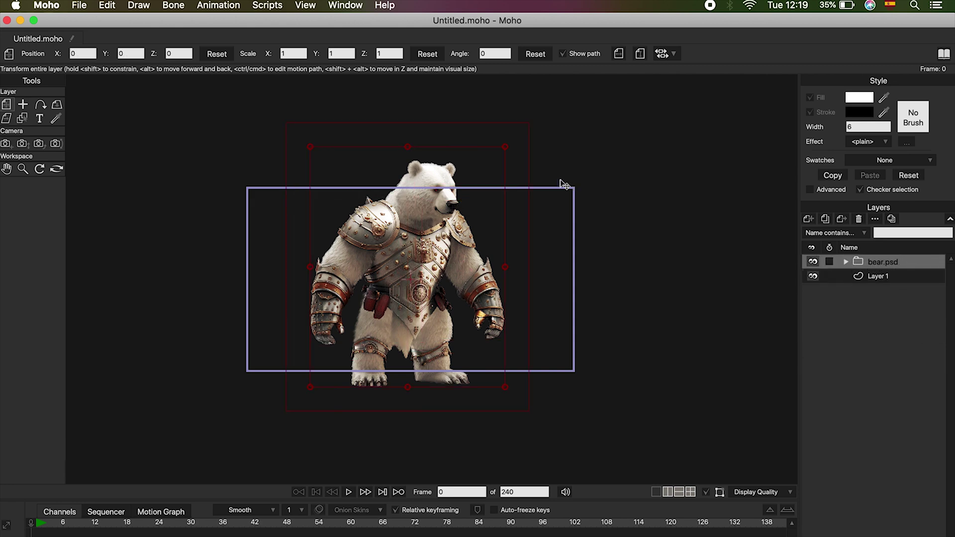
Scale the bear.psd group down to 0.6568 and nudge it into the frame.
left_click_drag(505, 149, 463, 182)
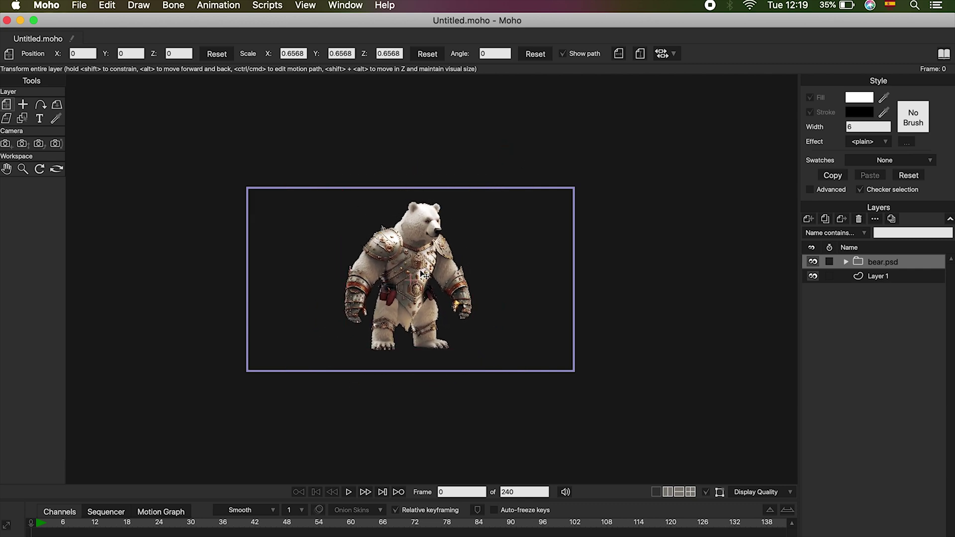
mouse_move(419, 277)
left_mouse_down()
mouse_move(362, 273)
mouse_move(445, 275)
mouse_move(421, 276)
left_mouse_up()
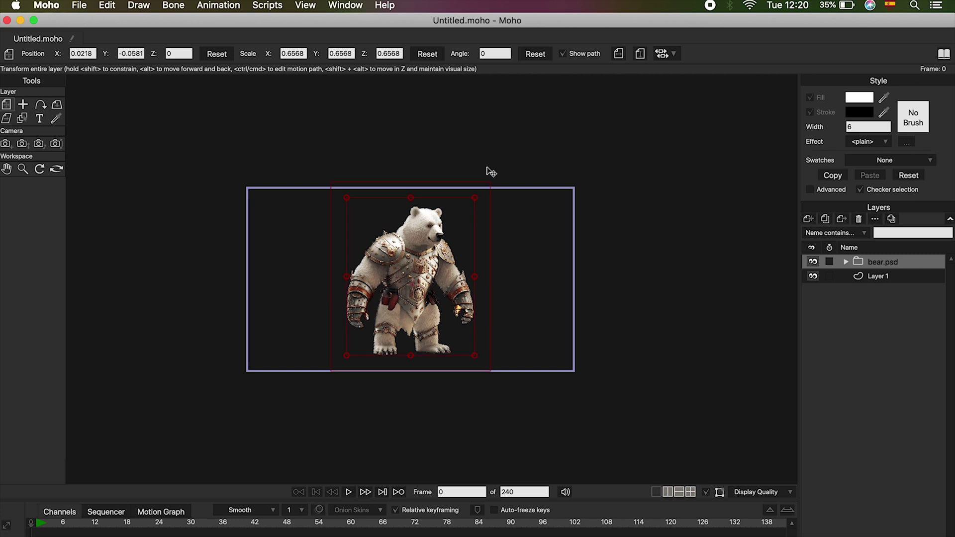
scroll(479, 276, "up", 3)
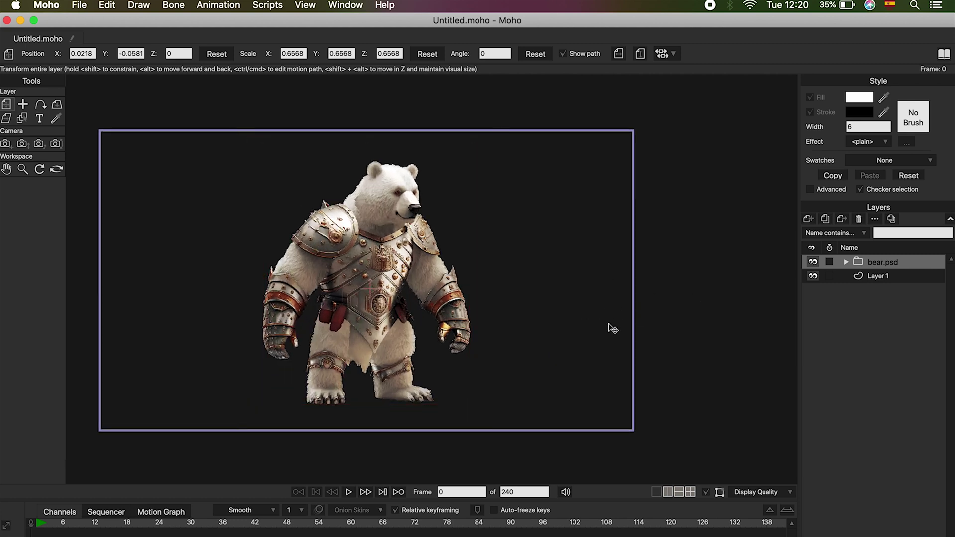
mouse_move(612, 328)
left_mouse_down()
mouse_move(629, 322)
mouse_move(601, 316)
left_mouse_up()
scroll(647, 333, "left", 5)
scroll(677, 346, "right", 3)
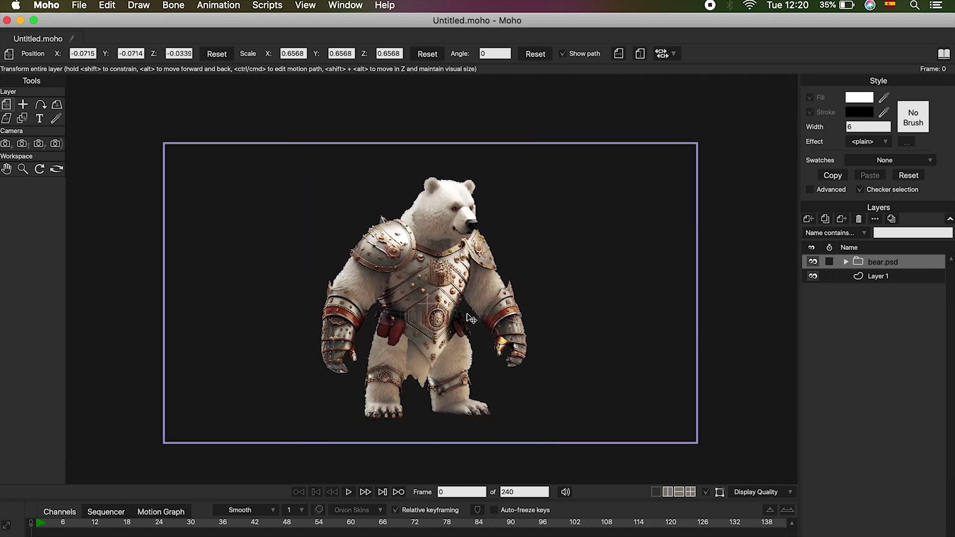
Add a new image layer loading the background.jpeg forest image.
left_click(890, 280)
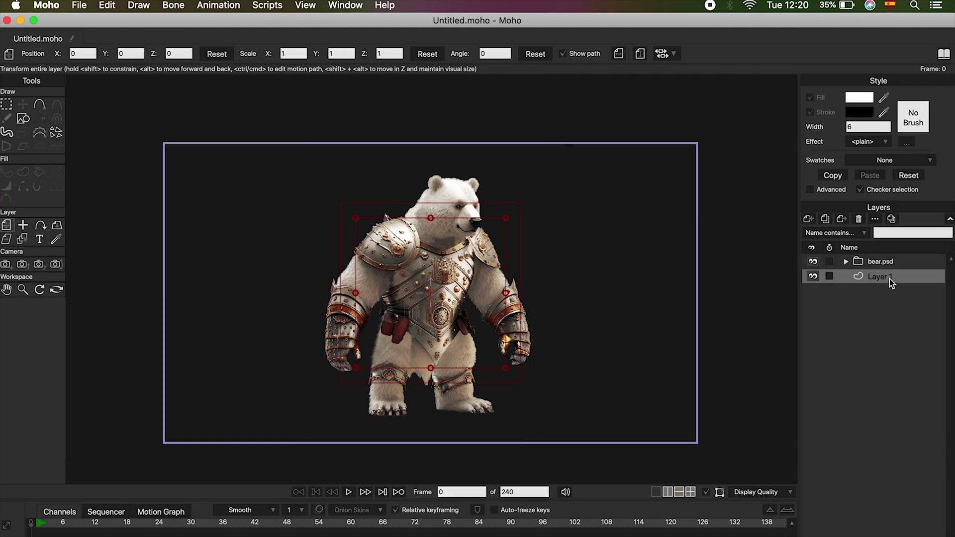
left_click(810, 220)
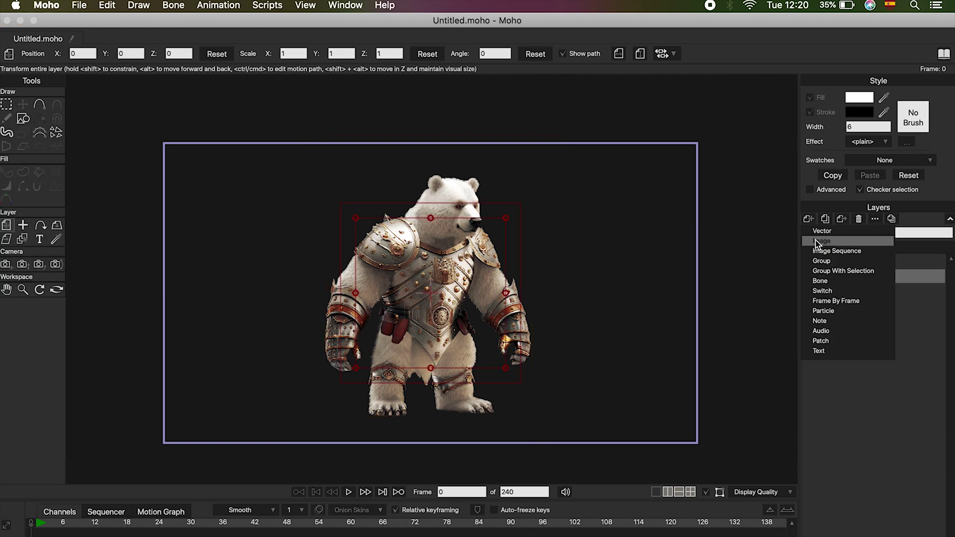
left_click(842, 242)
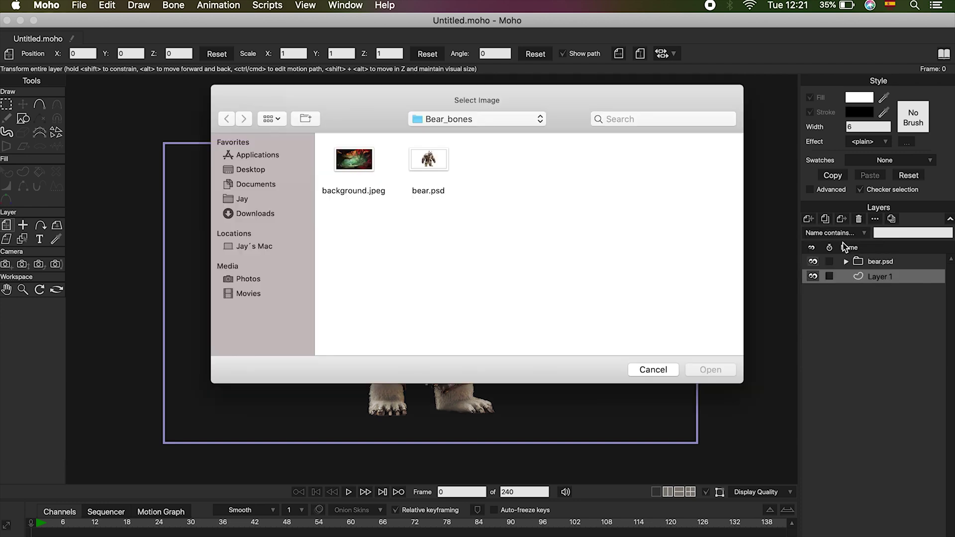
left_click(360, 165)
left_click(710, 371)
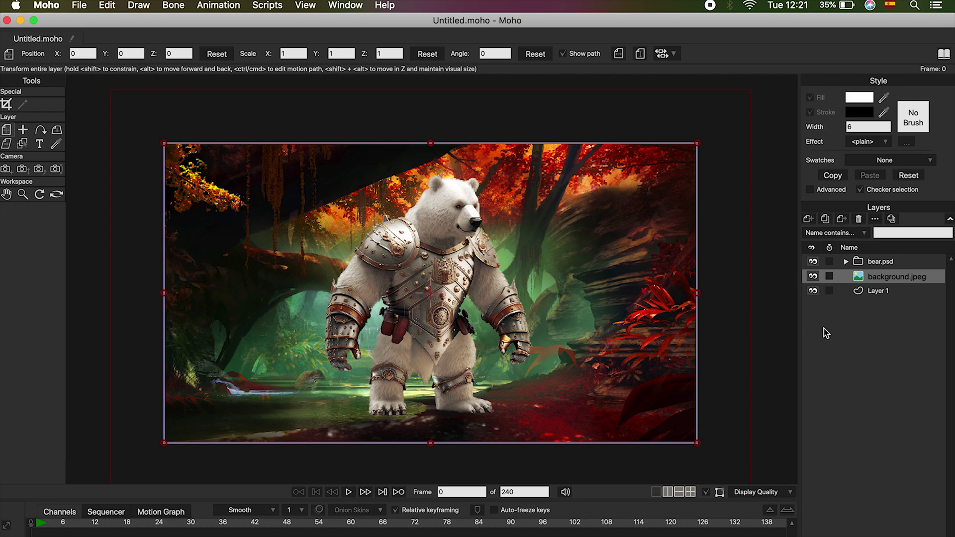
Delete the empty Layer 1 and select the bear.psd group.
left_click(890, 294)
right_click(893, 292)
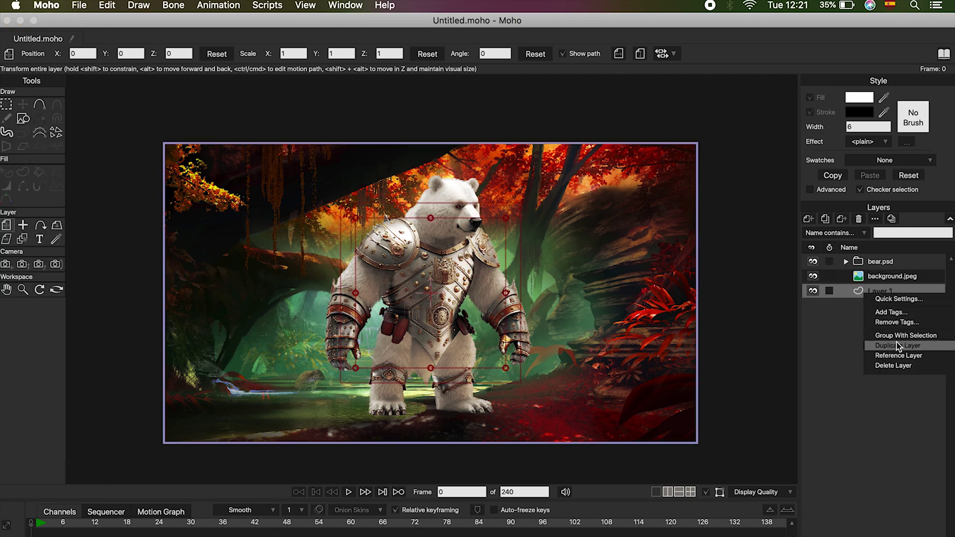
left_click(904, 368)
left_click(881, 263)
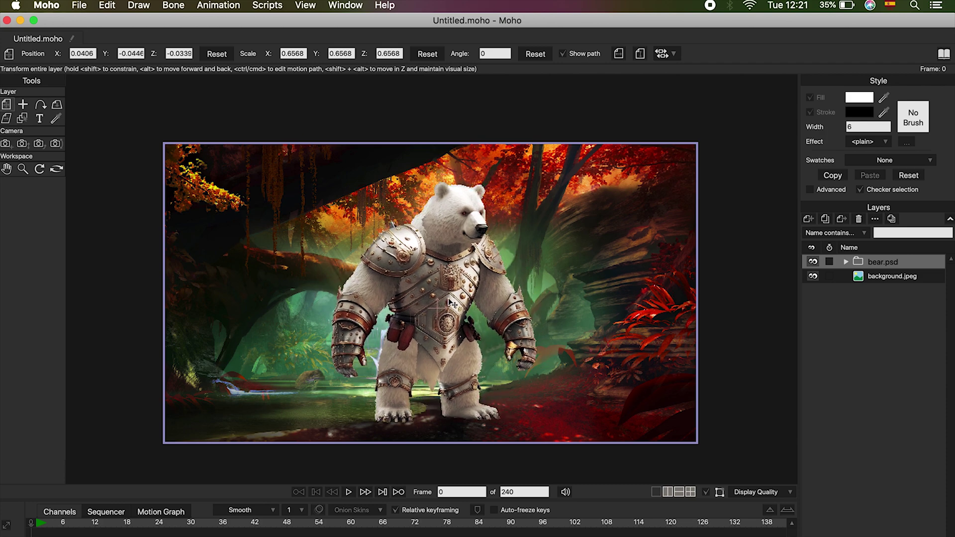
Preview a rendered frame of the bear over background.jpeg, then hide background.jpeg.
left_click(876, 276)
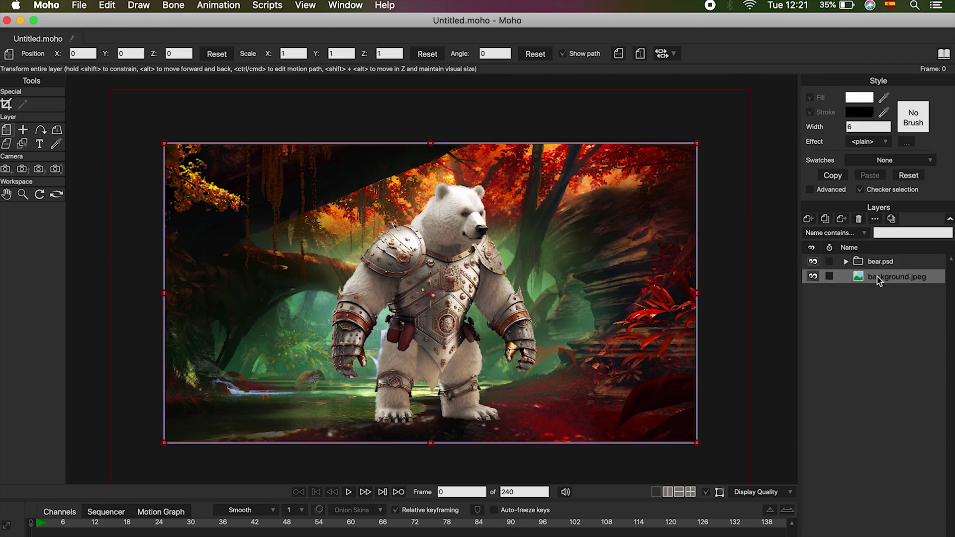
left_click(83, 9)
left_click(99, 309)
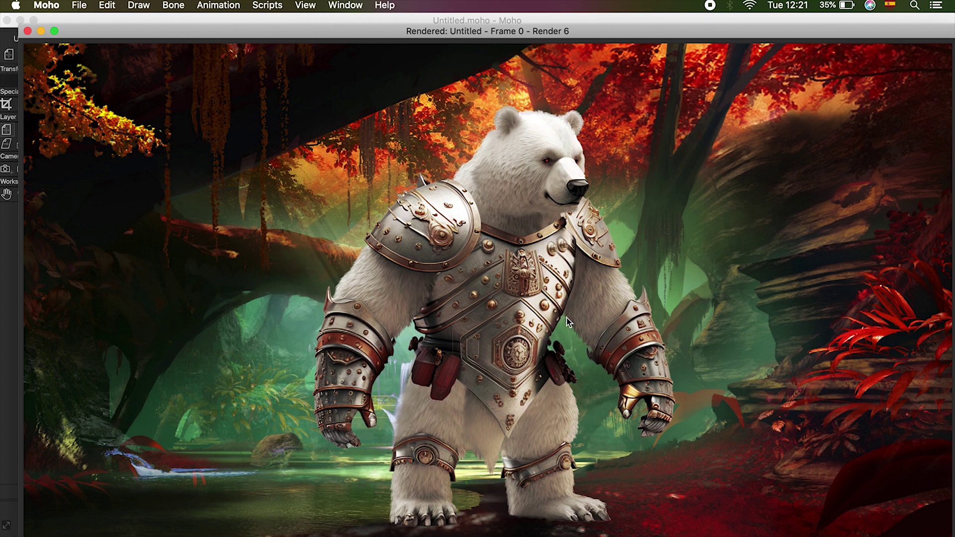
key("super+w")
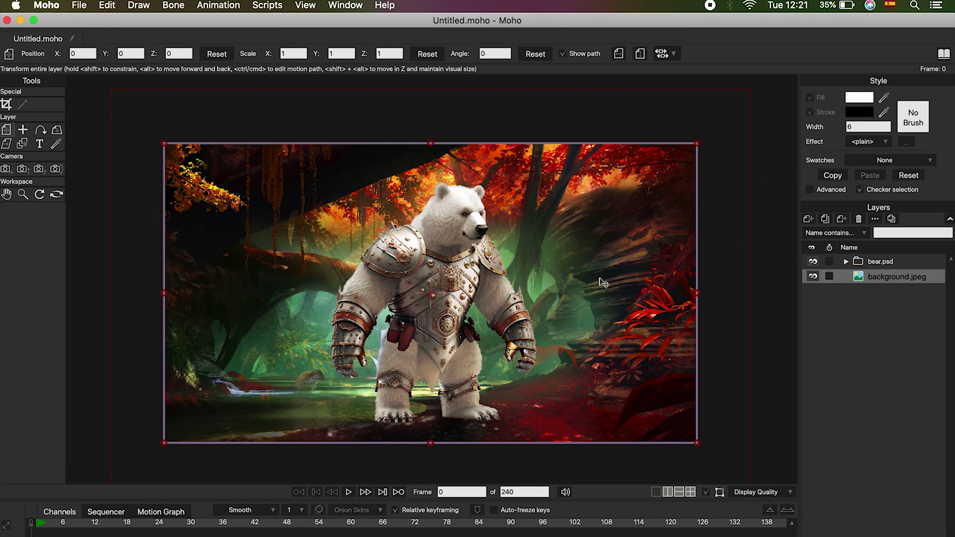
left_click(813, 276)
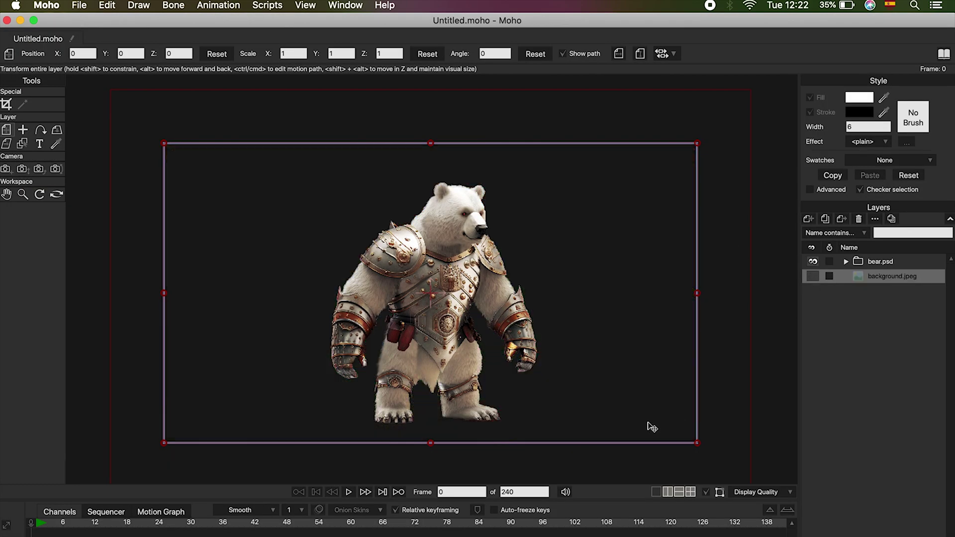
Add a vector layer above background.jpeg and draw a rectangle spanning the whole frame.
left_click(884, 262)
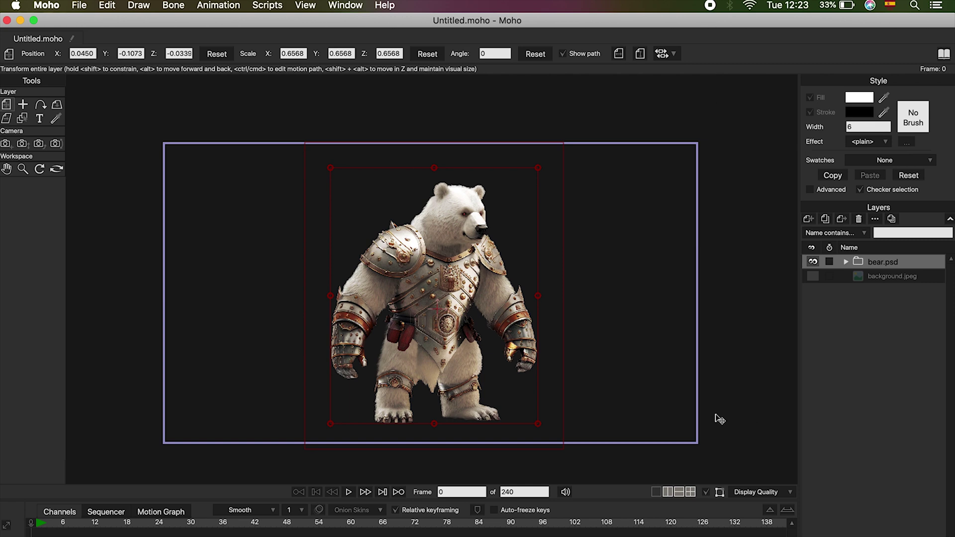
left_click(890, 277)
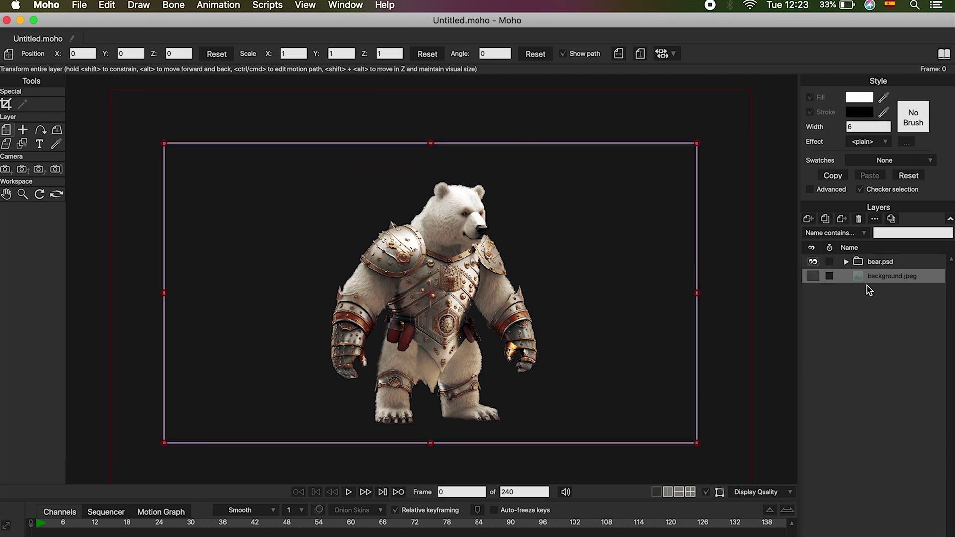
left_click(808, 219)
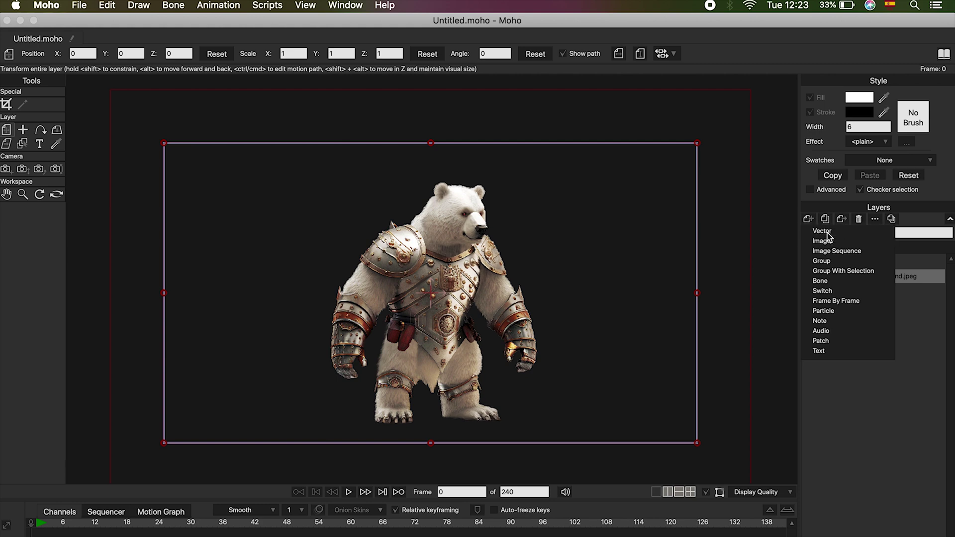
left_click(823, 232)
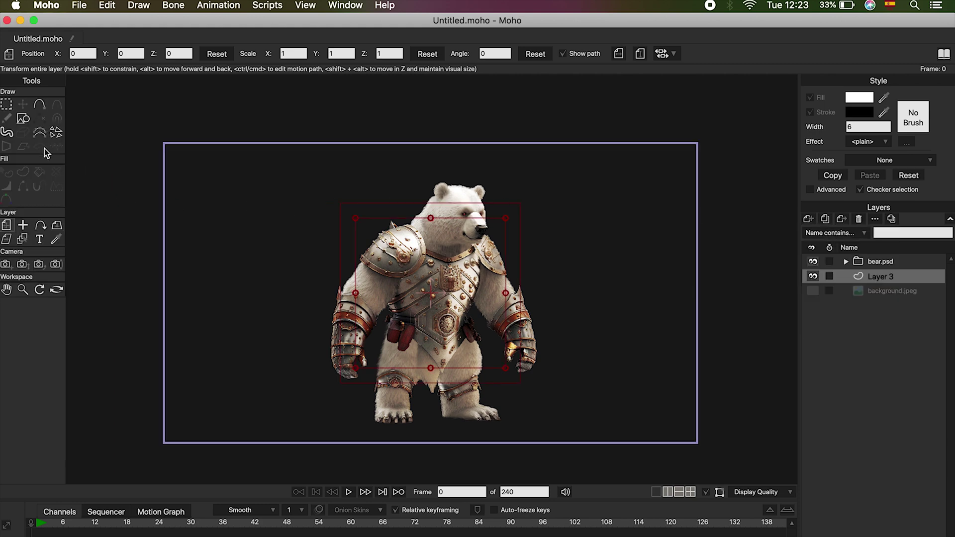
left_click(24, 120)
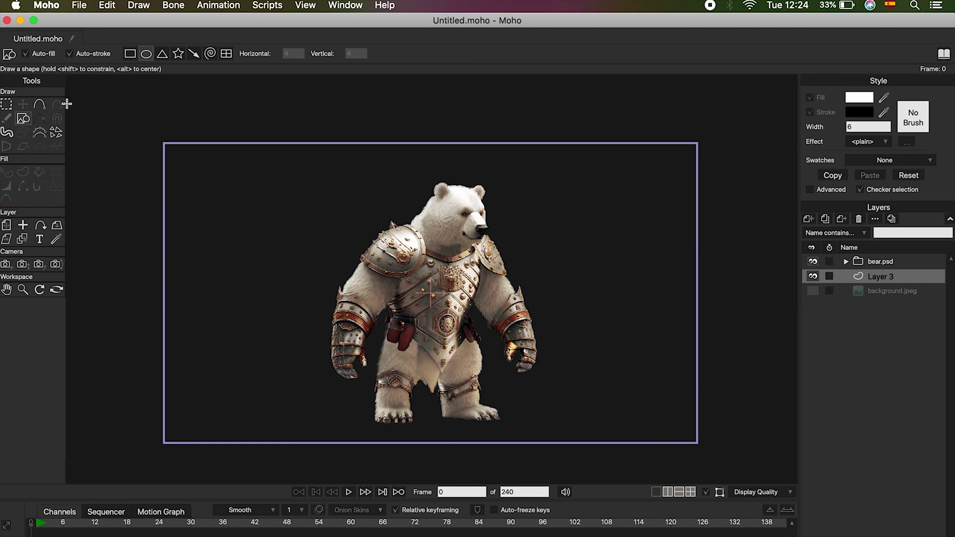
left_click(130, 55)
mouse_move(163, 143)
left_mouse_down()
mouse_move(423, 273)
mouse_move(697, 442)
left_mouse_up()
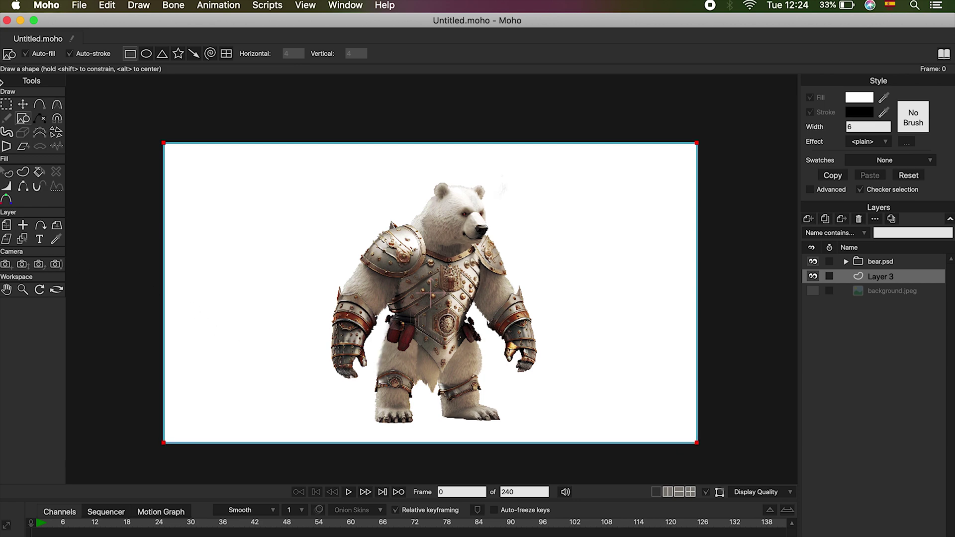
Rename Layer 3 to 'background color' in its Layer Settings.
double_click(884, 278)
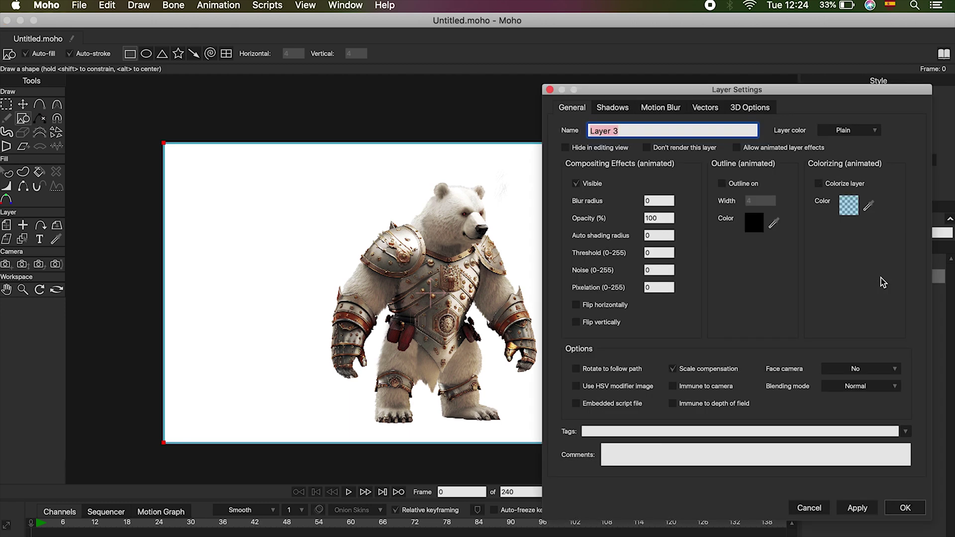
type("background color")
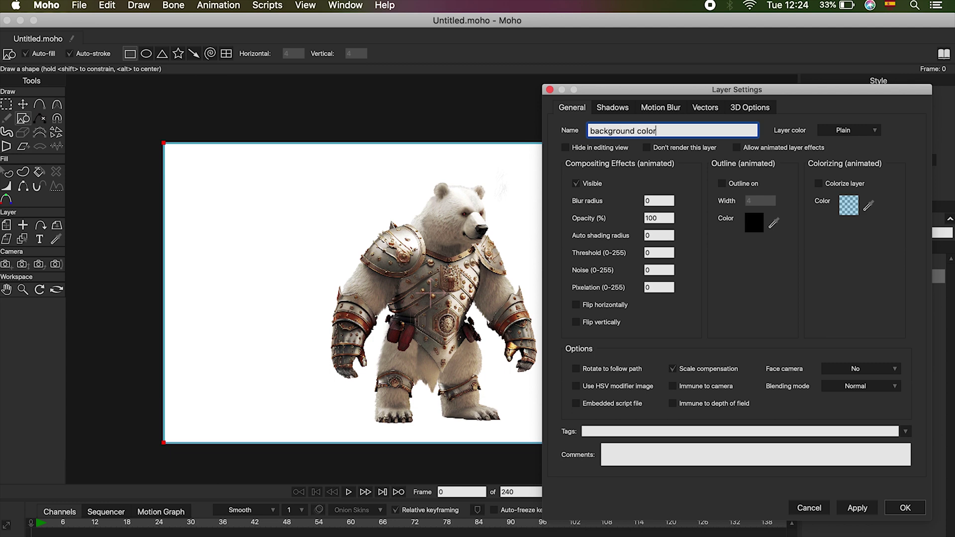
key("Return")
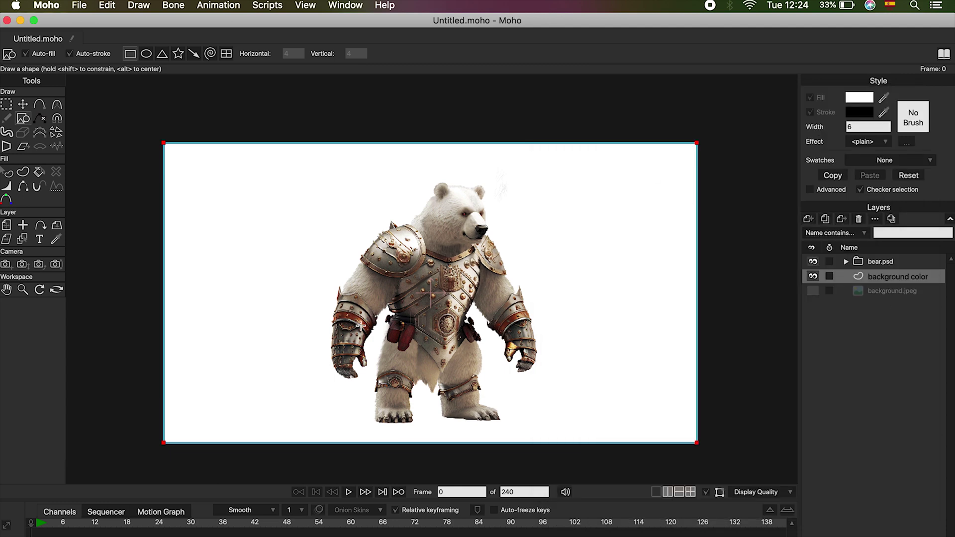
With the Transform Points tool, pick a red fill colour.
left_click(23, 104)
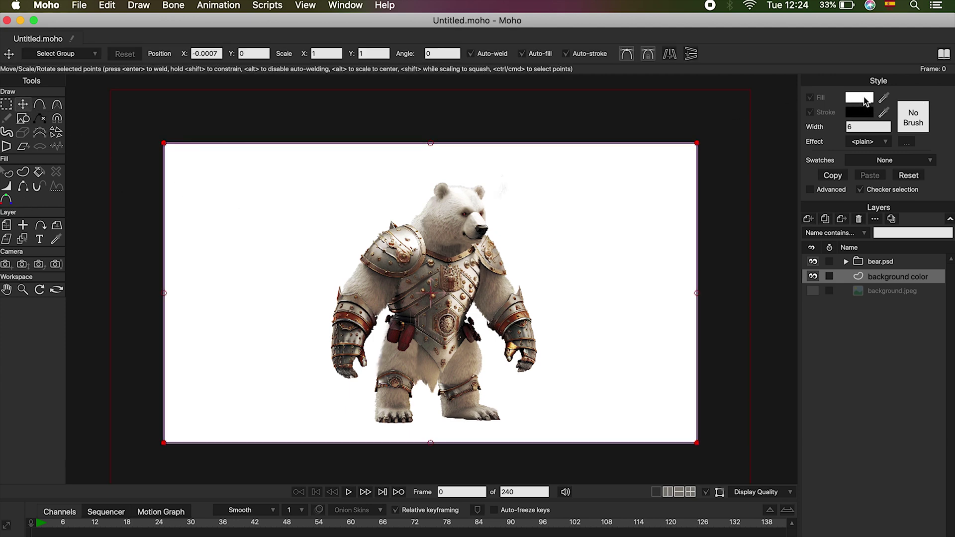
left_click(865, 99)
left_click(778, 222)
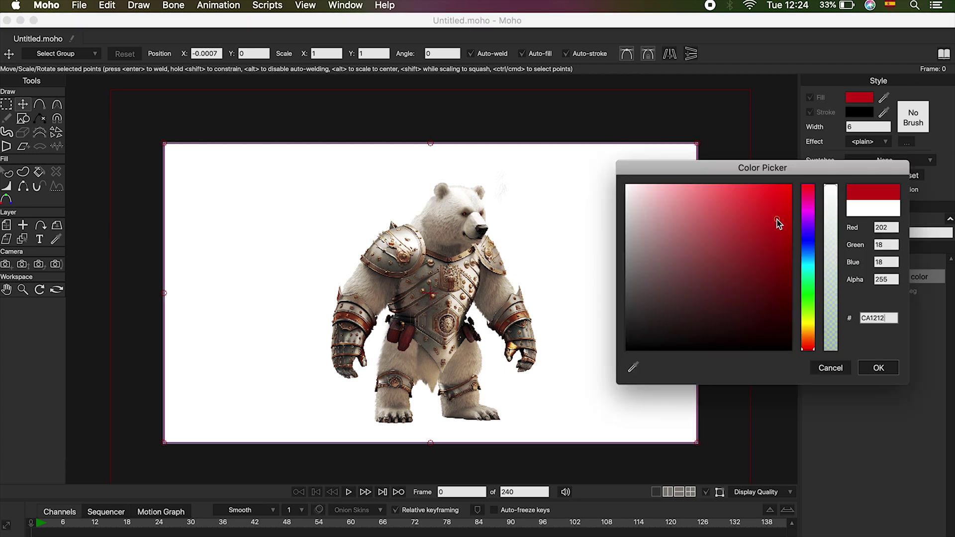
left_click(877, 368)
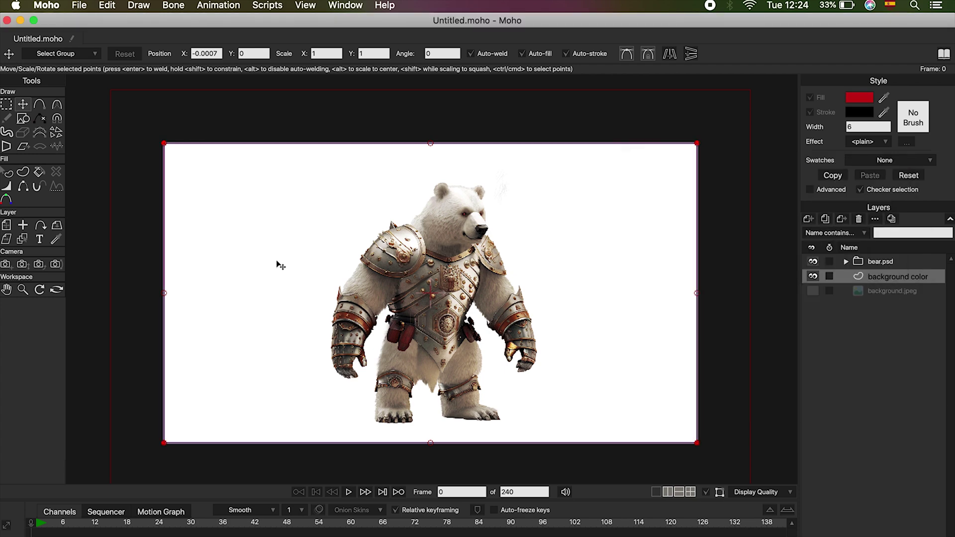
Use the Color Points tool to set the rectangle's colour to dark grey 343434.
left_click(7, 200)
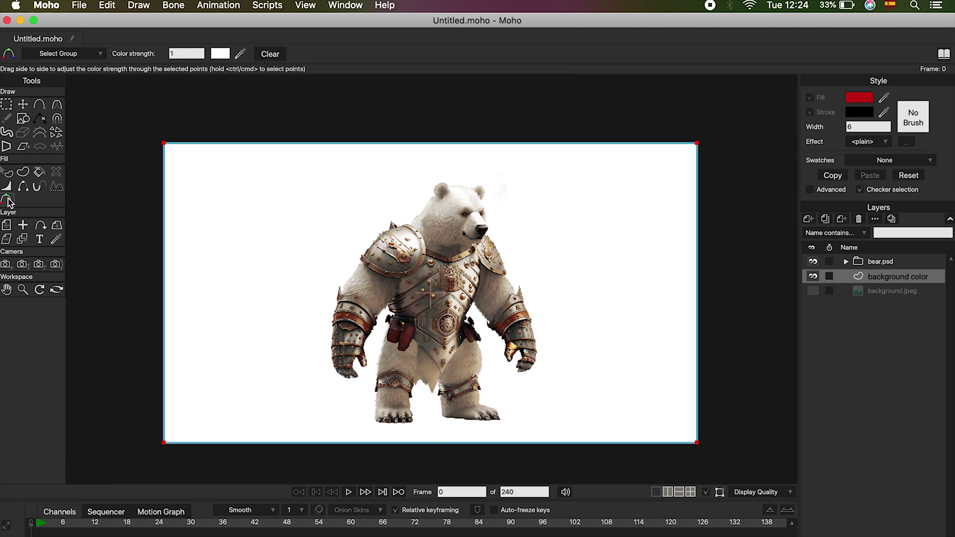
left_click(218, 53)
left_click(735, 248)
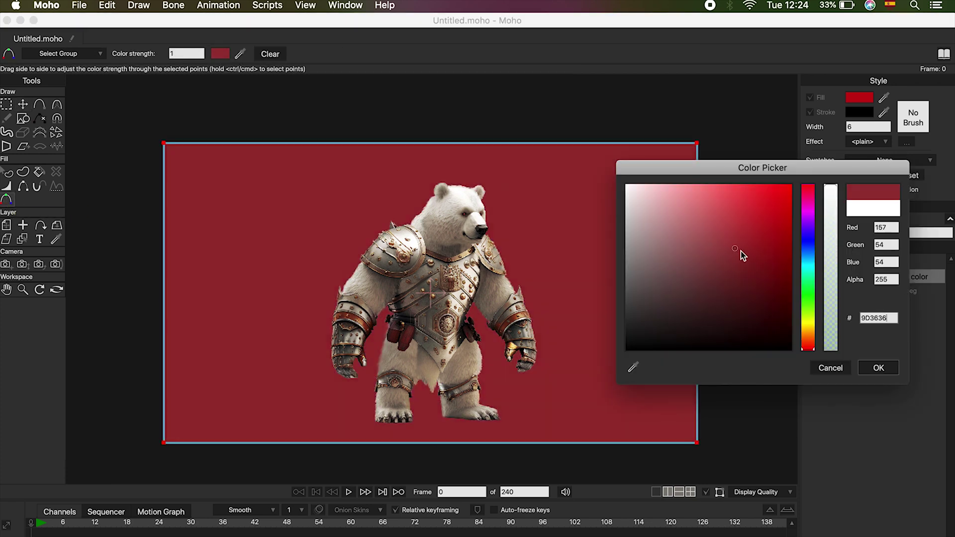
left_click_drag(741, 251, 626, 322)
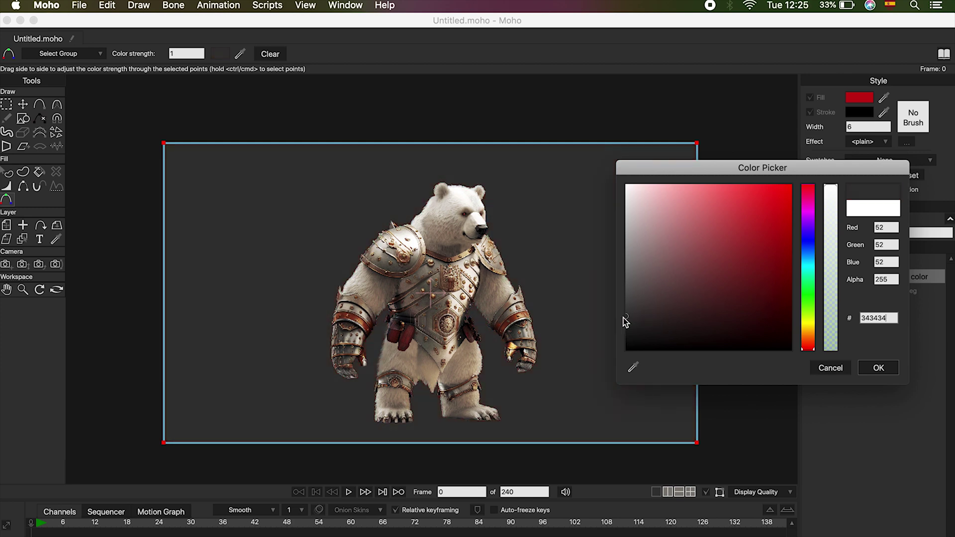
left_click(877, 369)
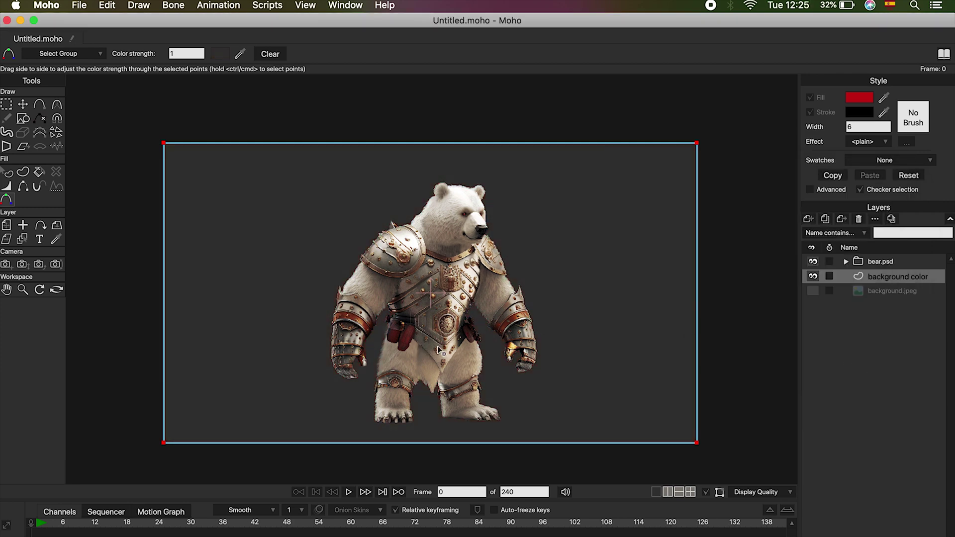
scroll(448, 350, "up", 2)
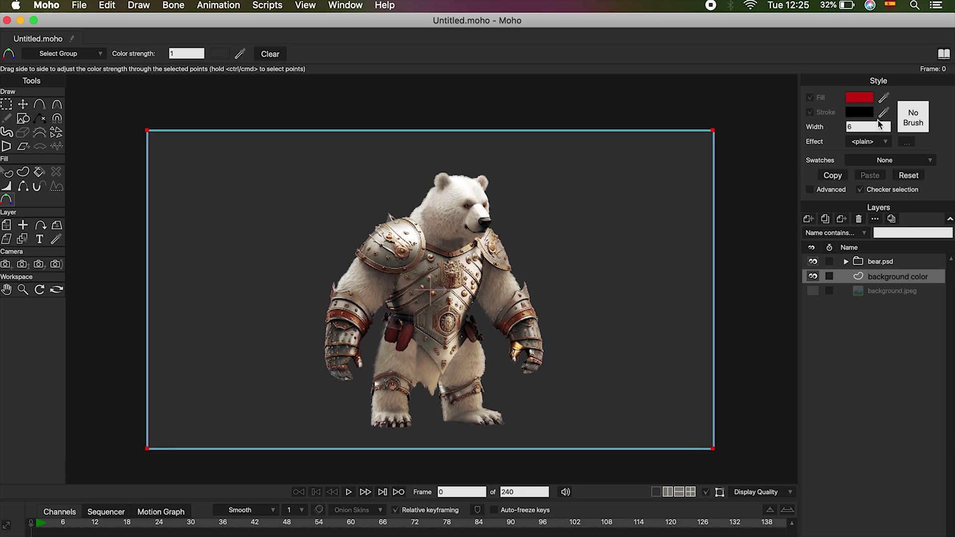
left_click(809, 219)
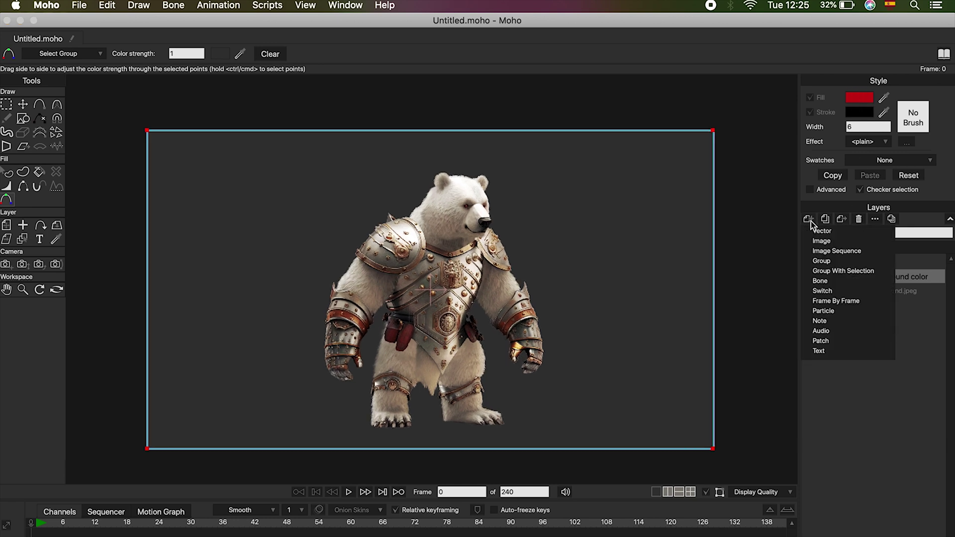
left_click(827, 232)
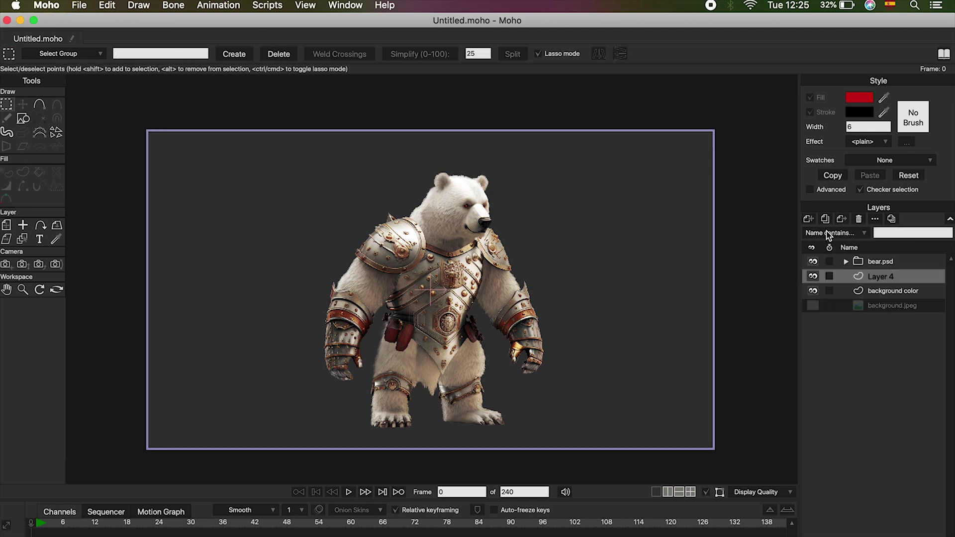
left_click(23, 119)
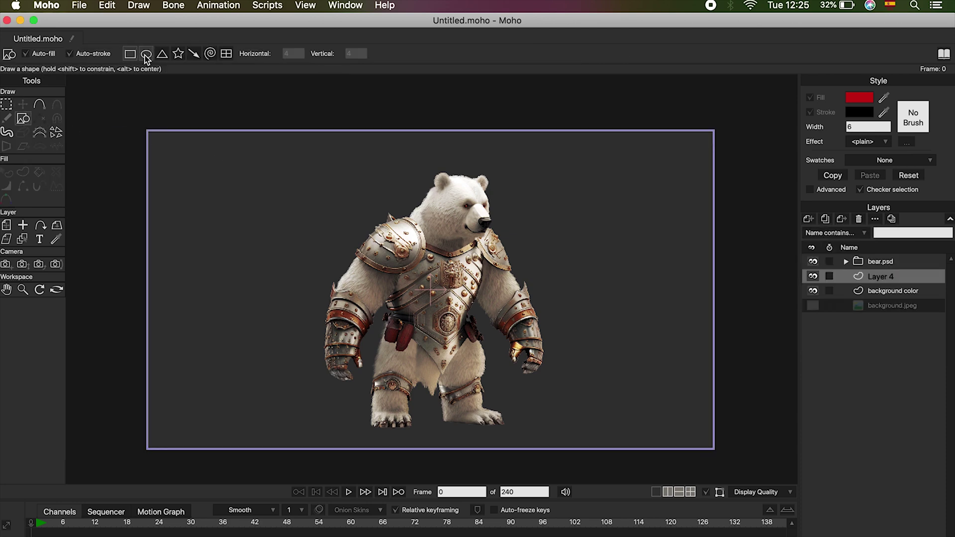
left_click(146, 54)
left_click_drag(572, 171, 687, 280)
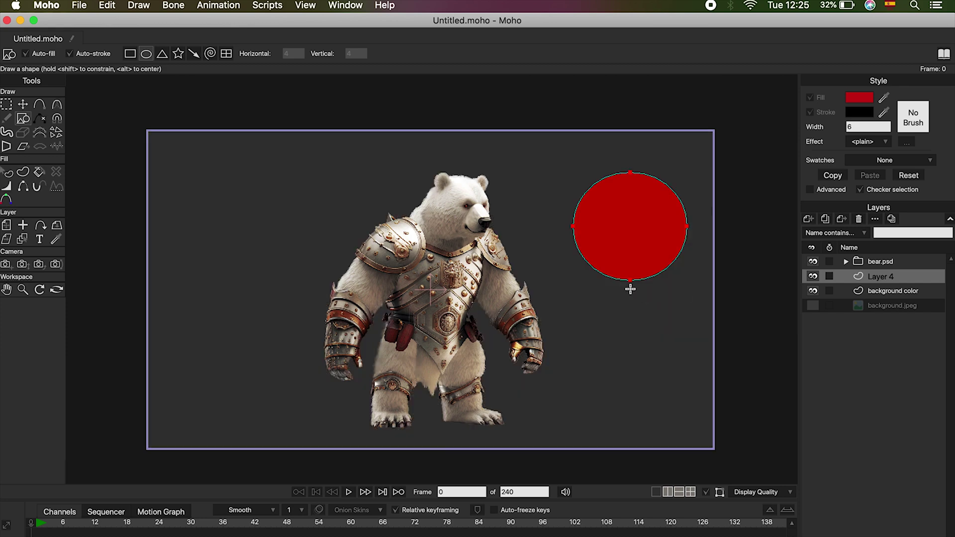
left_click(23, 104)
scroll(643, 200, "up", 3)
scroll(644, 200, "up", 4)
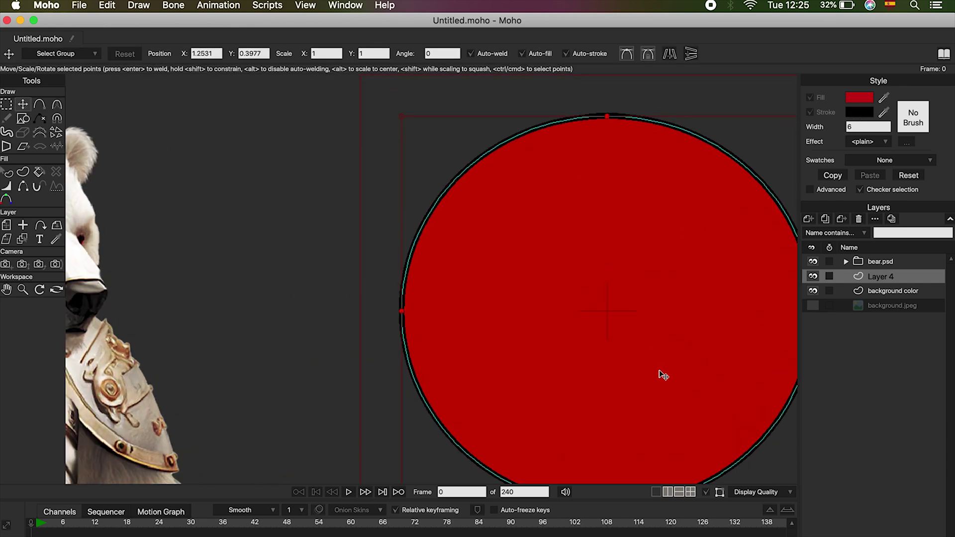
left_click(848, 127)
left_click(23, 120)
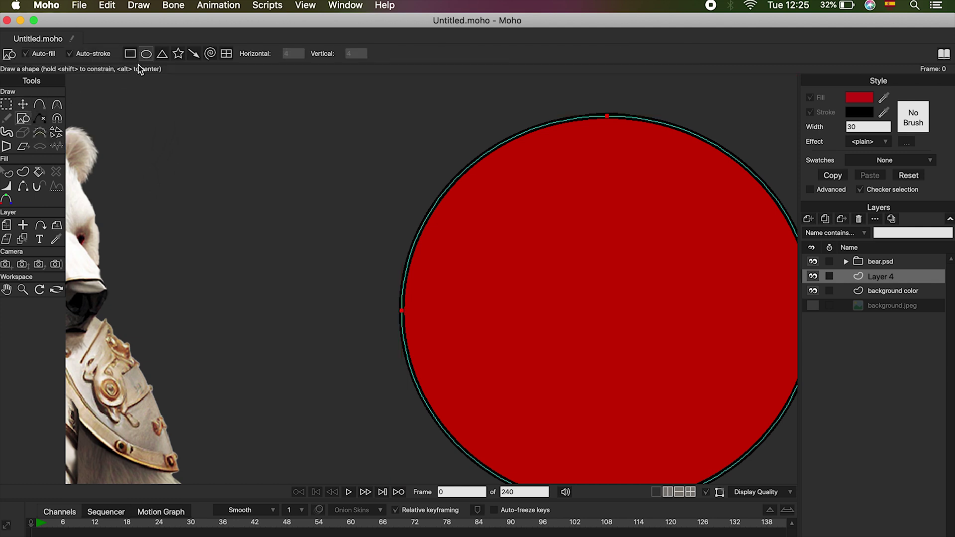
left_click(178, 53)
mouse_move(248, 138)
left_mouse_down()
mouse_move(335, 249)
mouse_move(370, 324)
mouse_move(381, 325)
left_mouse_up()
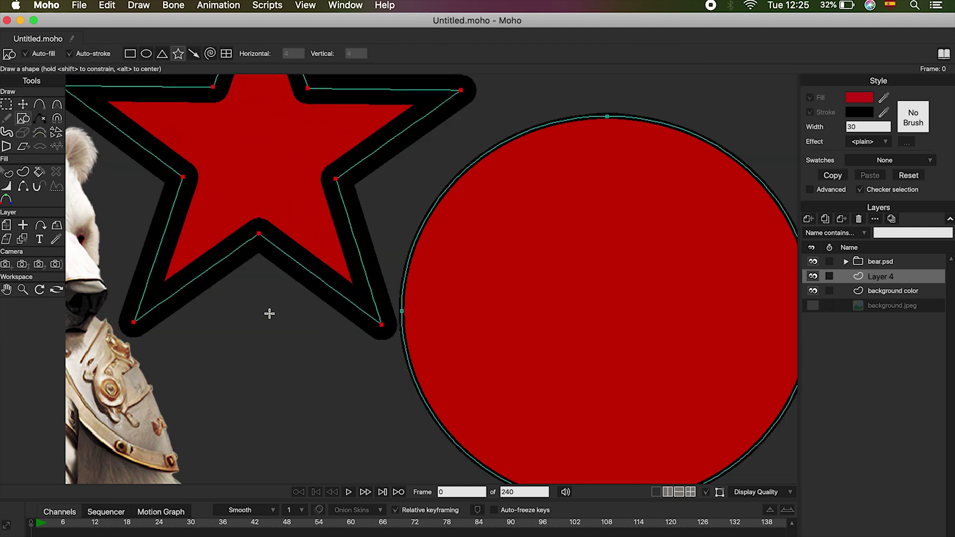
left_click(23, 104)
left_click_drag(287, 179, 470, 284)
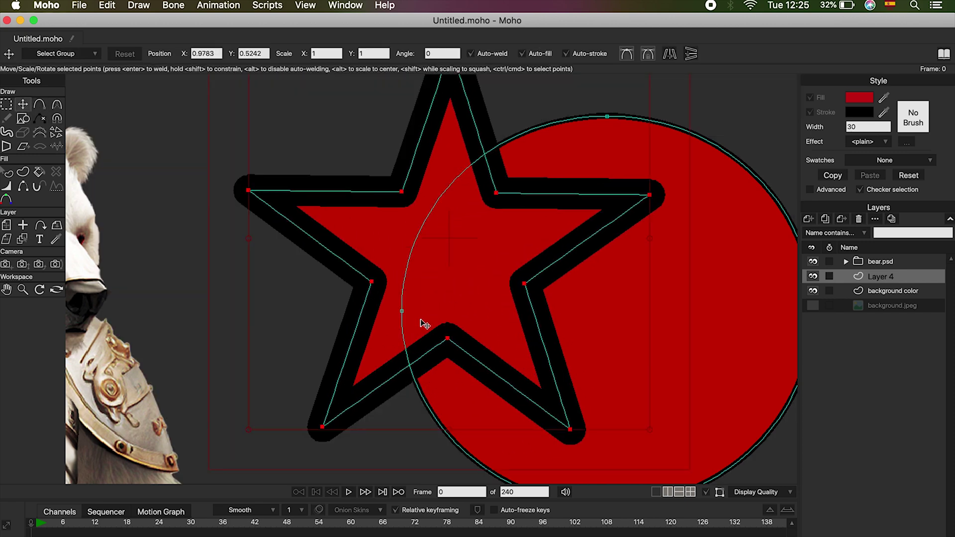
scroll(425, 318, "down", 3)
key("Delete")
key("Delete")
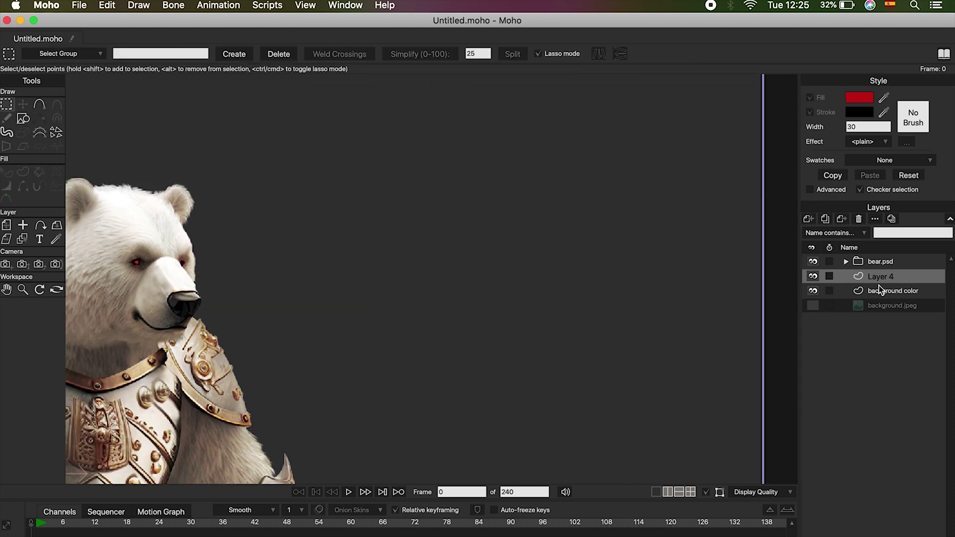
right_click(884, 278)
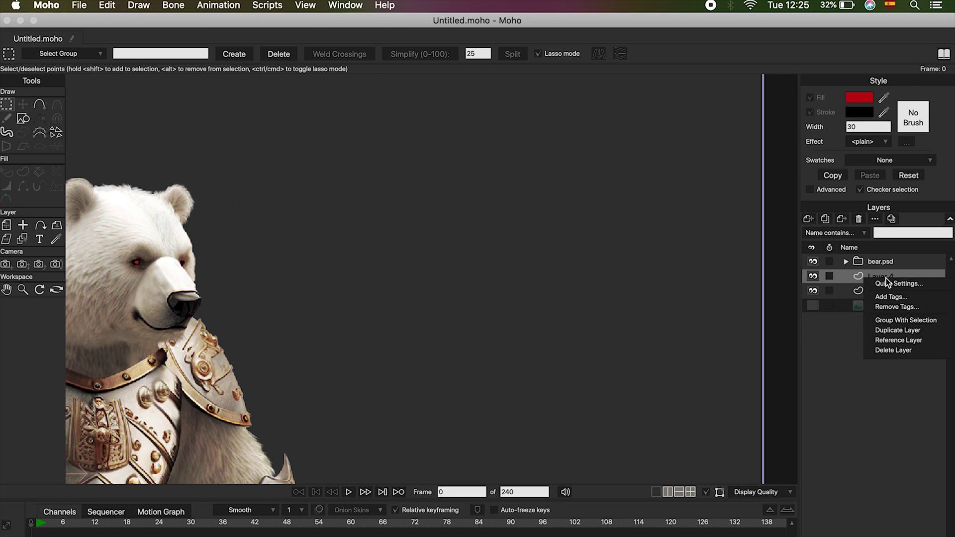
left_click(894, 352)
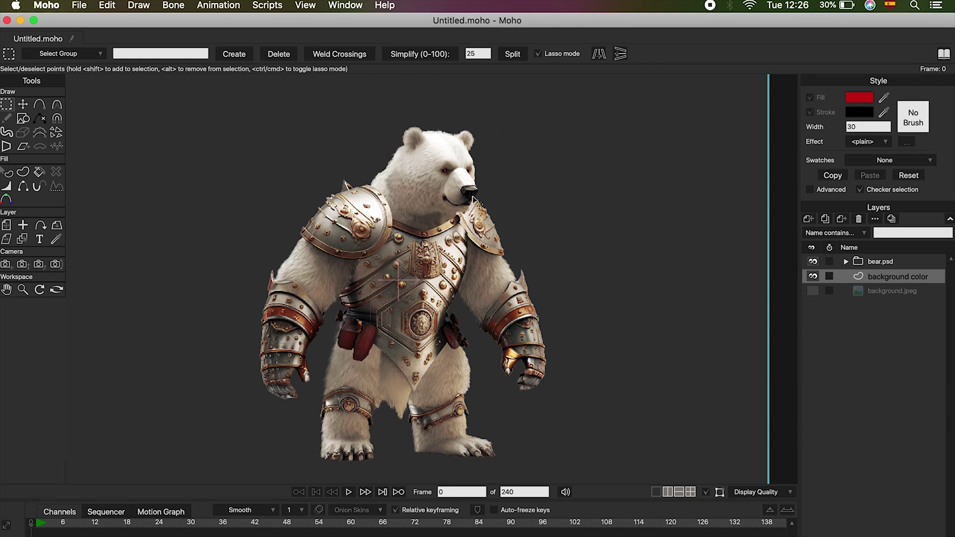
Convert bear.psd to a bone layer, expand it to its seven part layers, and start renaming it.
left_click(878, 262)
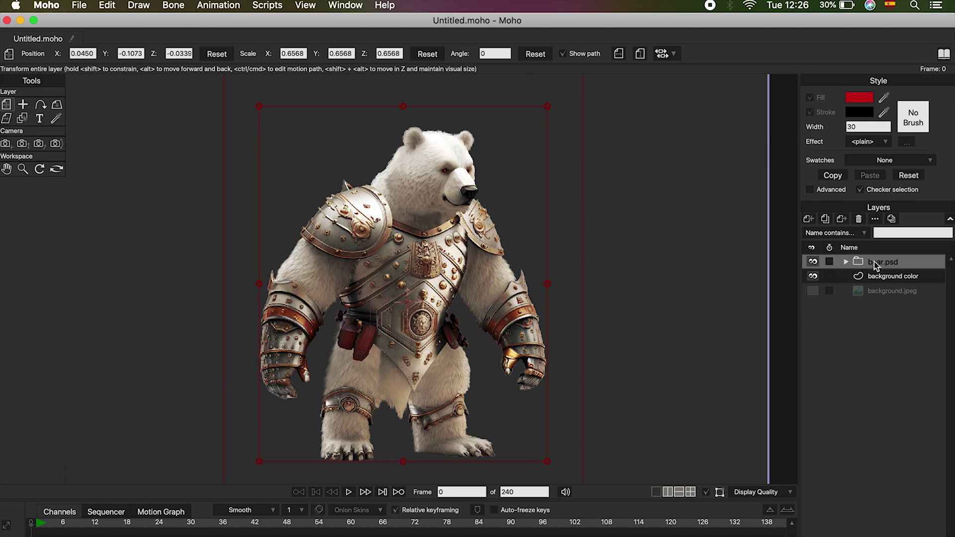
right_click(918, 263)
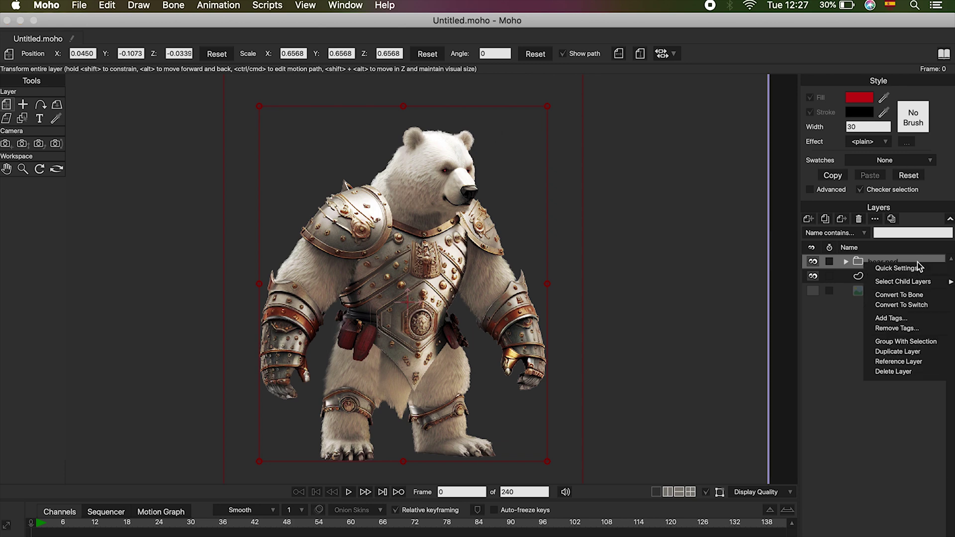
left_click(923, 298)
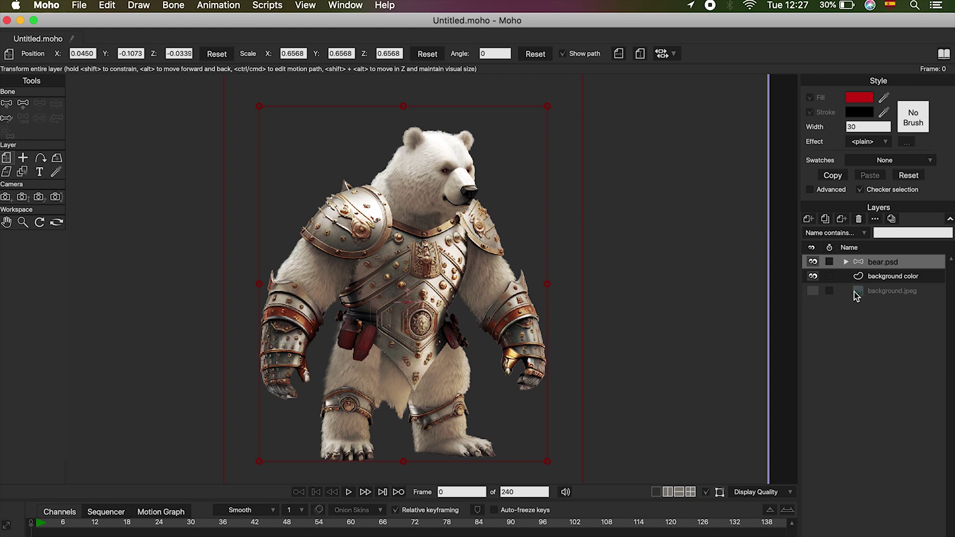
left_click(846, 262)
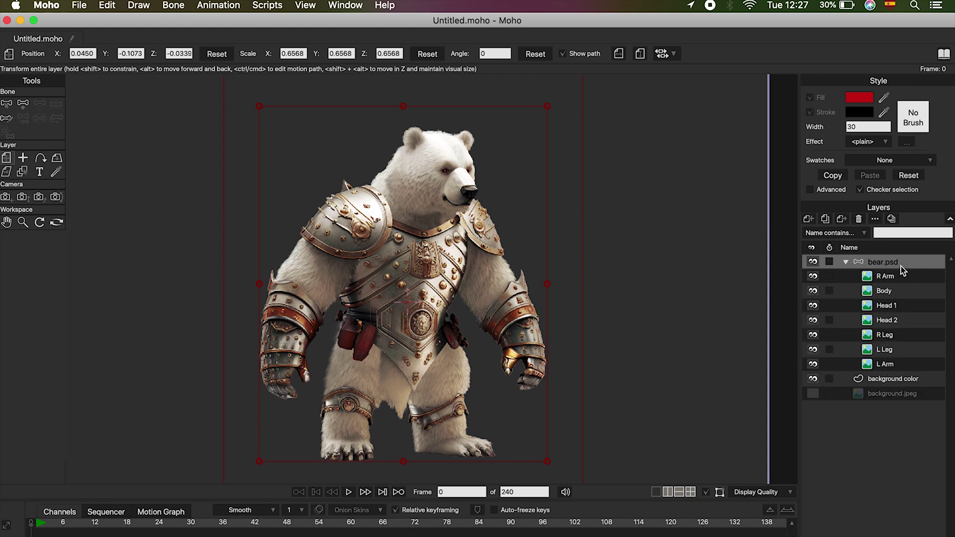
double_click(915, 262)
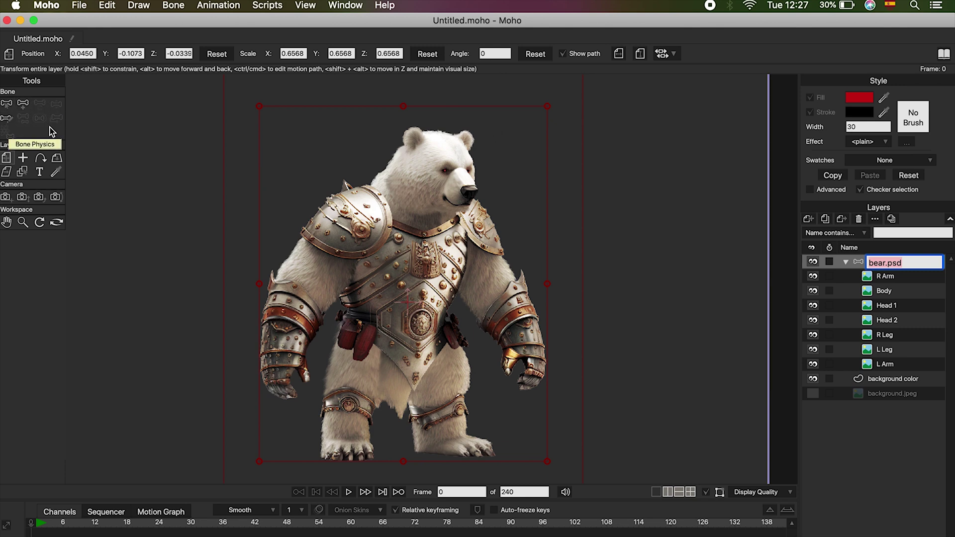
Draw a chain of three bones from the belly up through the neck to the head, undoing misplaced bones.
left_click(23, 104)
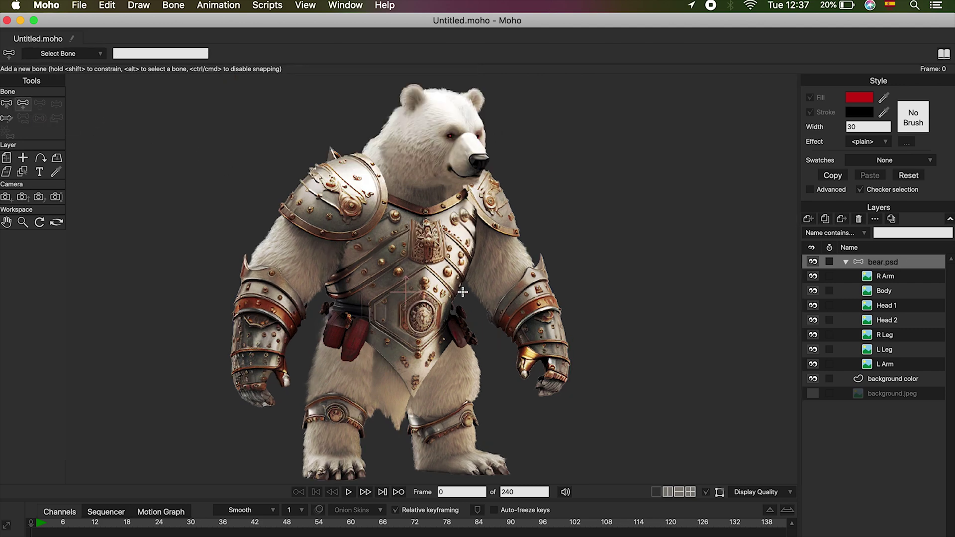
left_click_drag(398, 301, 403, 199)
key("super+z")
key("super+shift+z")
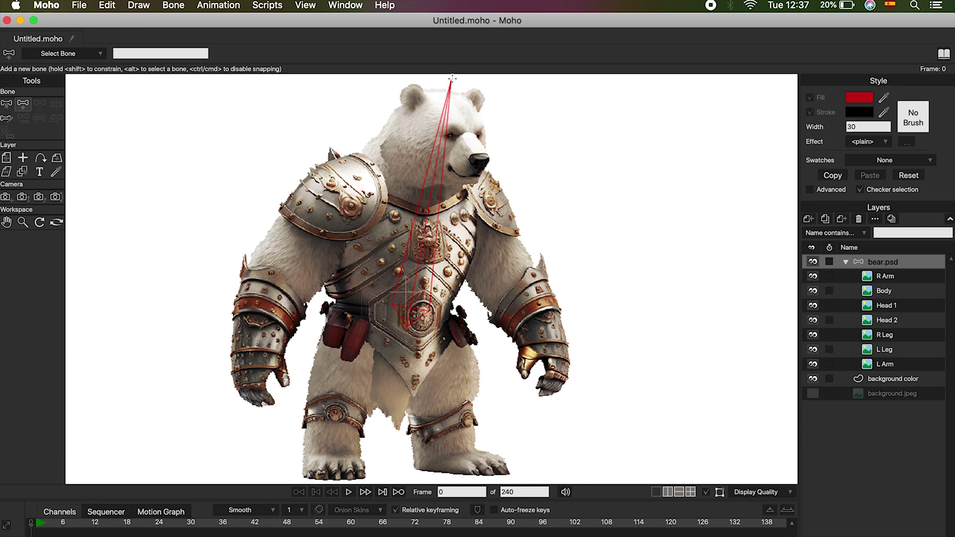
key("super+z")
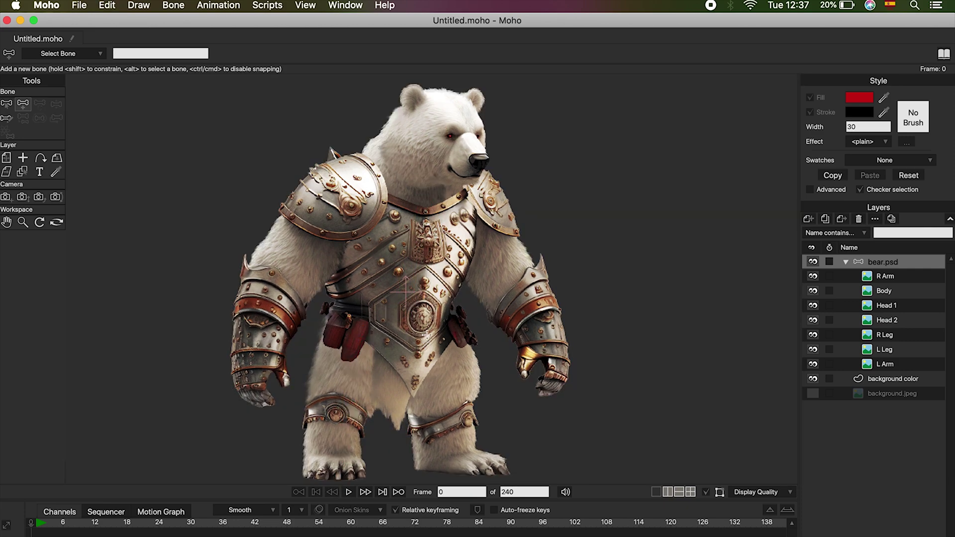
left_click_drag(429, 335, 463, 473)
key("super+z")
mouse_move(364, 325)
left_mouse_down()
mouse_move(335, 395)
mouse_move(338, 462)
left_mouse_up()
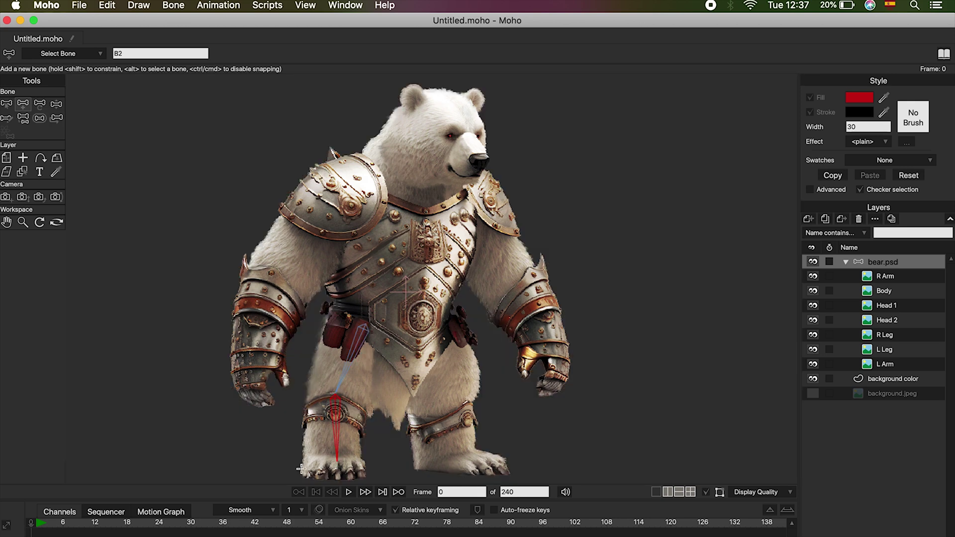
key("super+z")
key("super+z")
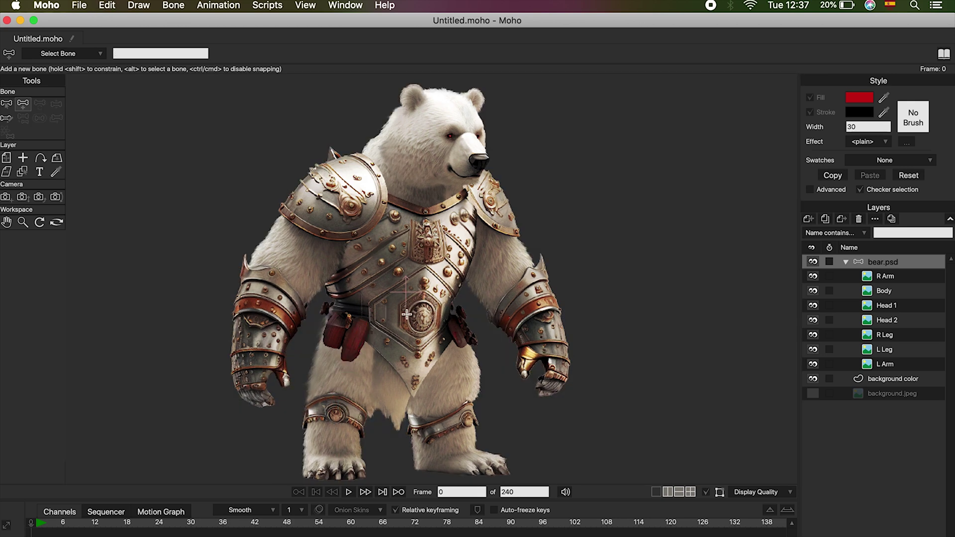
left_click_drag(407, 316, 447, 86)
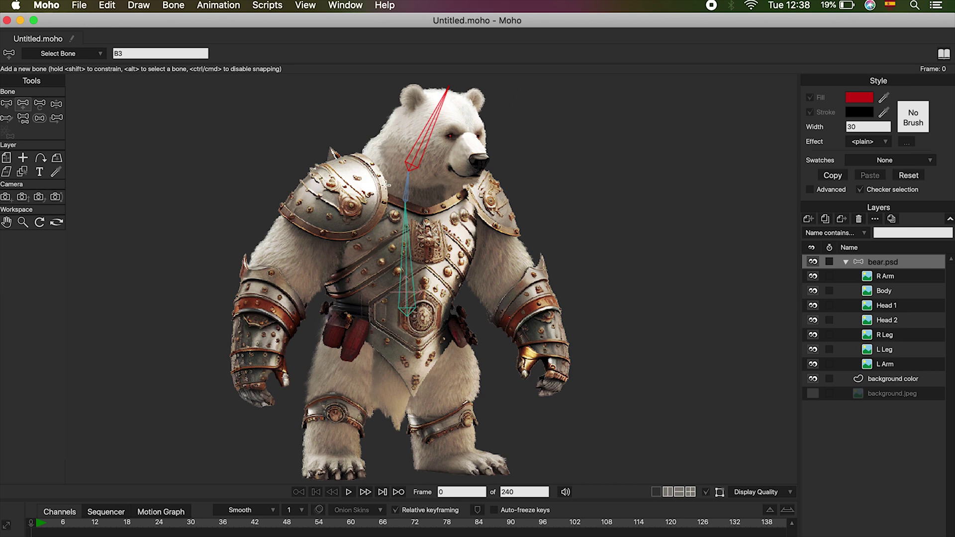
left_click(8, 105)
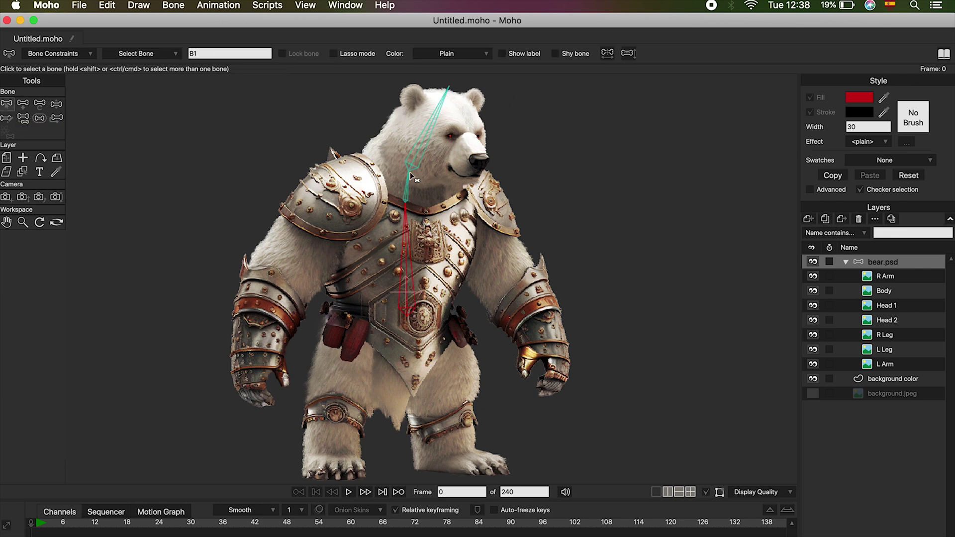
left_click(423, 148)
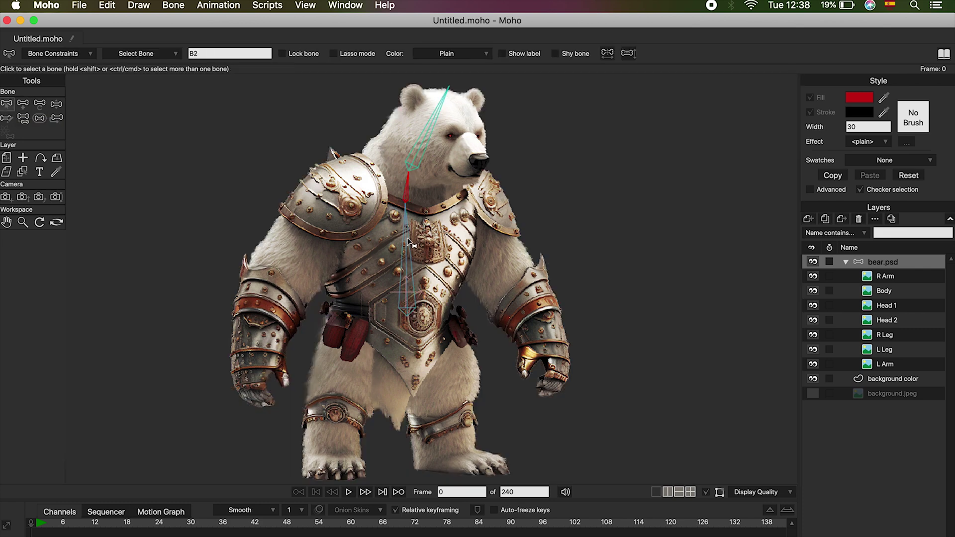
left_click(408, 238)
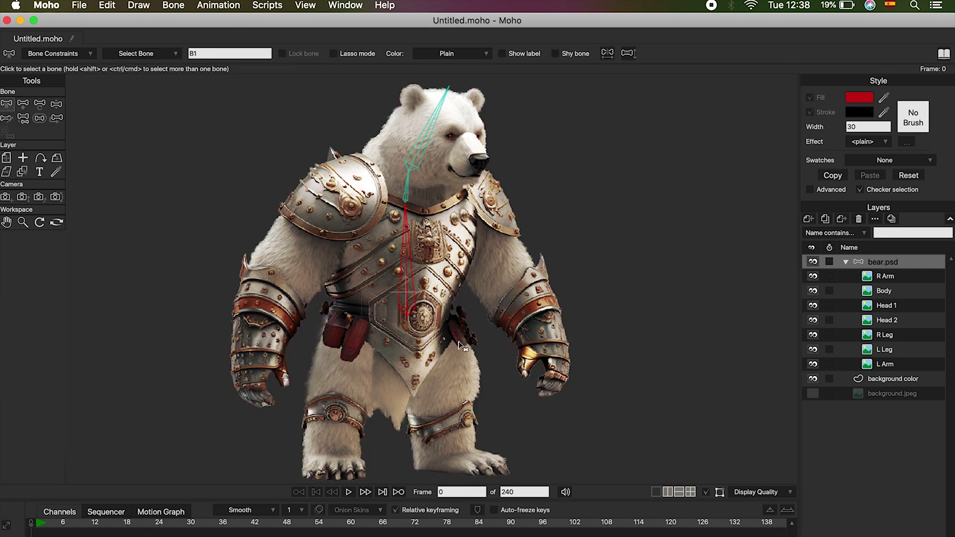
left_click(23, 105)
mouse_move(449, 87)
left_mouse_down()
mouse_move(575, 96)
mouse_move(572, 104)
left_mouse_up()
left_click_drag(572, 105, 580, 189)
left_click_drag(580, 189, 595, 286)
key("super+z")
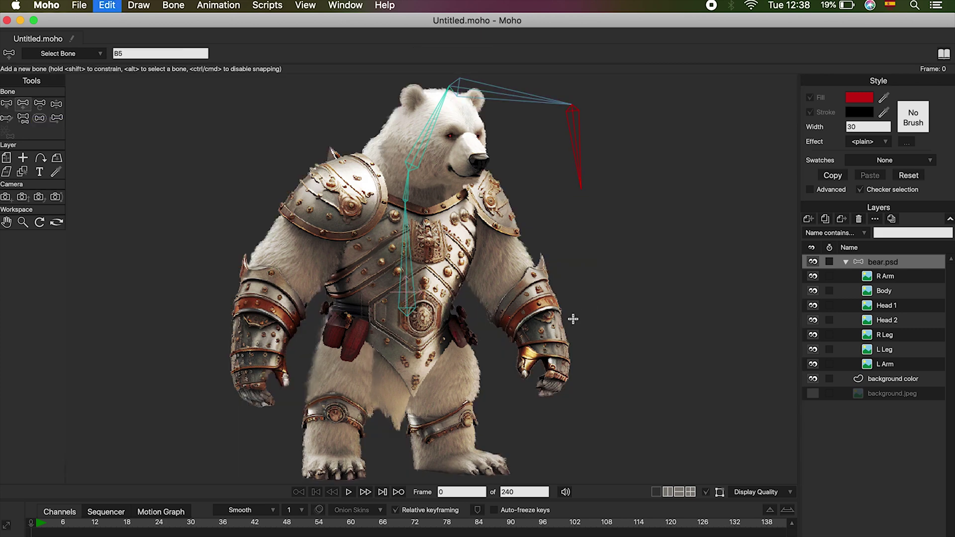
key("super+z")
key("super+z")
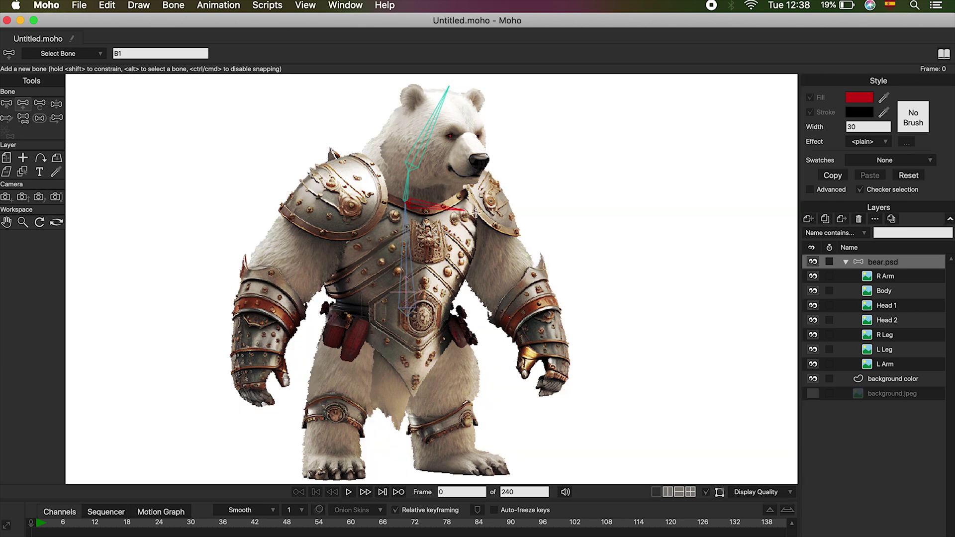
key("super+z")
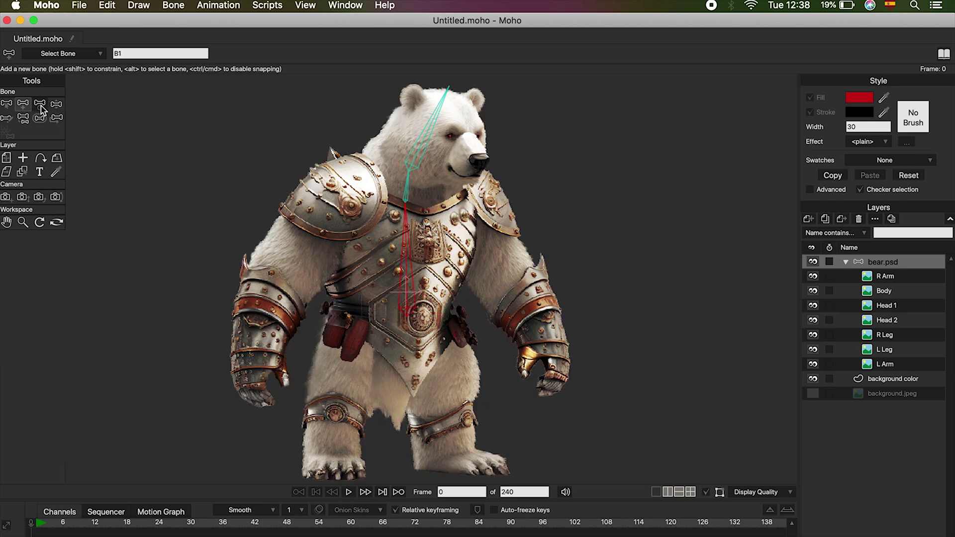
left_click(41, 109)
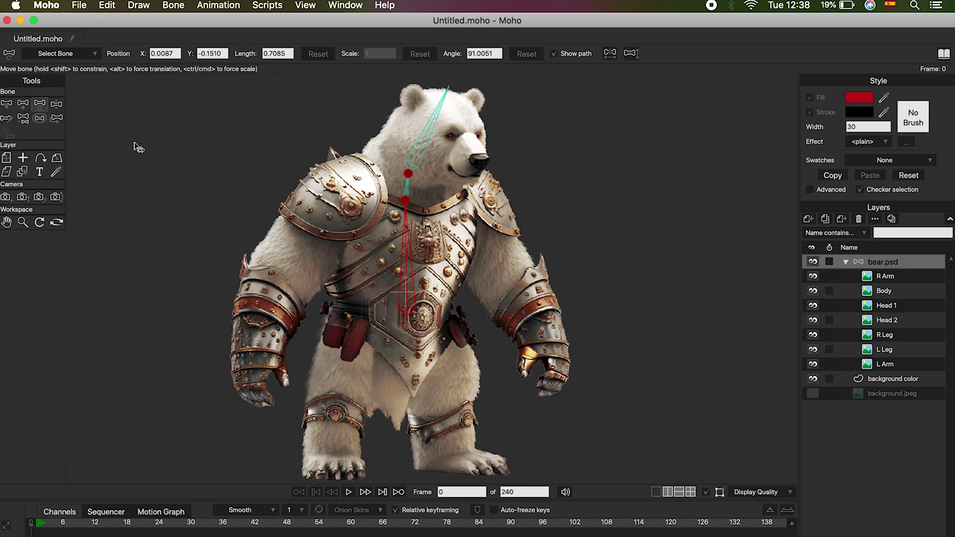
Hide the R Arm through L Arm artwork layers and test the skeleton by dragging its bones.
left_click_drag(813, 277, 813, 367)
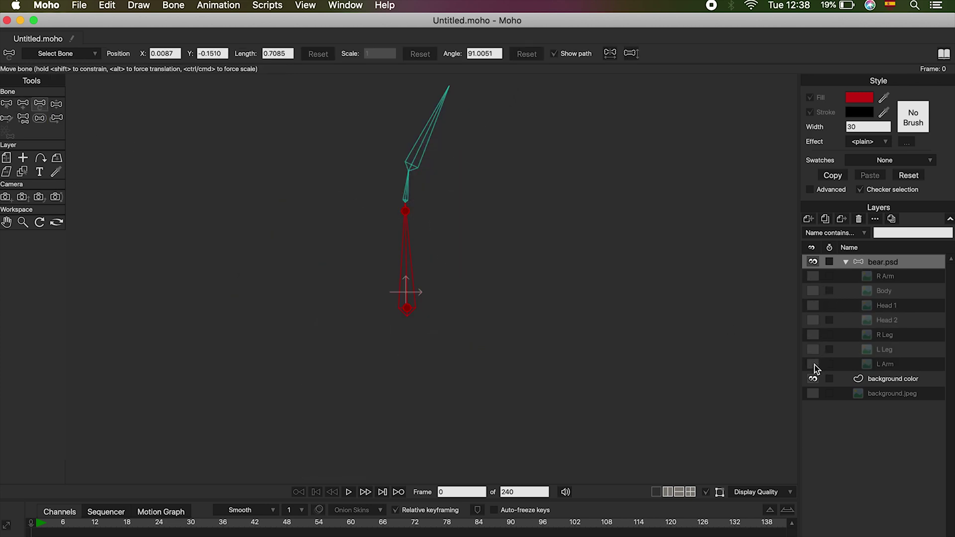
mouse_move(448, 93)
left_mouse_down()
mouse_move(683, 121)
mouse_move(437, 167)
mouse_move(433, 103)
mouse_move(448, 88)
left_mouse_up()
mouse_move(407, 213)
left_mouse_down()
mouse_move(412, 274)
mouse_move(413, 118)
mouse_move(390, 101)
mouse_move(404, 111)
mouse_move(405, 202)
left_mouse_up()
left_click_drag(407, 215, 434, 236)
left_click(23, 119)
Re-centre the skeleton in the view and test-rotate the red torso bone.
scroll(443, 157, "up", 3)
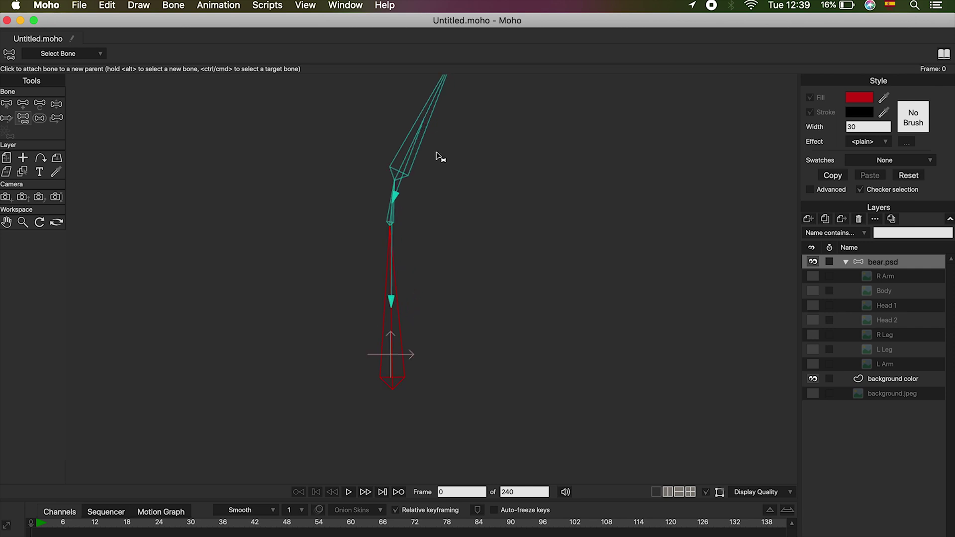
left_click_drag(512, 194, 505, 241)
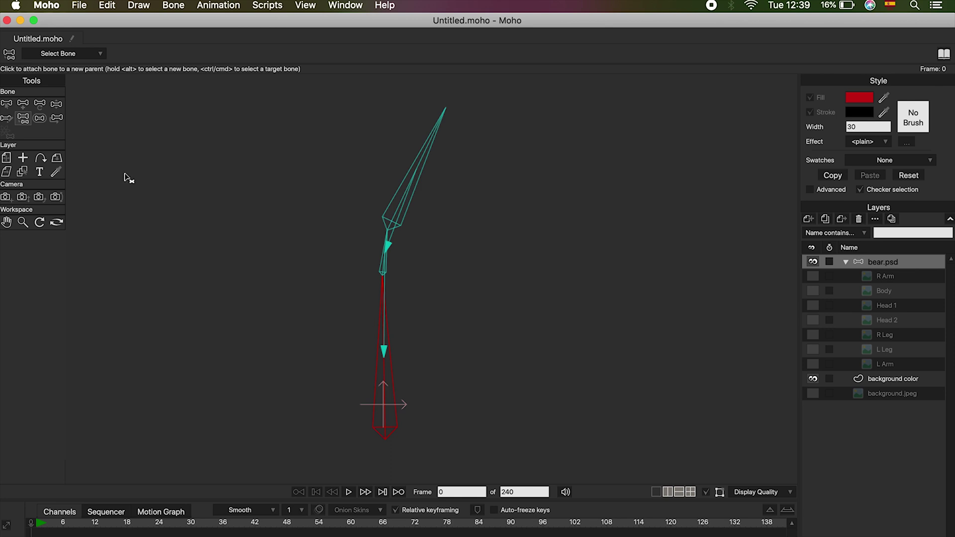
left_click(39, 105)
left_click_drag(393, 332, 417, 350)
Select the upper head bone and clear its parent with Reparent Bone.
left_click(23, 118)
left_click(7, 104)
left_click(416, 190)
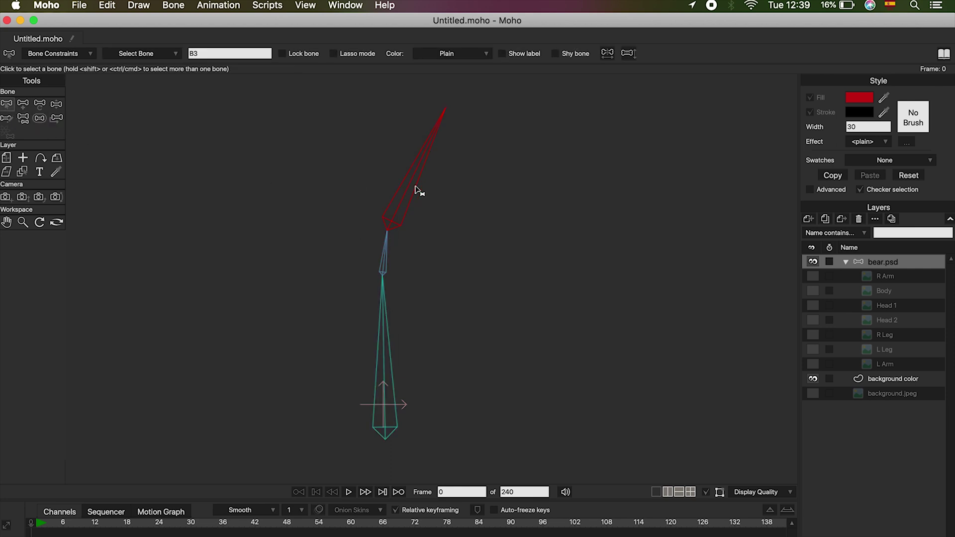
left_click(23, 121)
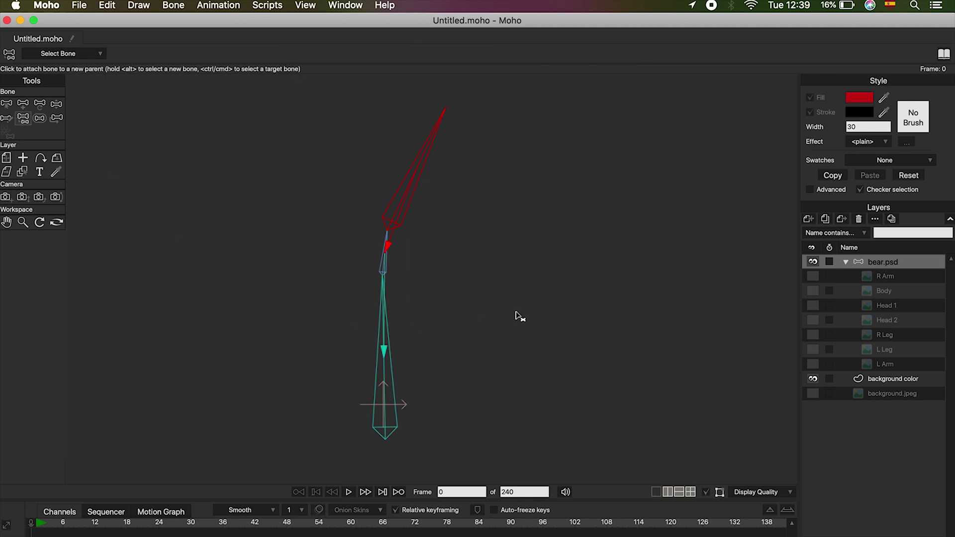
left_click(527, 182)
Swing the bottom torso bone to confirm the head bone no longer follows.
left_click(41, 104)
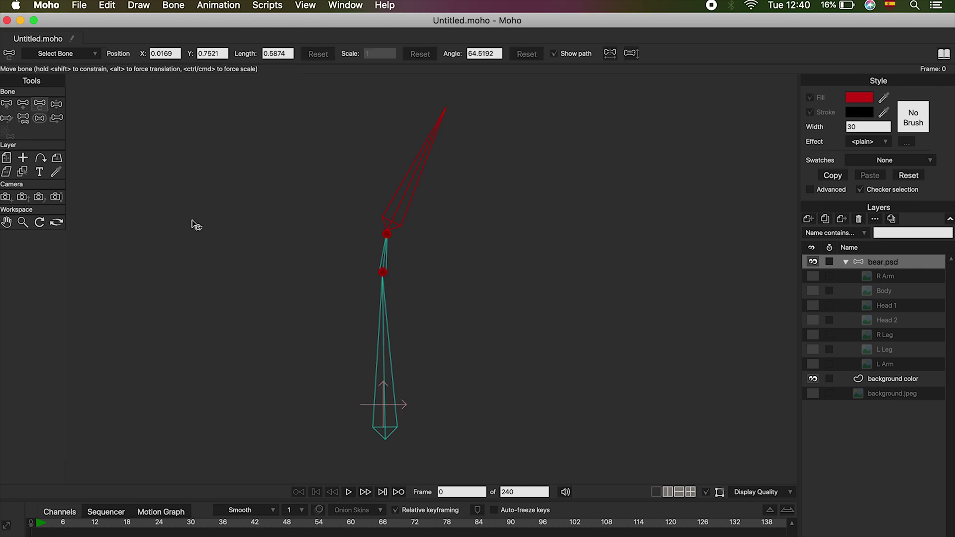
left_click(387, 303)
left_click_drag(386, 302, 408, 290)
left_click(374, 244)
left_click(6, 103)
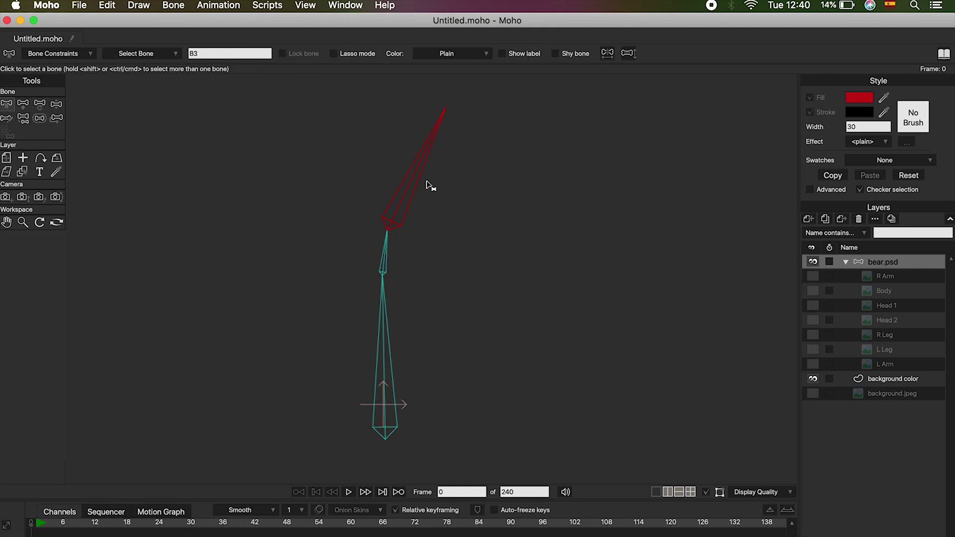
Make the neck bone the head bone's parent, test by rotating the torso, then undo the test.
left_click(25, 119)
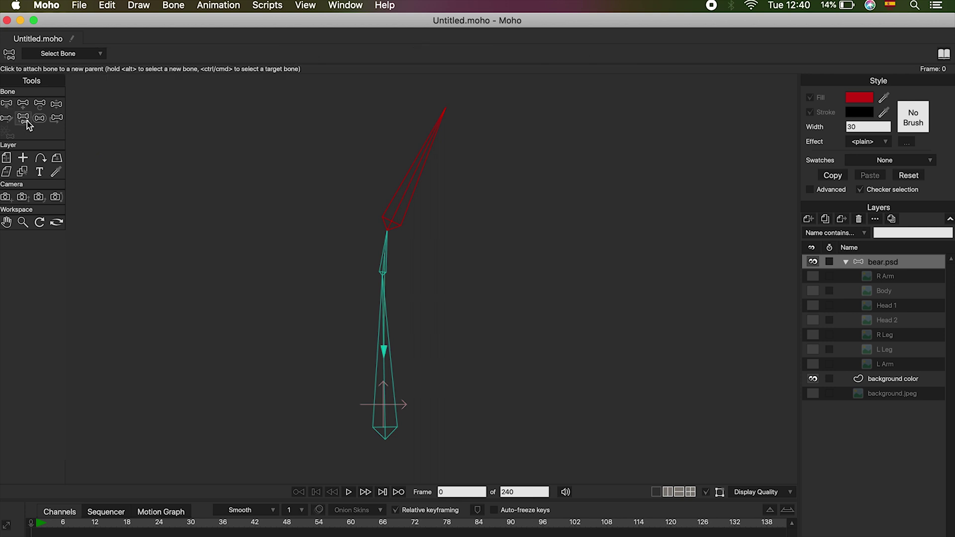
left_click(390, 261)
left_click(40, 104)
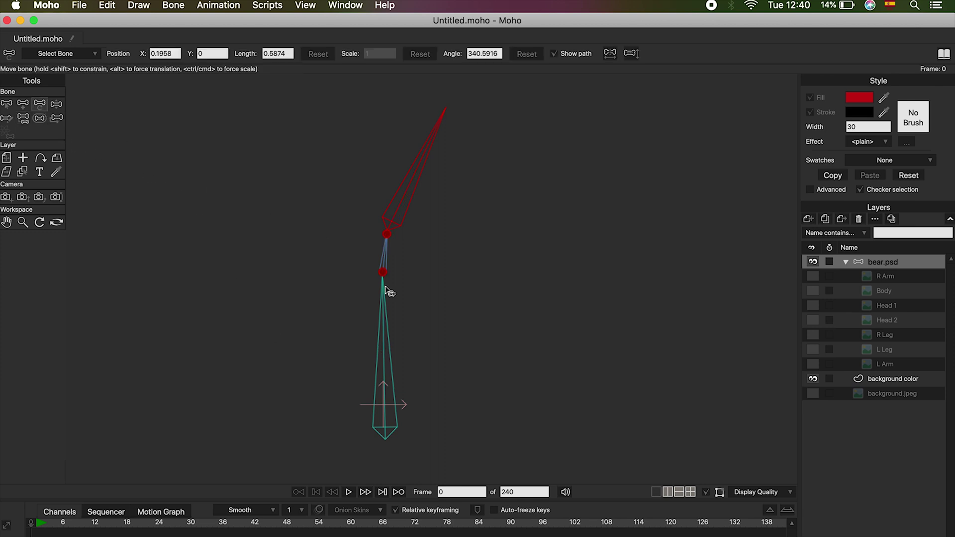
left_click_drag(384, 368, 378, 388)
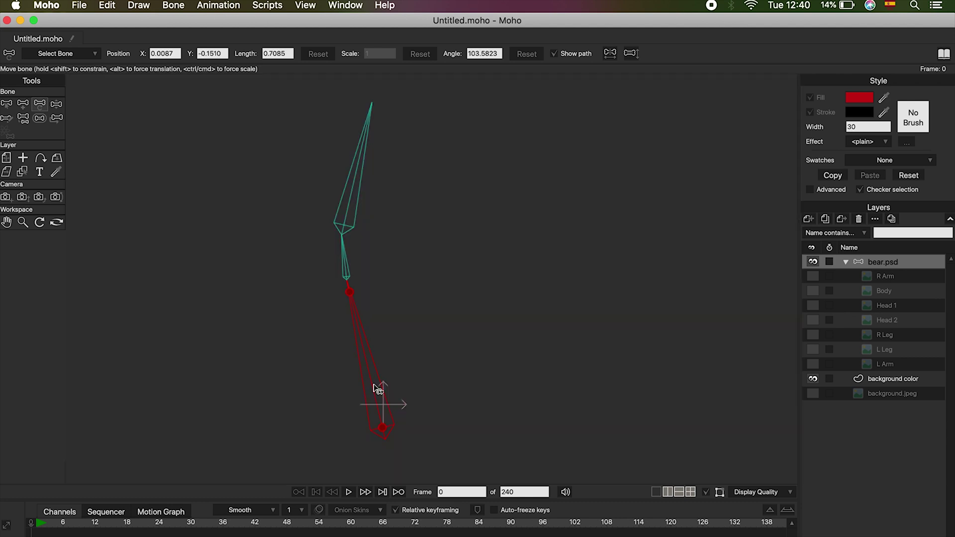
left_click_drag(383, 289, 341, 384)
key("super+z")
key("super+z")
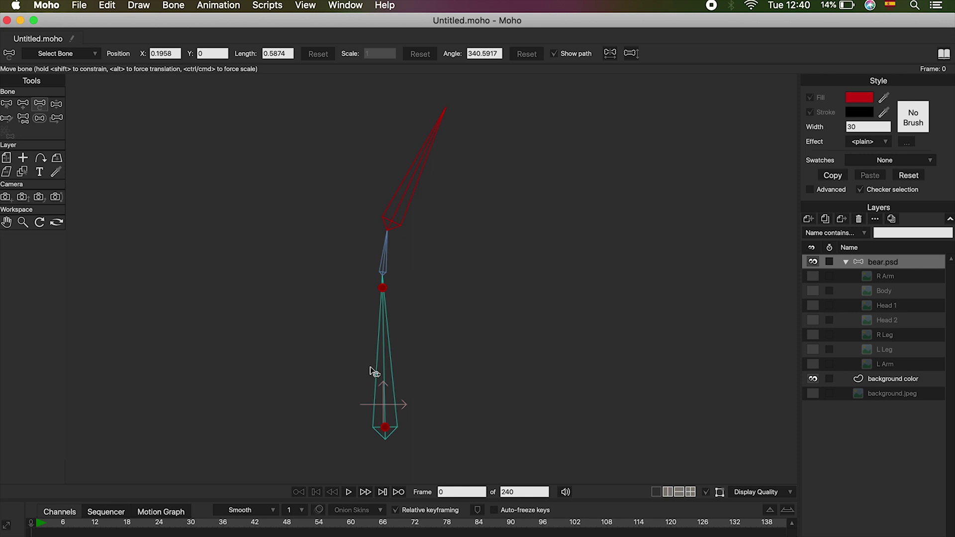
Draw a bone out right from the leg base, try several parents for it, then undo.
left_click(24, 107)
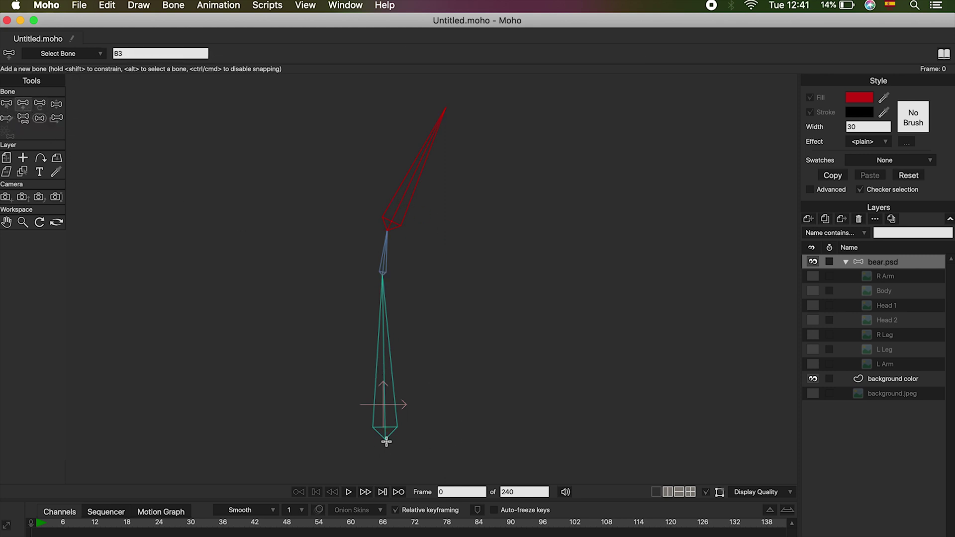
left_click_drag(386, 440, 538, 447)
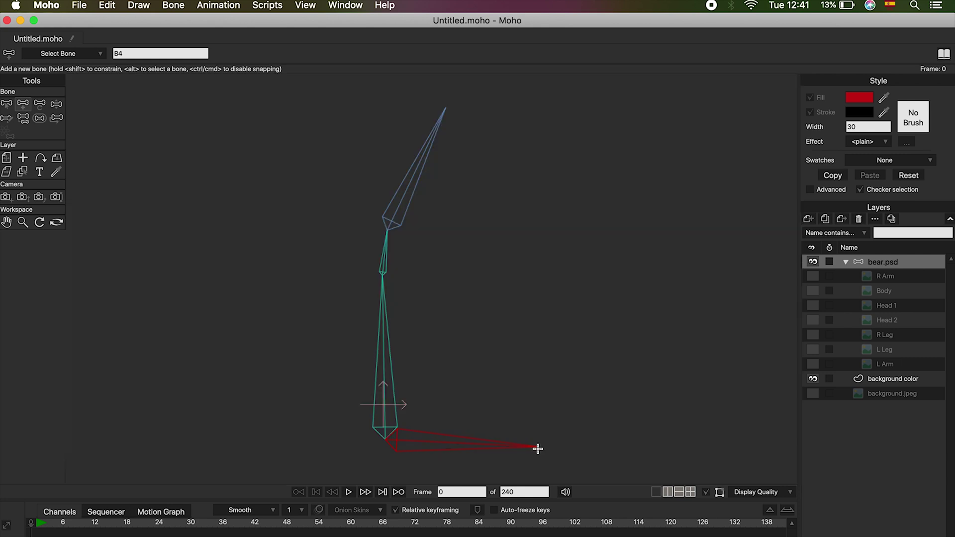
left_click(23, 119)
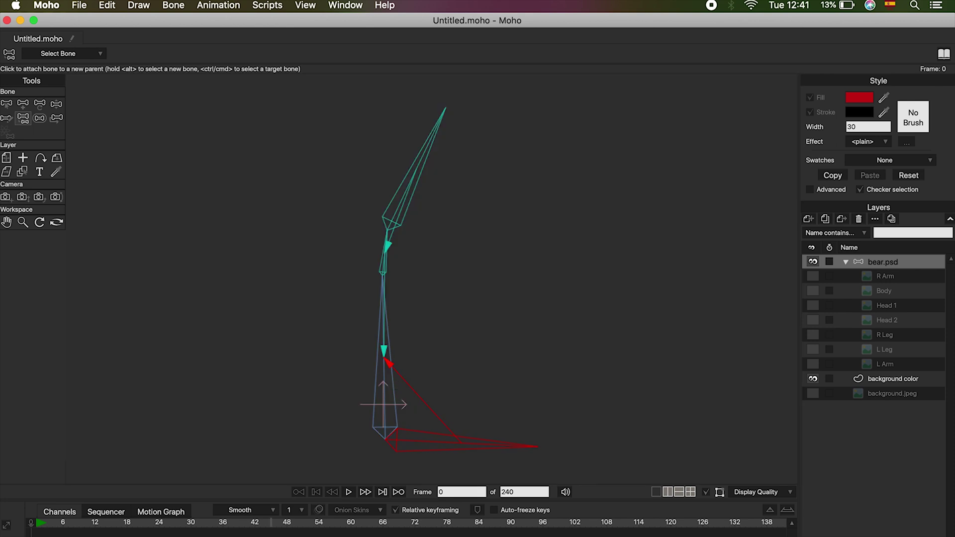
left_click(381, 273)
left_click(418, 180)
left_click(391, 276)
left_click(387, 382)
left_click(401, 407)
key("super+z")
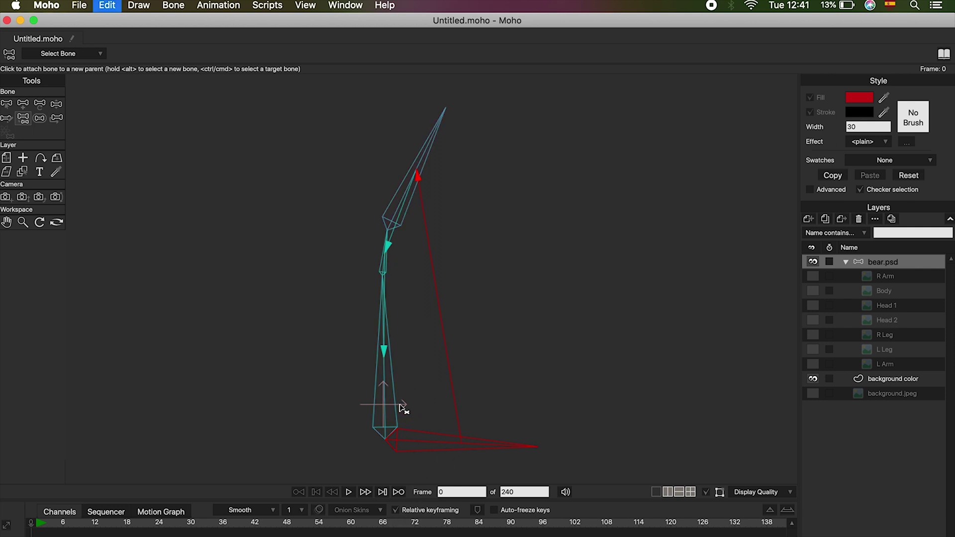
key("b")
Select B1 and redraw foot bone B4 angling down to the right from its base.
left_click(387, 415)
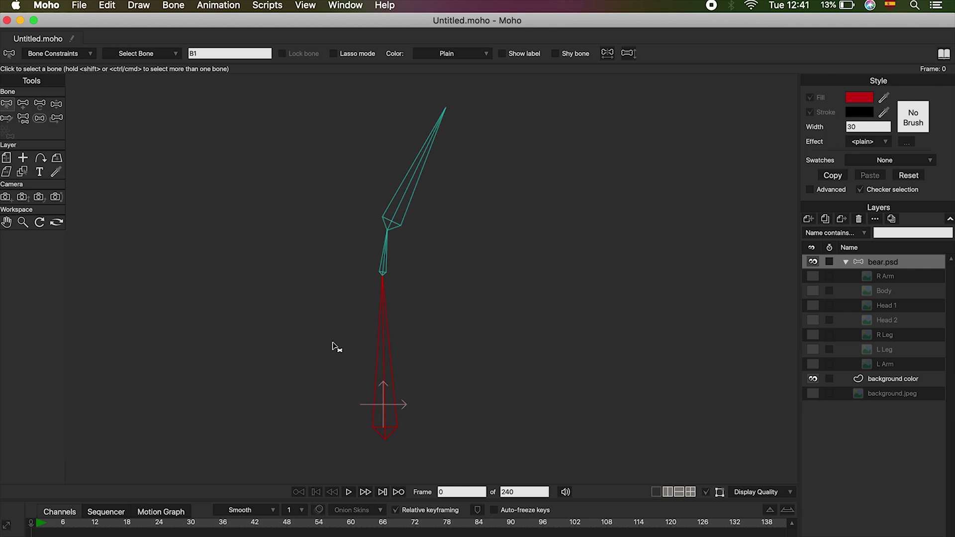
left_click(22, 105)
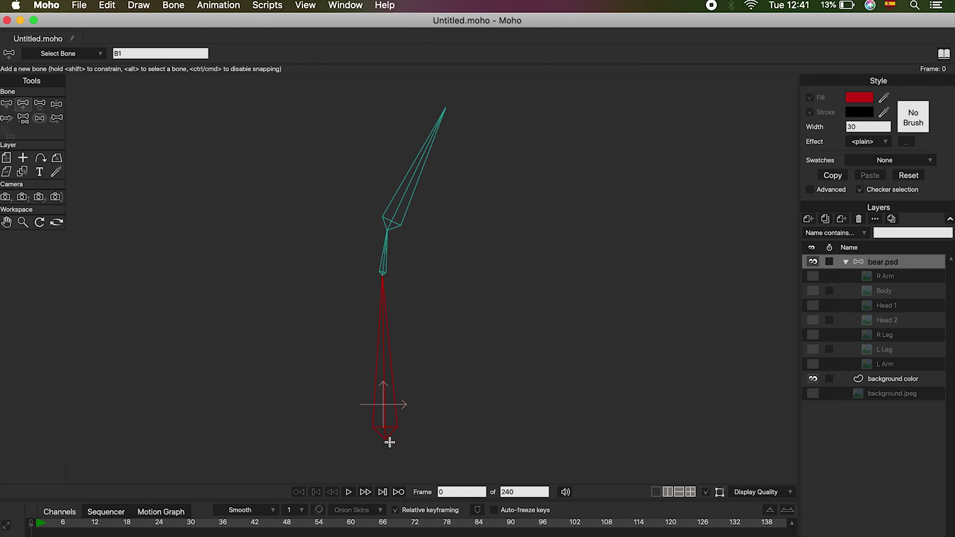
left_click_drag(385, 438, 502, 470)
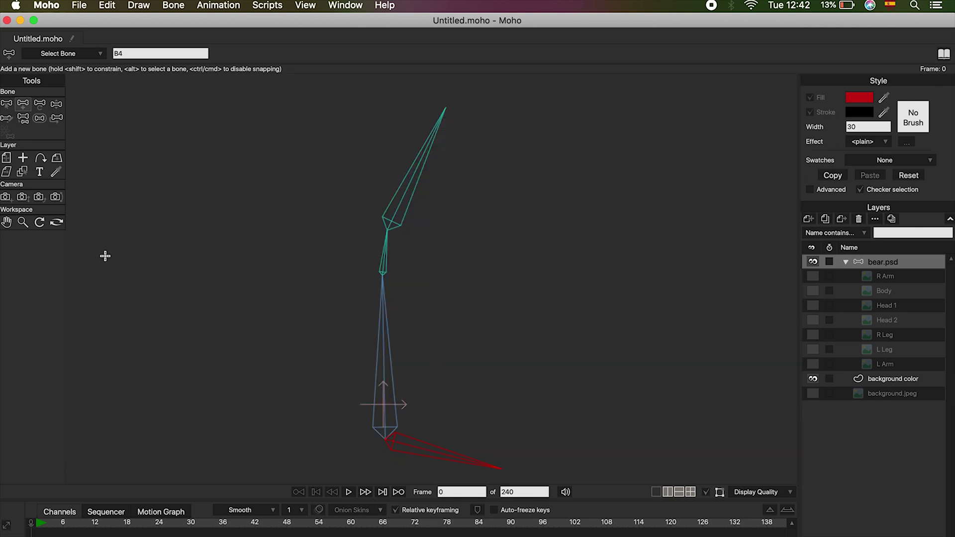
left_click(24, 119)
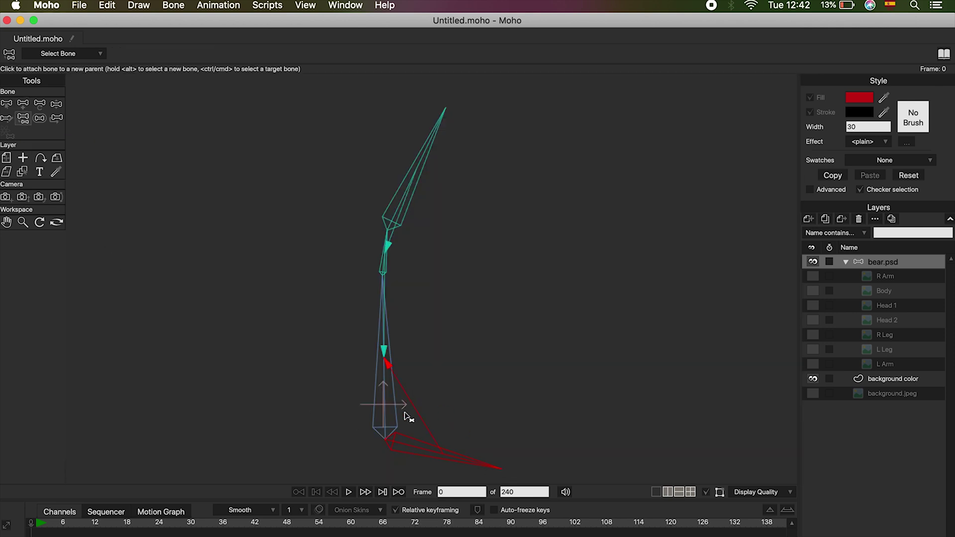
key("b")
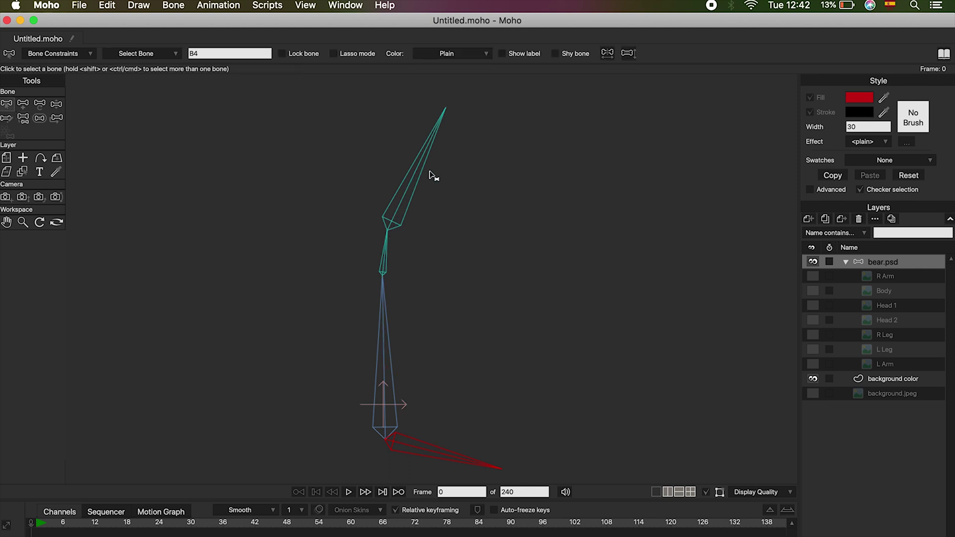
left_click(421, 174)
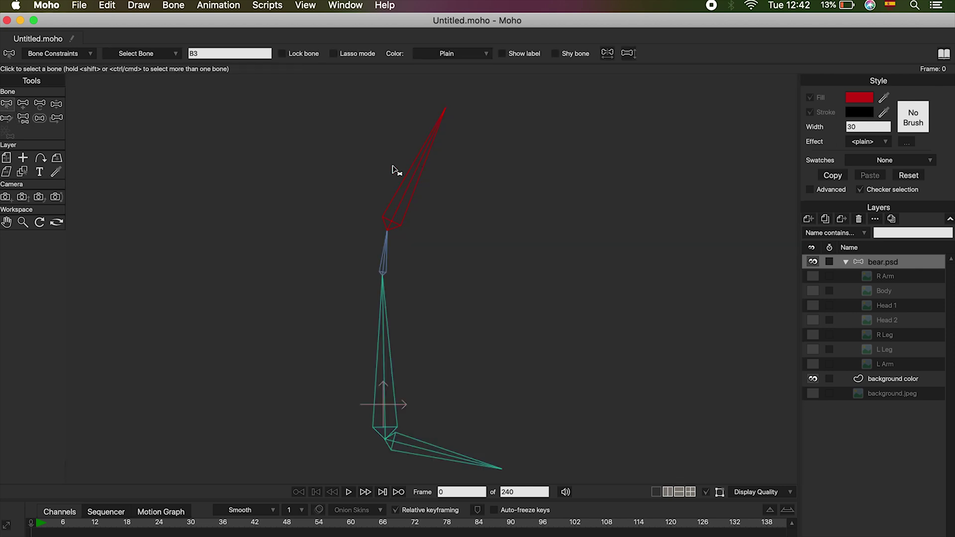
Draw arm bone B5 branching right from the tip of top bone B3.
left_click(22, 105)
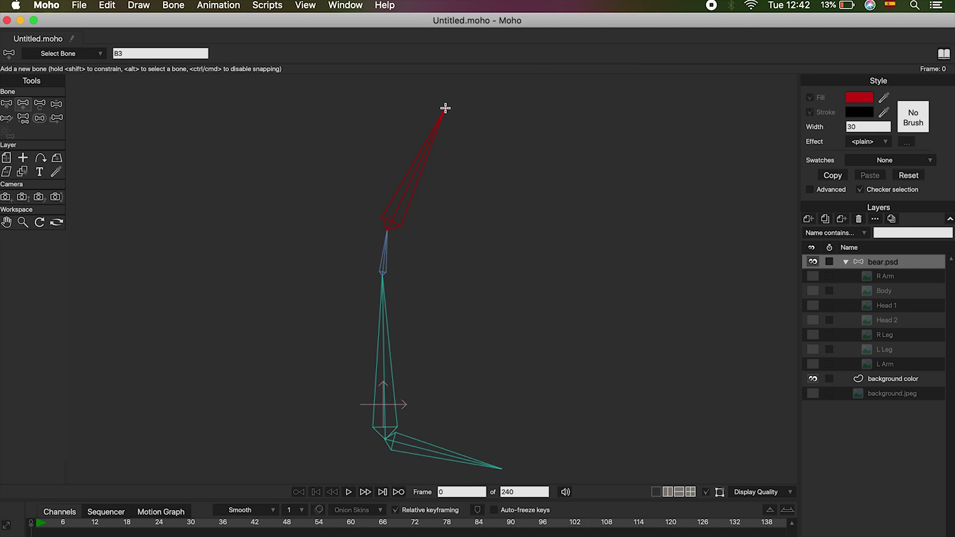
left_click_drag(445, 108, 588, 144)
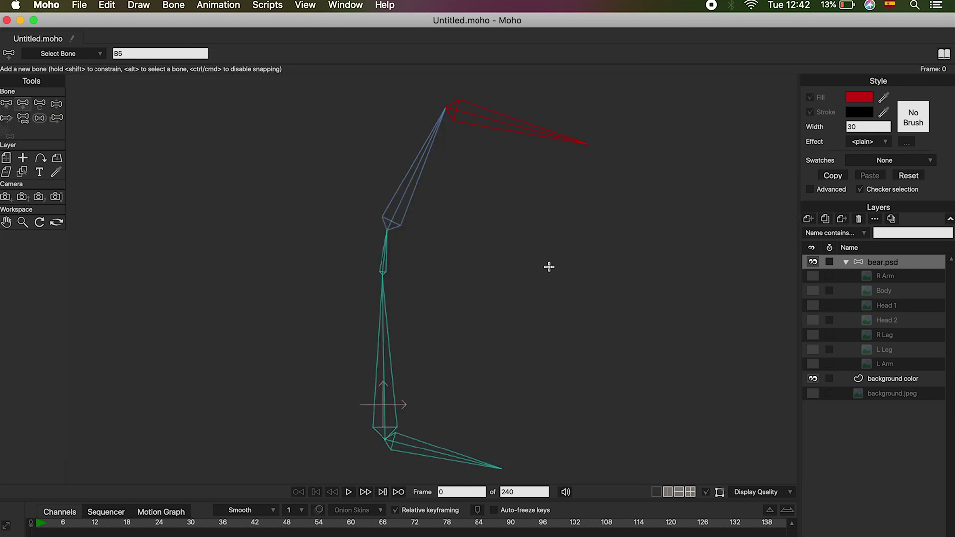
left_click(23, 120)
key("b")
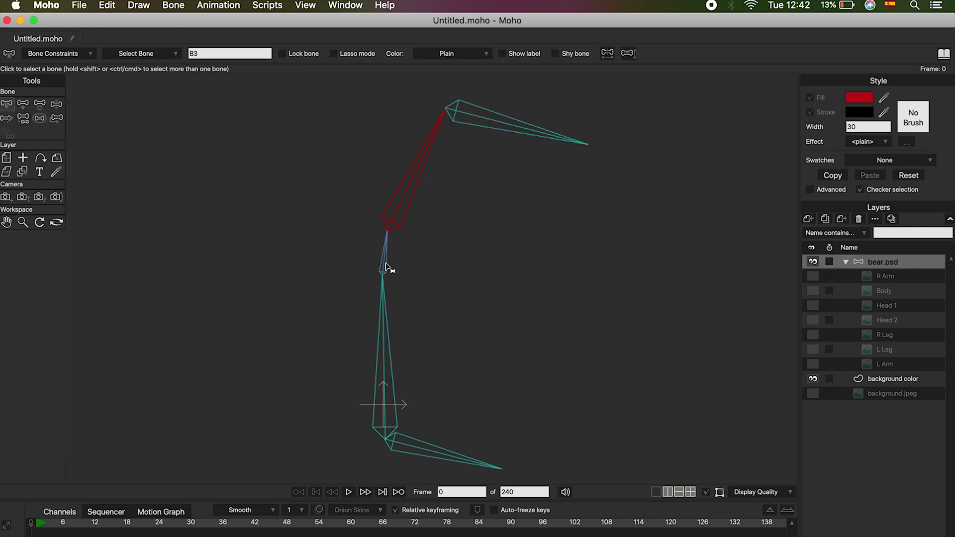
Select B2, draw a horizontal bone from the middle joint, try several parents, then undo the test bones.
left_click(383, 265)
left_click(22, 103)
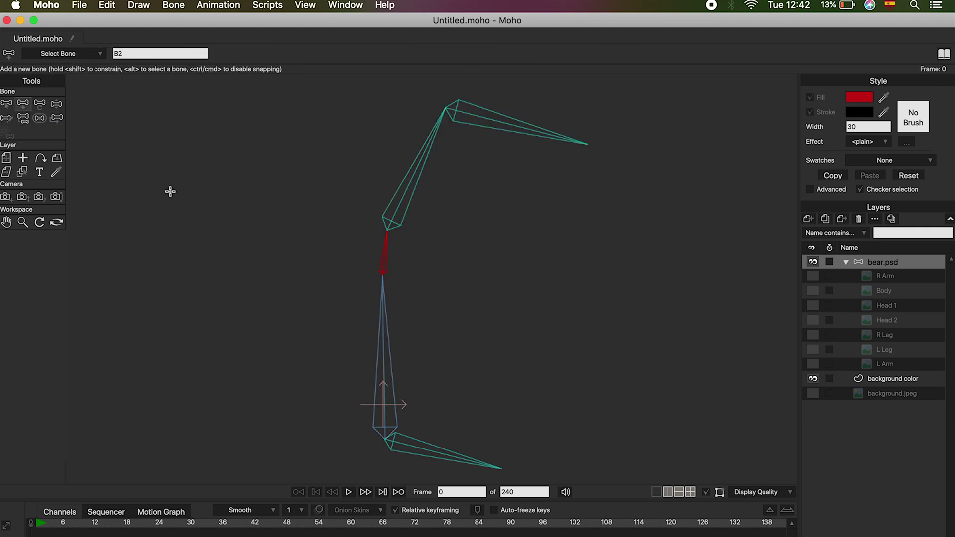
left_click_drag(382, 276, 470, 276)
key("p")
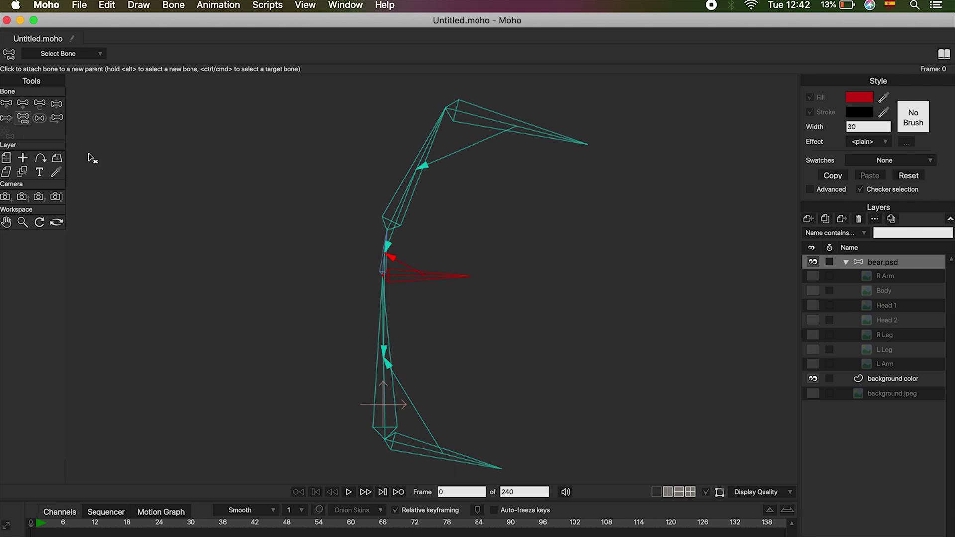
left_click(513, 132)
left_click(455, 458)
left_click(387, 328)
left_click(389, 264)
left_click(417, 204)
left_click(500, 149)
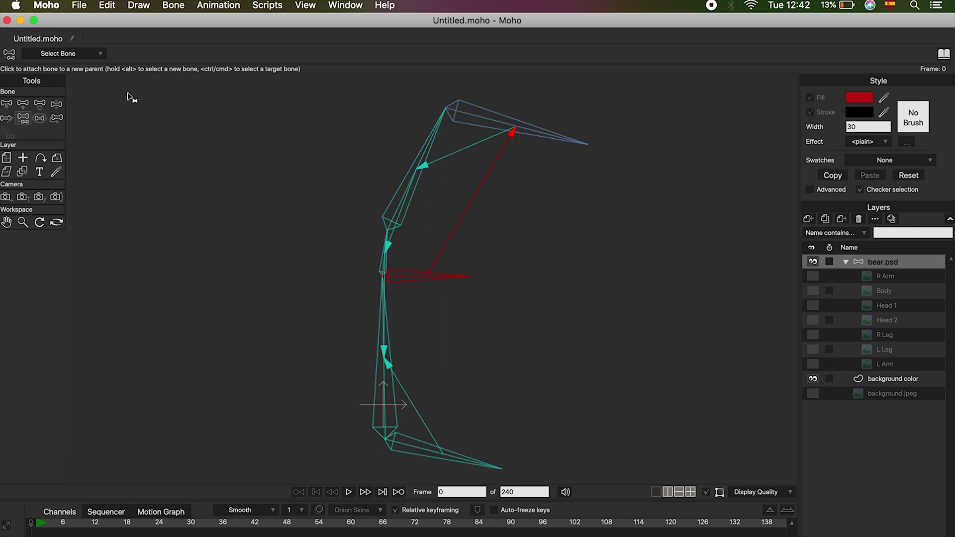
left_click(9, 106)
key("super+z")
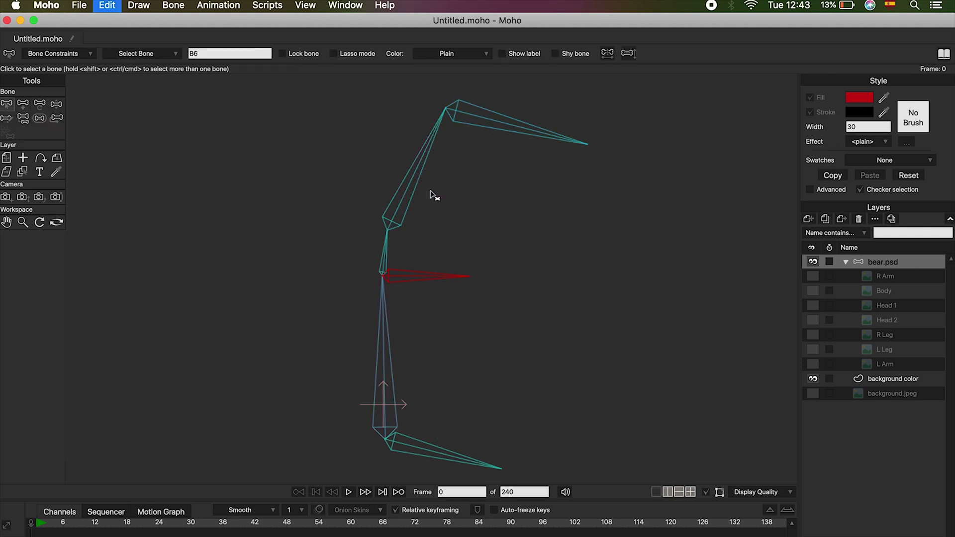
Undo the remaining test bones and show R Arm, Body, Head 1, Head 2, R Leg, L Leg and L Arm.
key("super+z")
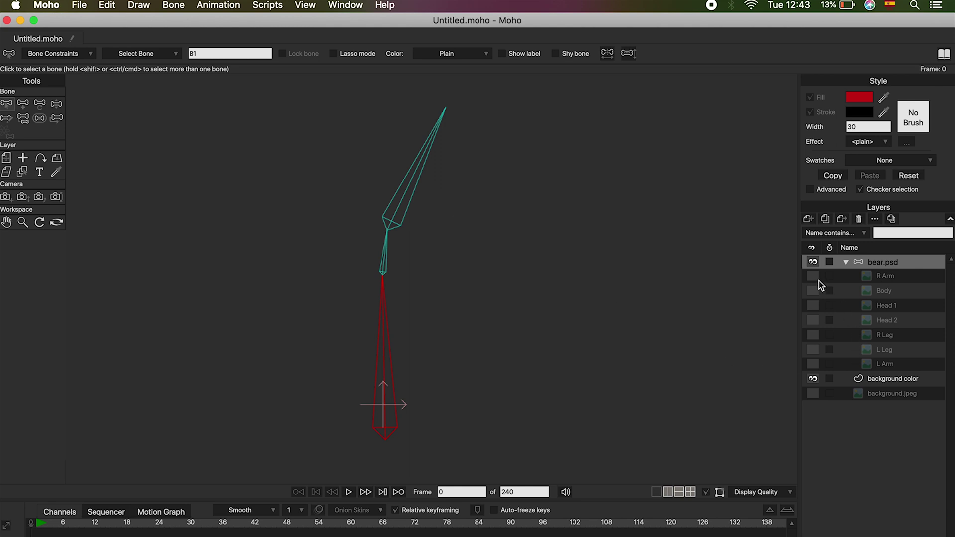
left_click(816, 278)
left_click(814, 292)
left_click(814, 306)
left_click(814, 320)
left_click(814, 335)
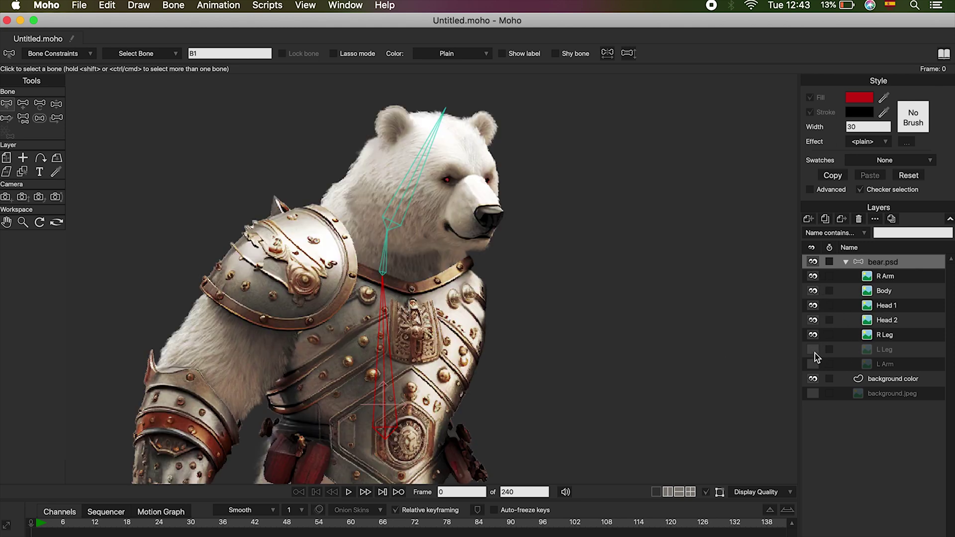
left_click(814, 350)
left_click(814, 365)
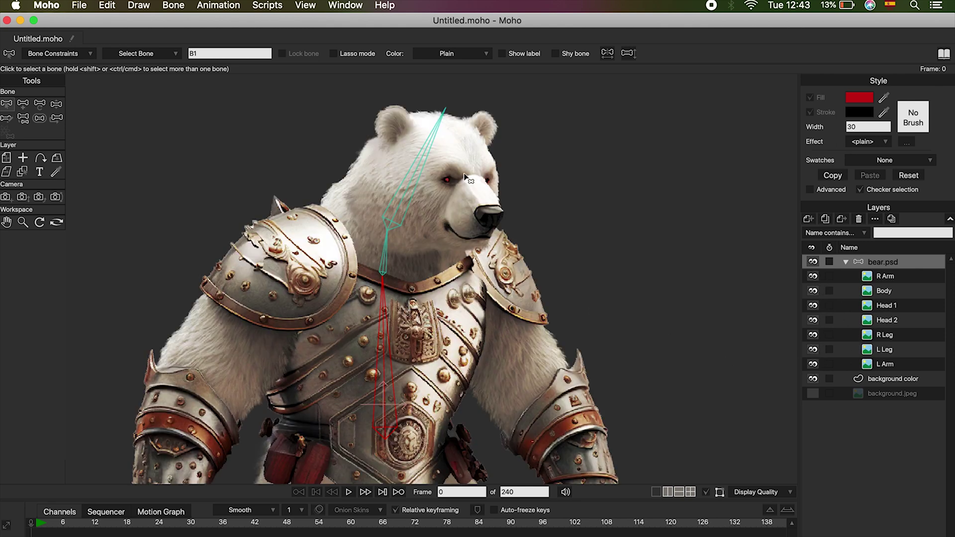
Test-rotate the head and body bones, undo the body rotation, and re-centre the bear in view.
left_click(39, 103)
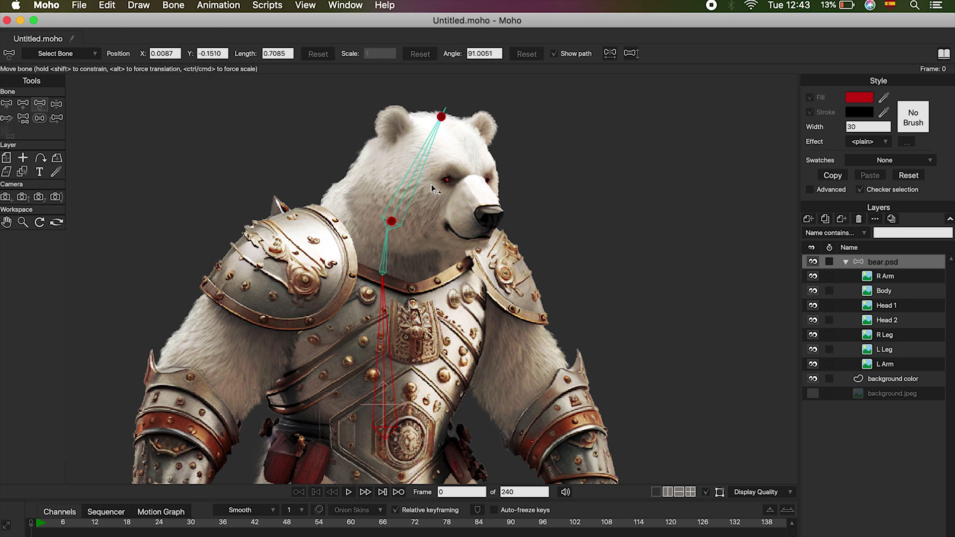
left_click_drag(431, 184, 415, 167)
left_click(391, 345)
left_click_drag(391, 345, 499, 359)
key("super+z")
scroll(584, 326, "down", 3)
left_click_drag(597, 330, 547, 239)
scroll(440, 298, "up", 3)
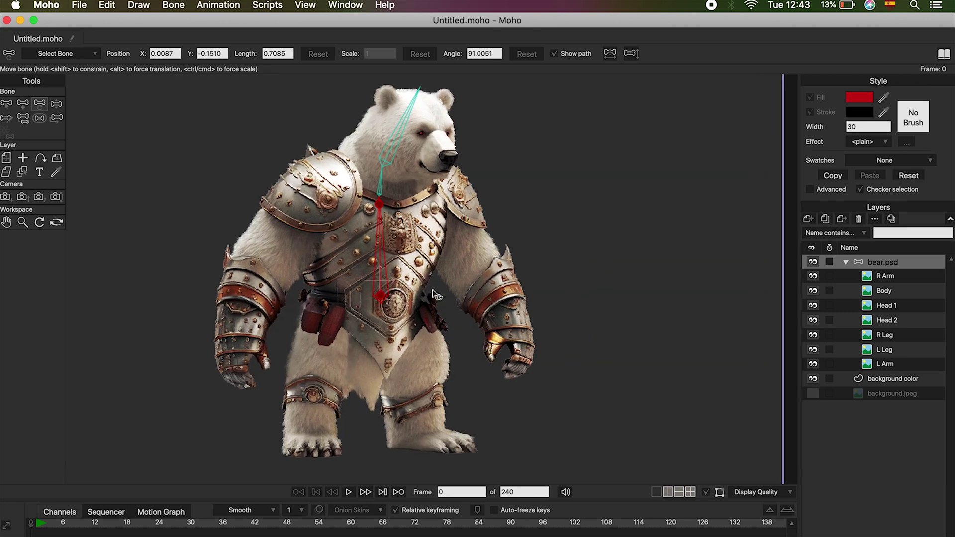
left_click(10, 105)
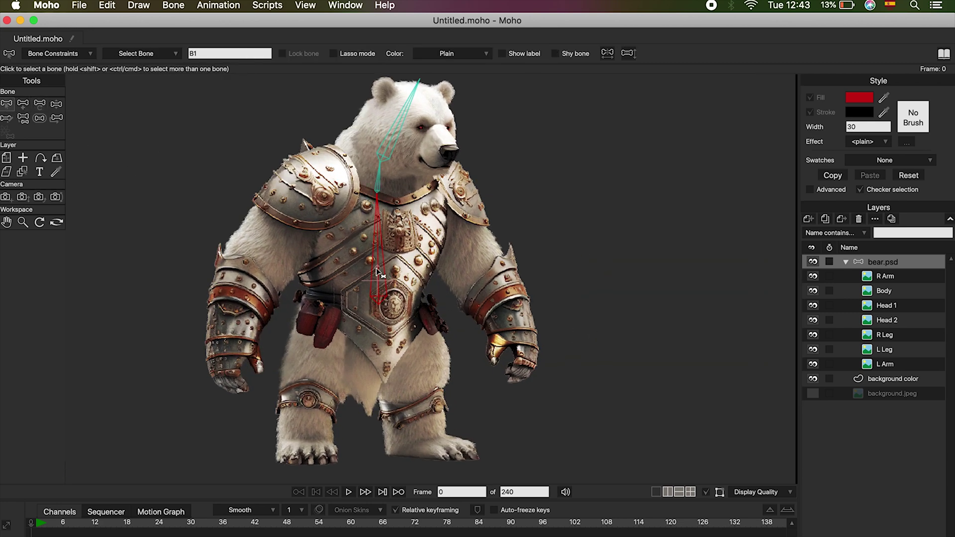
Draw hip and leg bone chains for both legs, starting each from spine bone B1 down to the foot.
left_click(23, 104)
left_click_drag(378, 306, 409, 324)
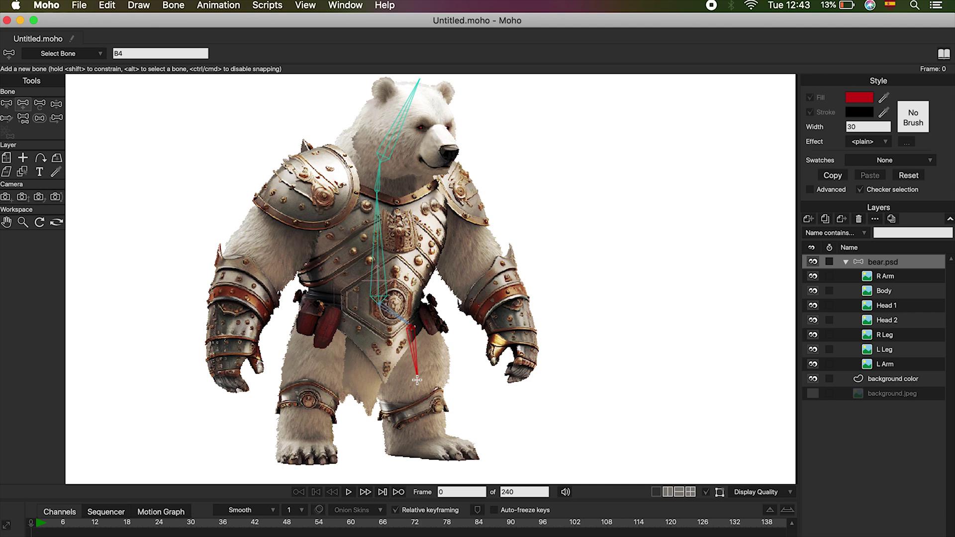
left_click_drag(417, 382, 477, 454)
key("p")
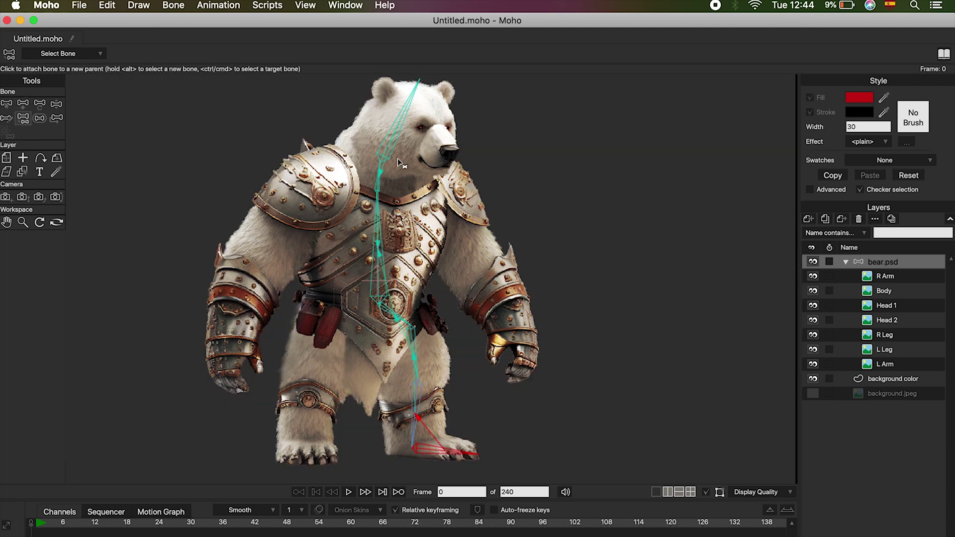
left_click(7, 105)
left_click(377, 300)
left_click(23, 120)
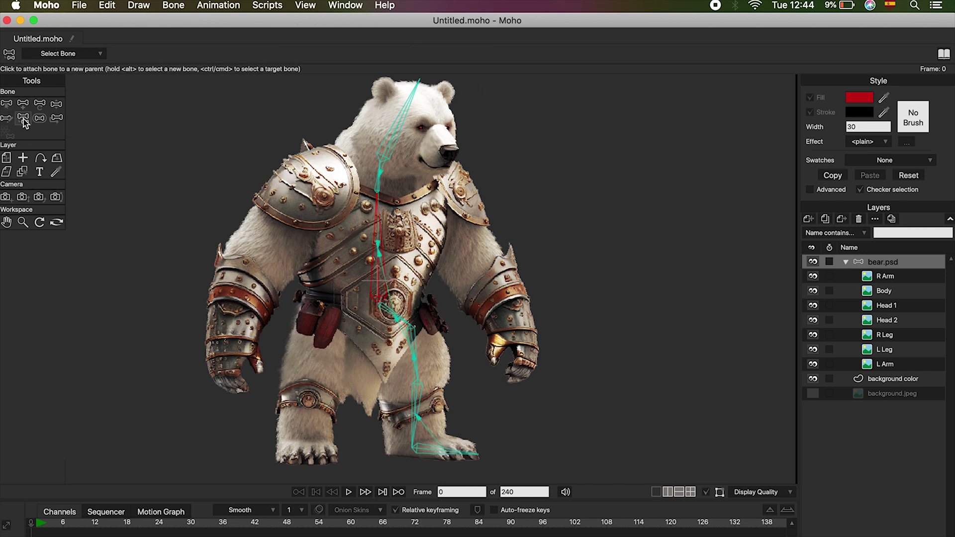
key("a")
left_click_drag(377, 304, 327, 323)
mouse_move(327, 324)
left_mouse_down()
mouse_move(304, 456)
mouse_move(344, 459)
left_mouse_up()
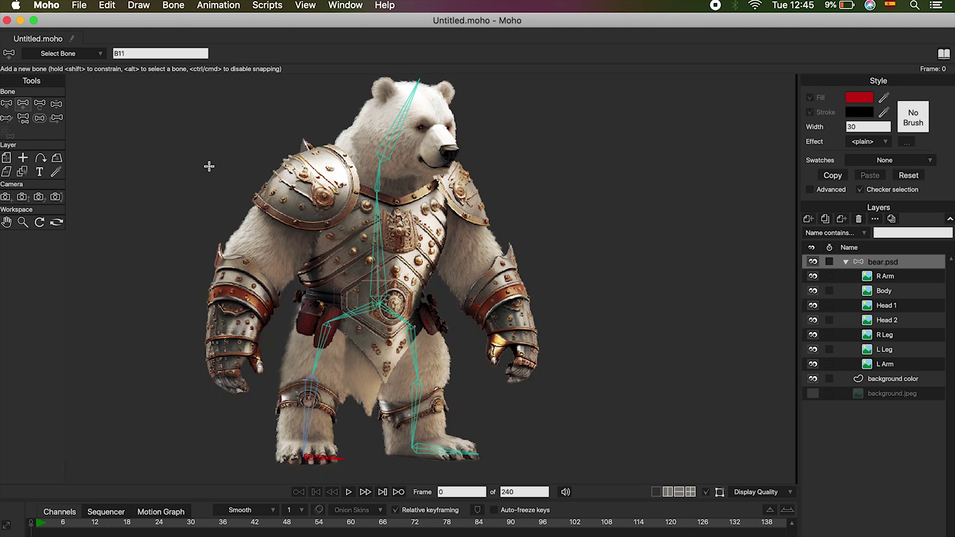
From spine bone B1, draw shoulder, upper arm, forearm and paw bones for both arms.
key("b")
left_click(380, 250)
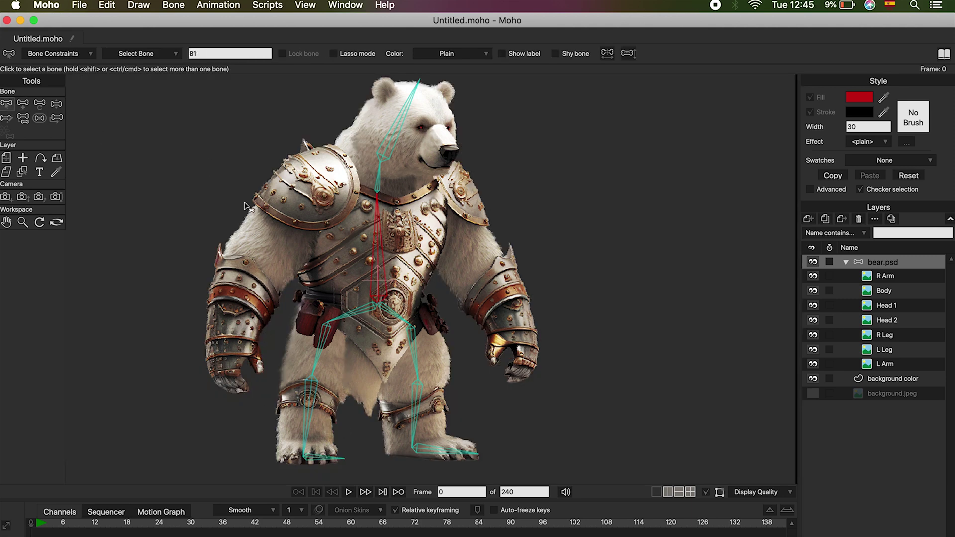
key("a")
left_click_drag(378, 195, 431, 184)
left_click_drag(431, 184, 467, 254)
mouse_move(467, 254)
left_mouse_down()
mouse_move(521, 330)
mouse_move(516, 381)
left_mouse_up()
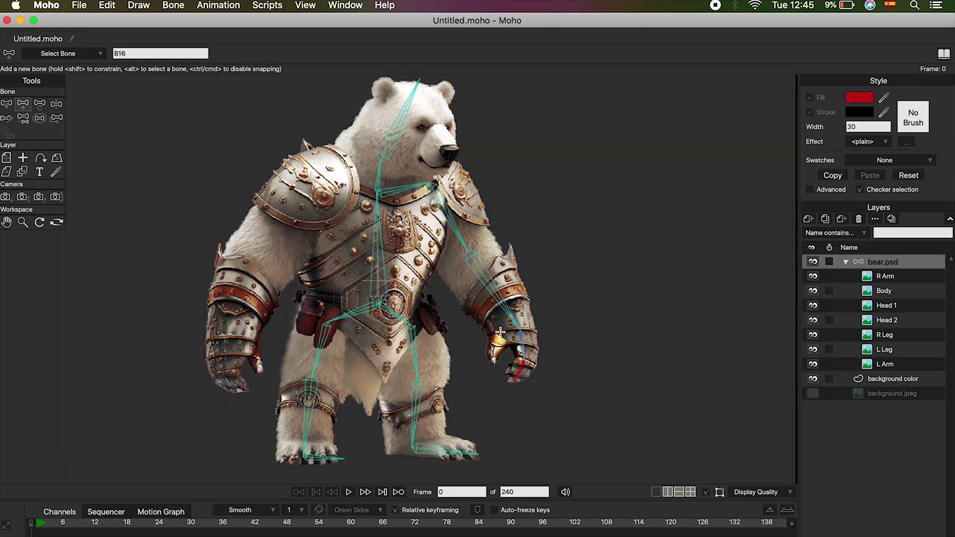
left_click_drag(501, 331, 494, 367)
left_click(379, 229, "alt")
mouse_move(379, 193)
left_mouse_down()
mouse_move(319, 180)
mouse_move(247, 259)
mouse_move(217, 346)
mouse_move(219, 371)
mouse_move(239, 391)
left_mouse_up()
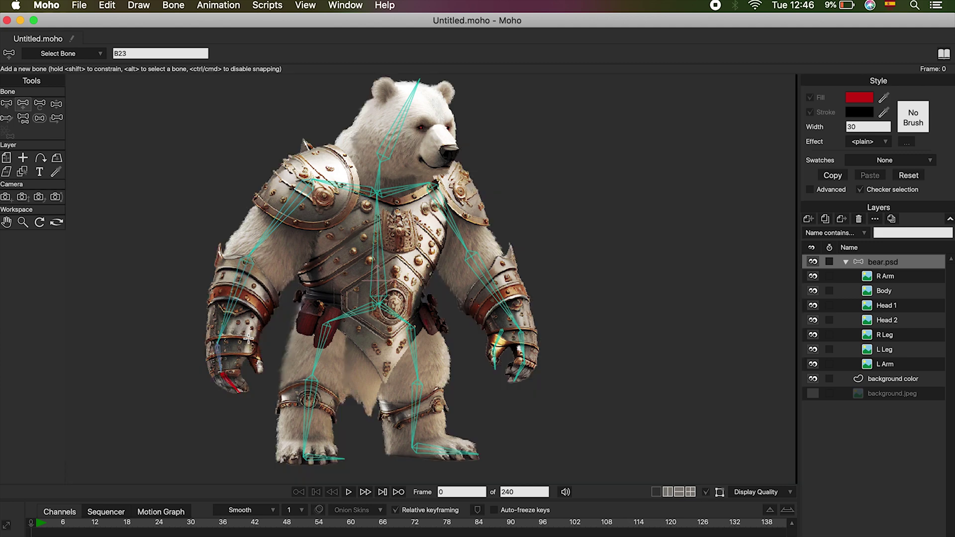
left_click_drag(254, 346, 261, 373)
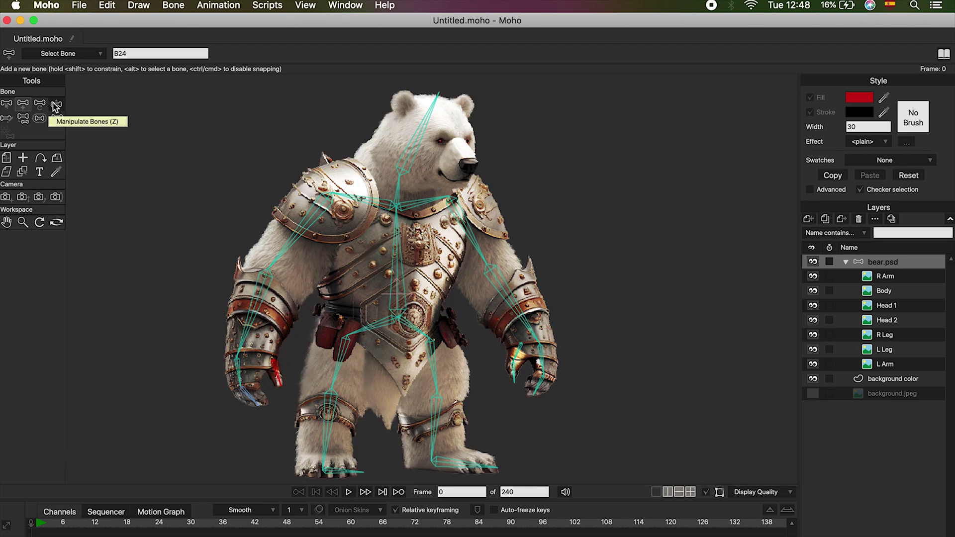
left_click(8, 120)
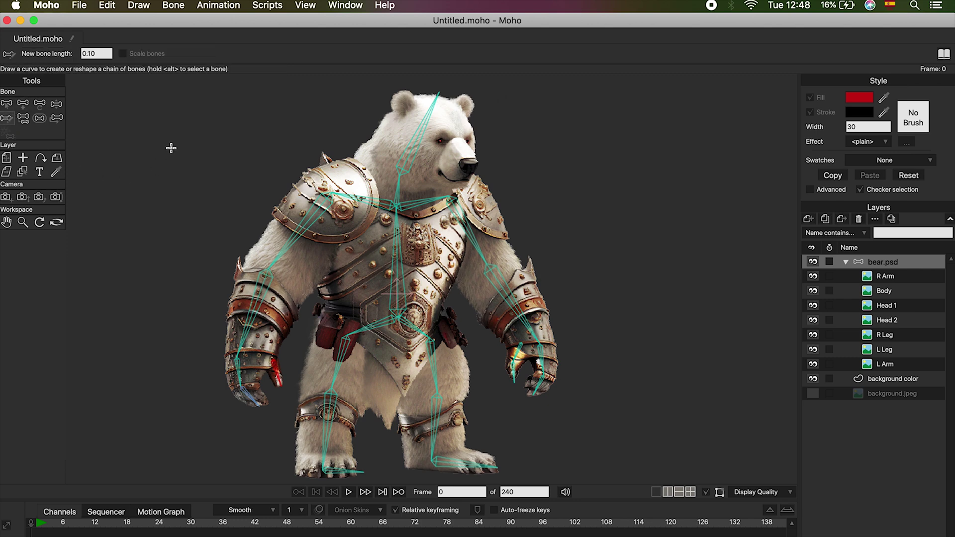
left_click_drag(171, 147, 247, 150)
key("super+z")
mouse_move(209, 114)
left_mouse_down()
mouse_move(130, 256)
mouse_move(167, 294)
left_mouse_up()
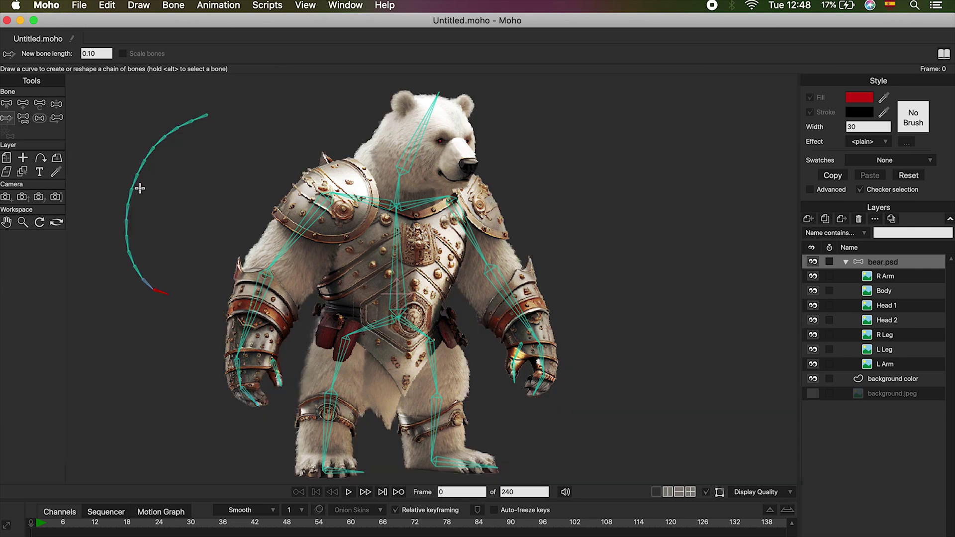
key("super+z")
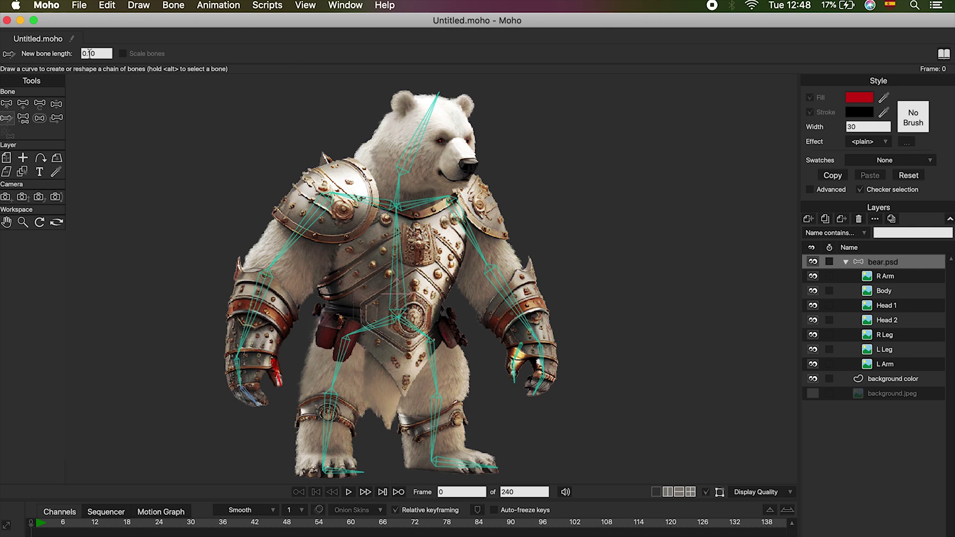
left_click(88, 53)
mouse_move(192, 116)
left_mouse_down()
mouse_move(169, 159)
mouse_move(161, 282)
mouse_move(170, 321)
left_mouse_up()
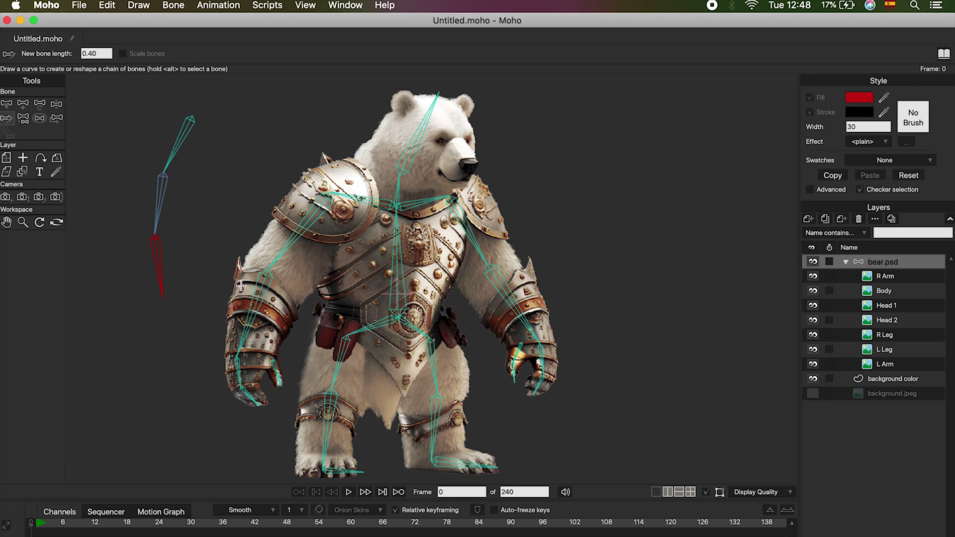
key("super+z")
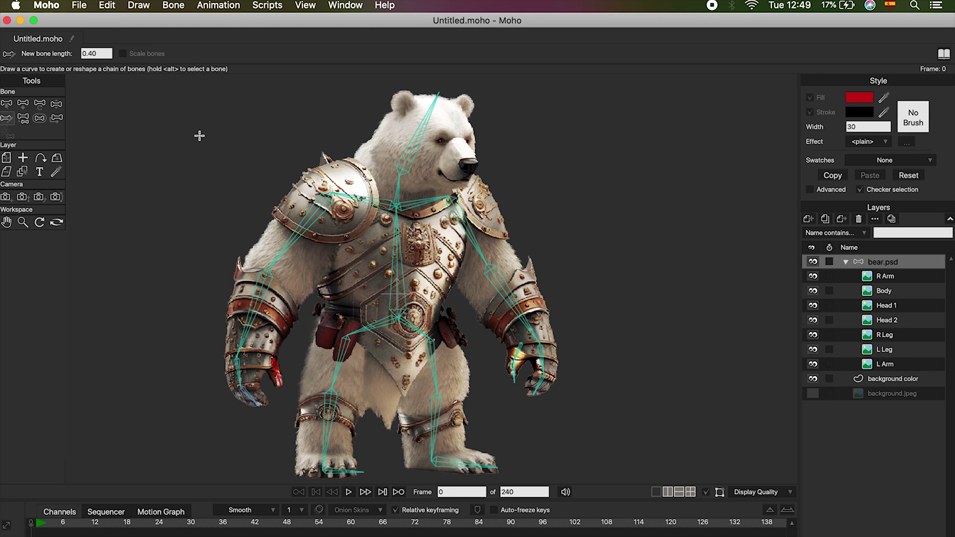
mouse_move(128, 94)
left_mouse_down()
mouse_move(172, 276)
mouse_move(118, 323)
mouse_move(170, 384)
left_mouse_up()
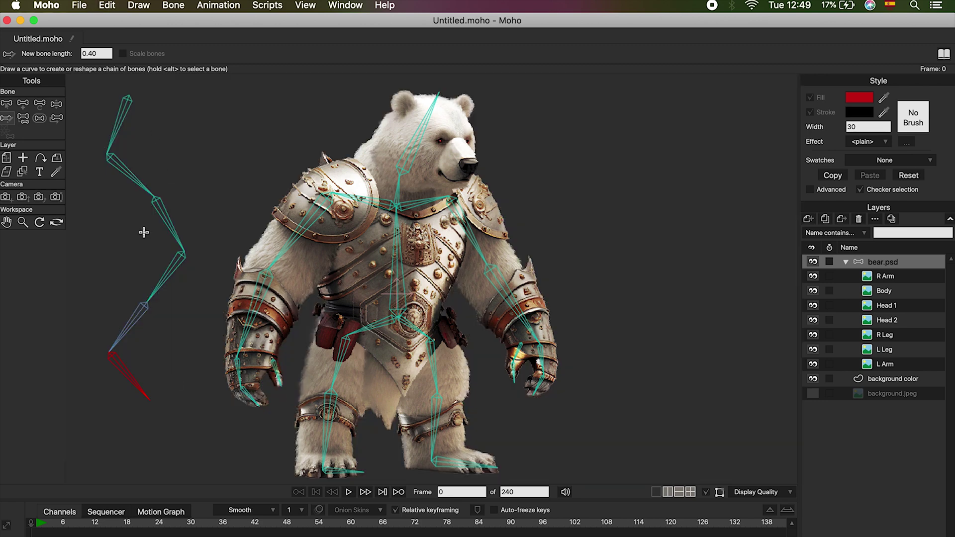
key("super+z")
key("p")
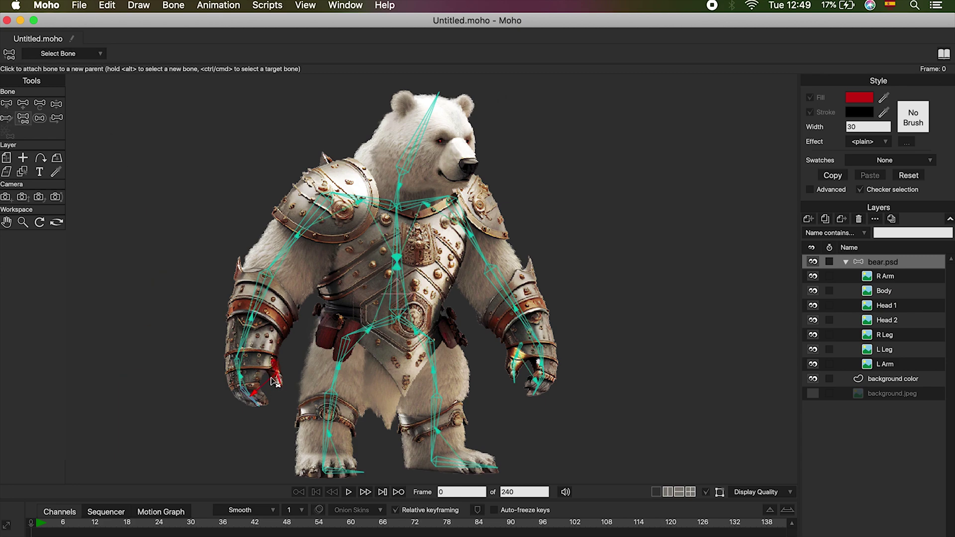
scroll(276, 382, "up", 5)
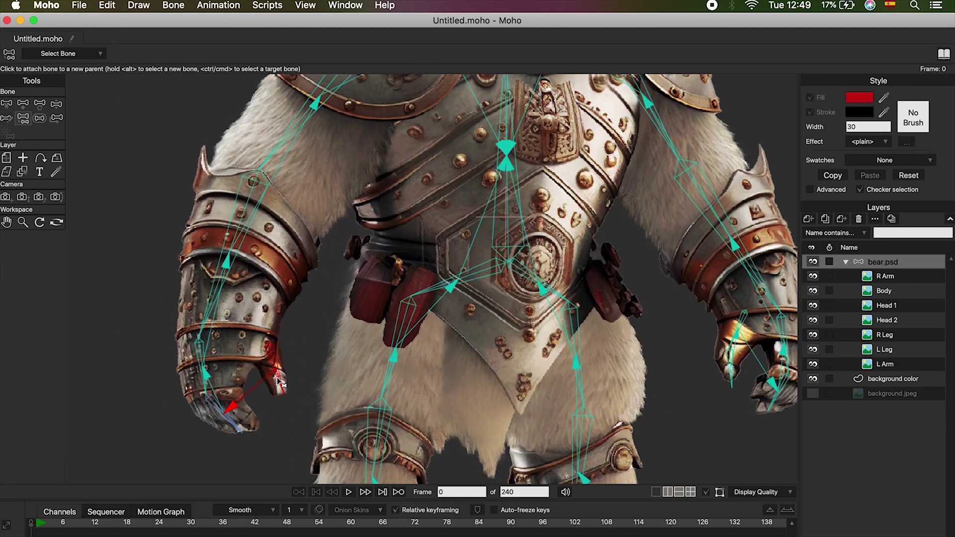
left_click(7, 103)
key("p")
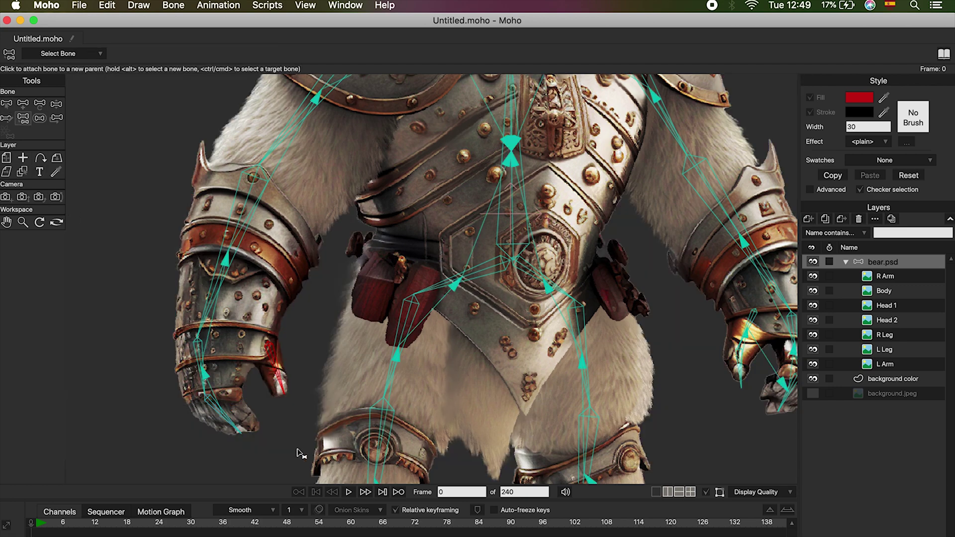
left_click(6, 104)
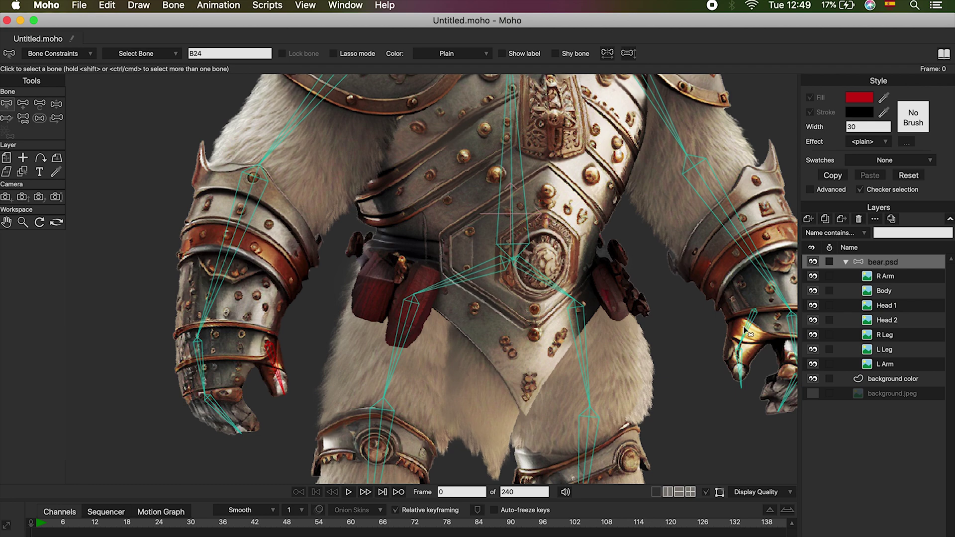
left_click(23, 118)
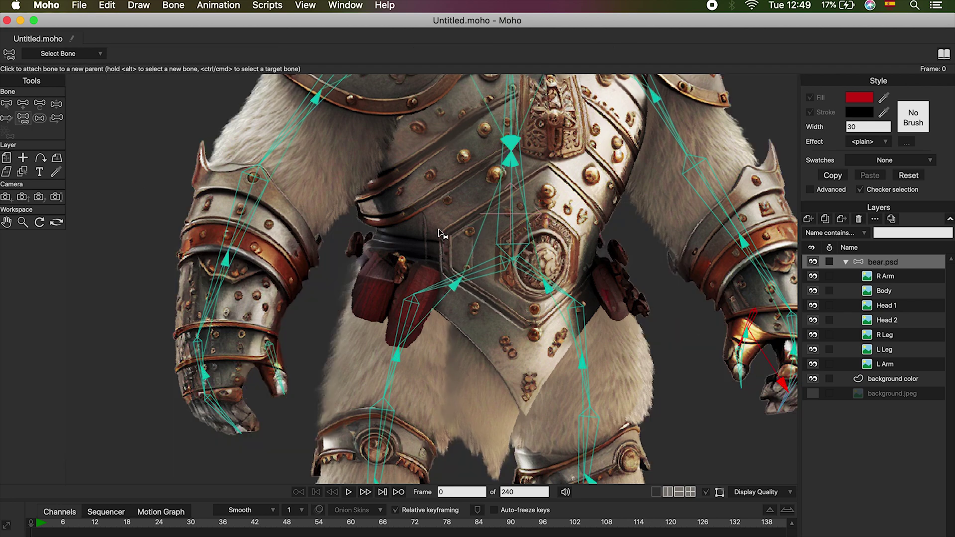
scroll(731, 441, "down", 5)
left_click(548, 389, "ctrl+alt")
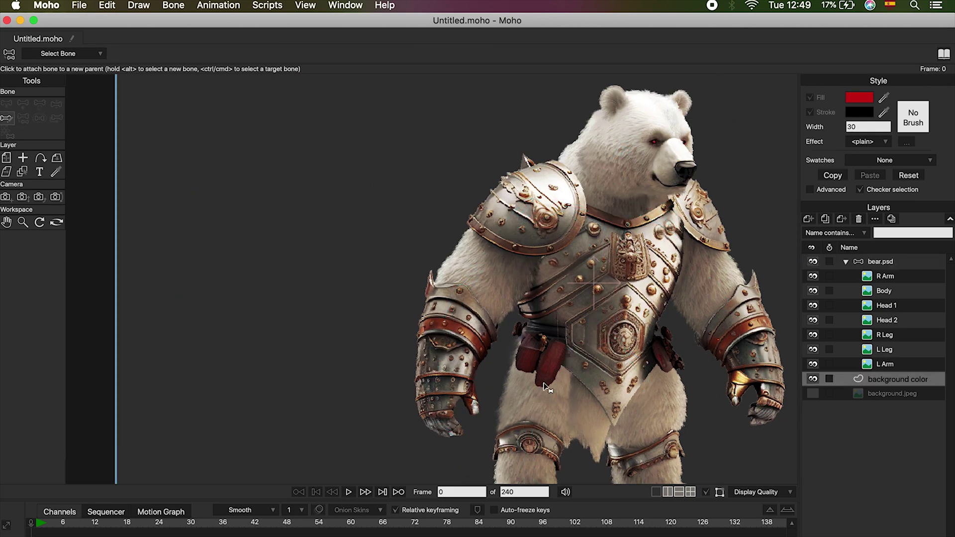
left_click(893, 262)
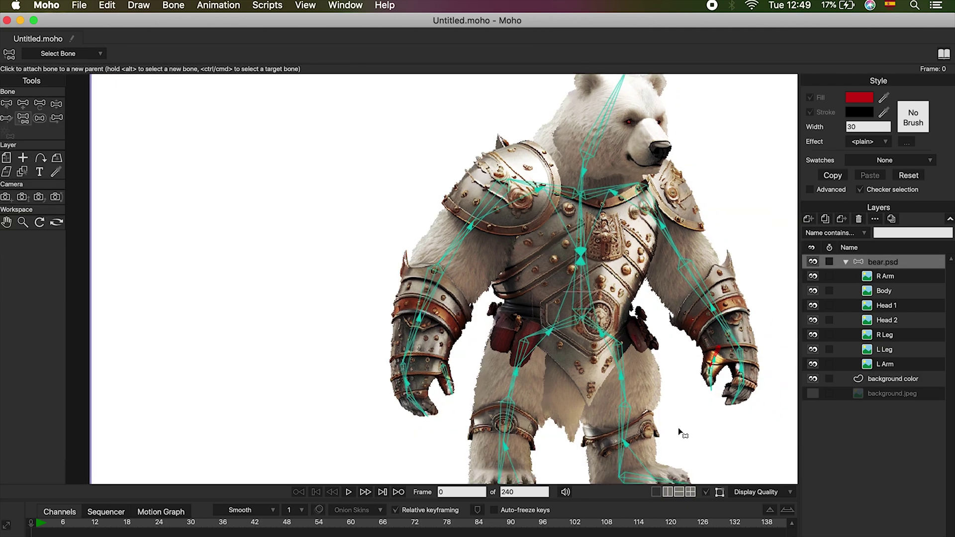
scroll(597, 443, "right", 5)
scroll(527, 450, "down", 5)
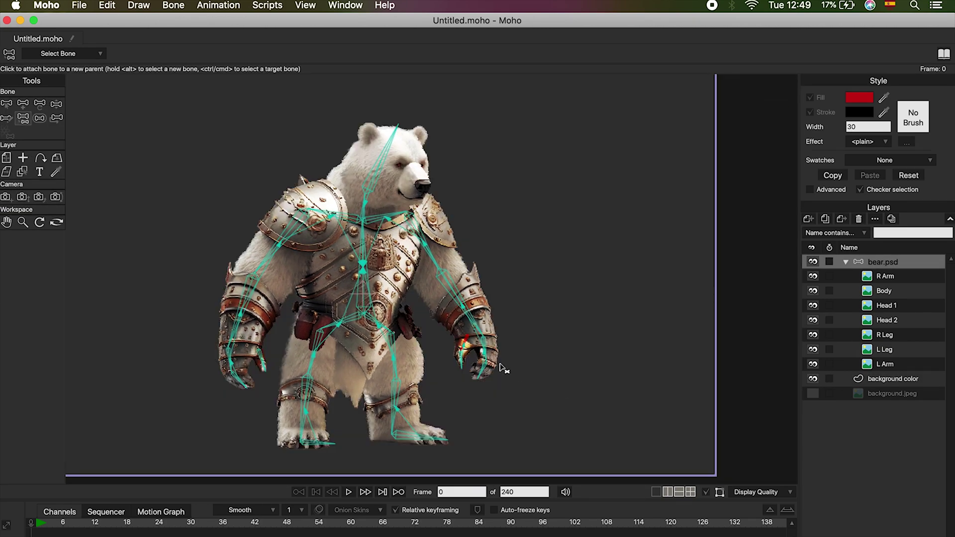
scroll(504, 368, "up", 1)
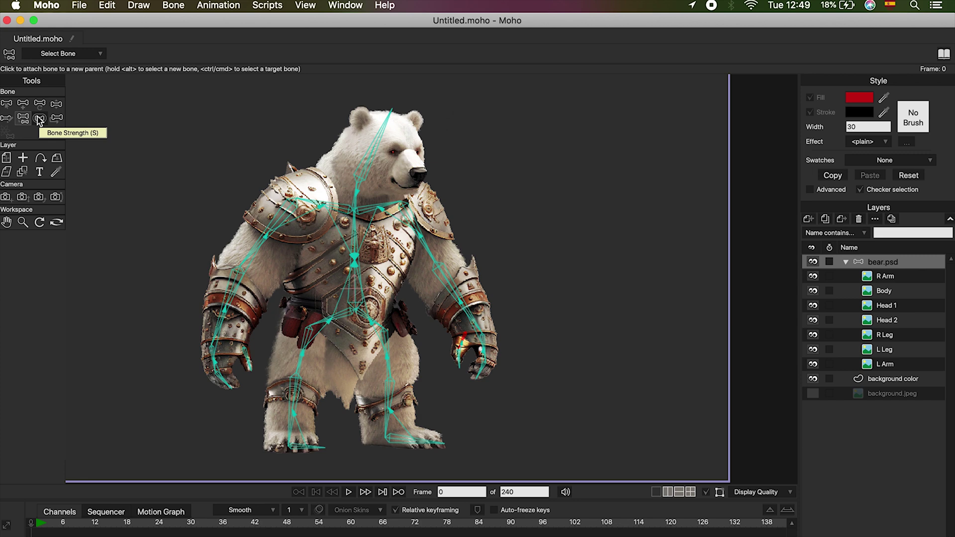
Show bone strength regions and reduce head bone B3's strength to 0.8087.
left_click(42, 119)
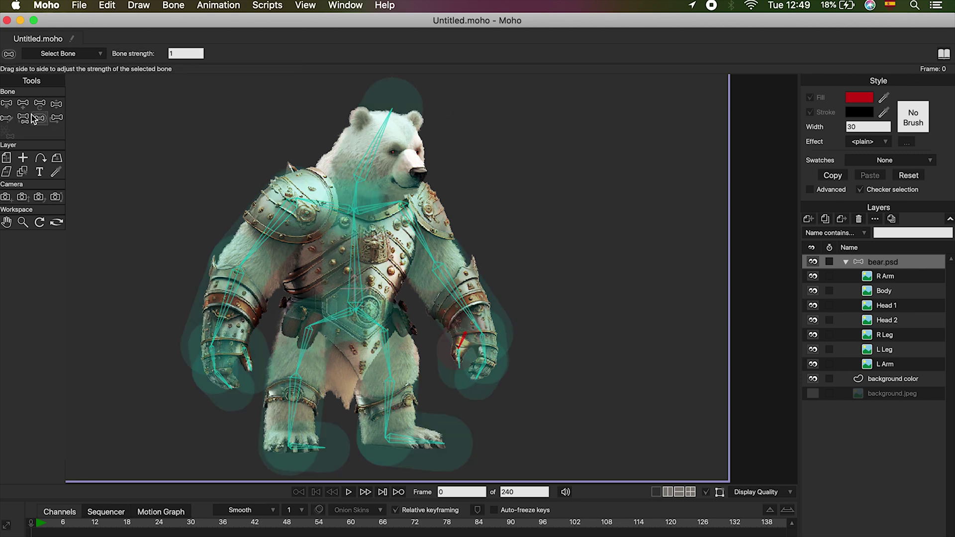
left_click(6, 103)
left_click(367, 160)
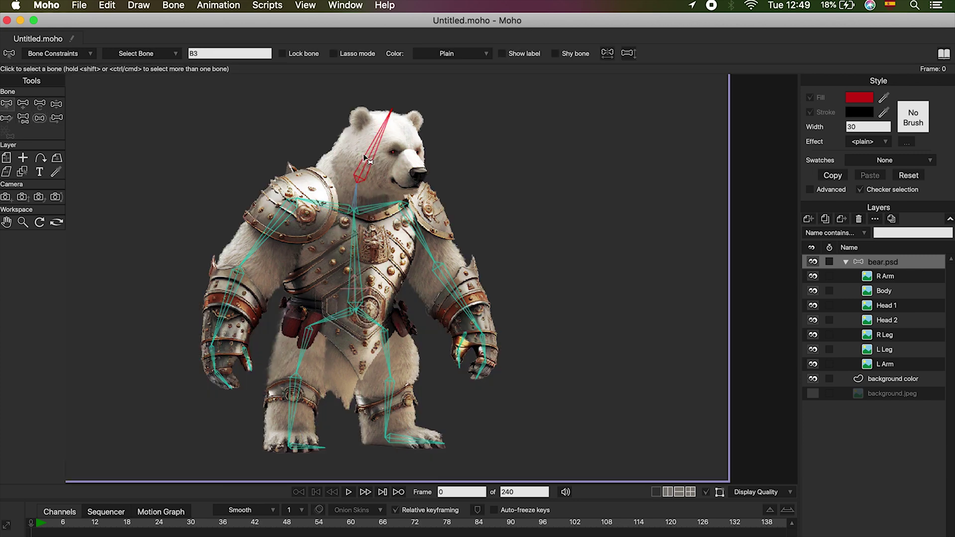
left_click(40, 117)
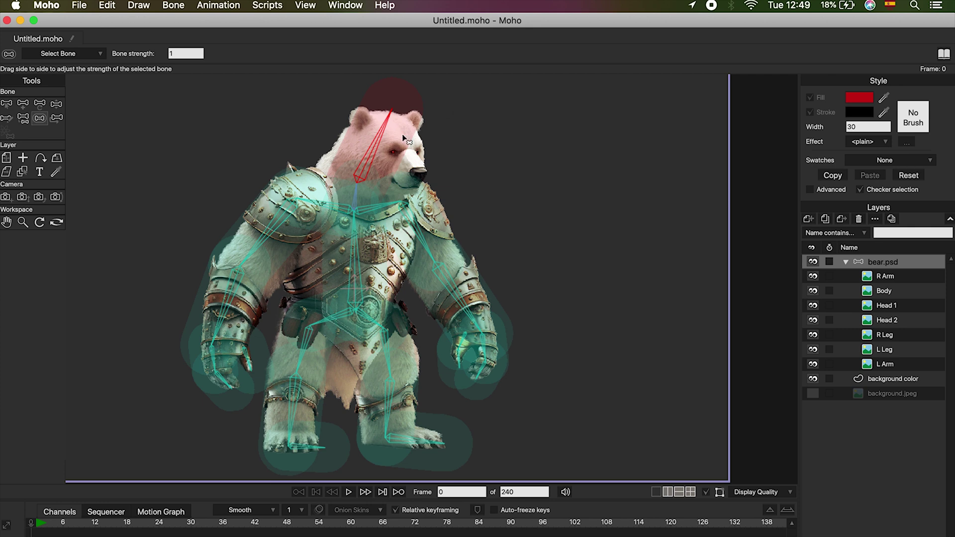
left_click_drag(403, 136, 360, 151)
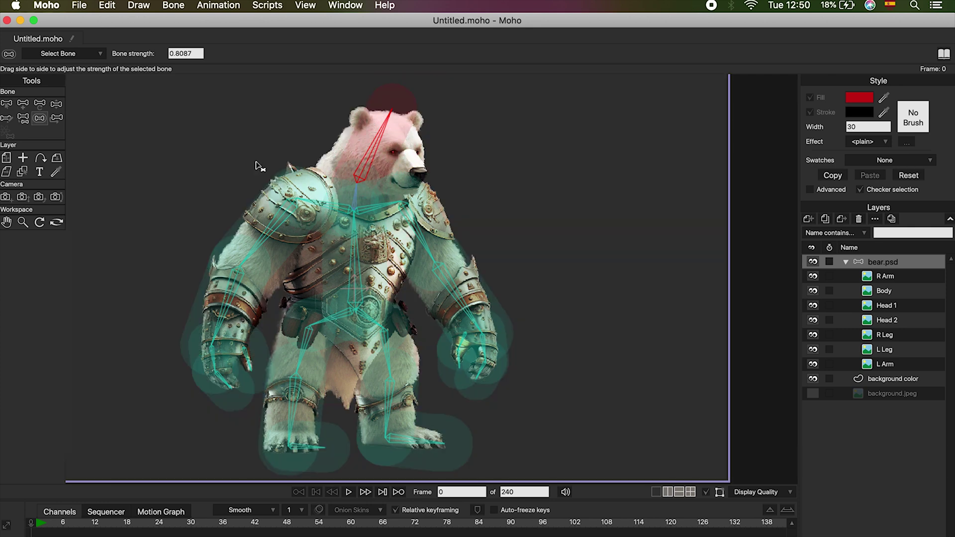
left_click(43, 106)
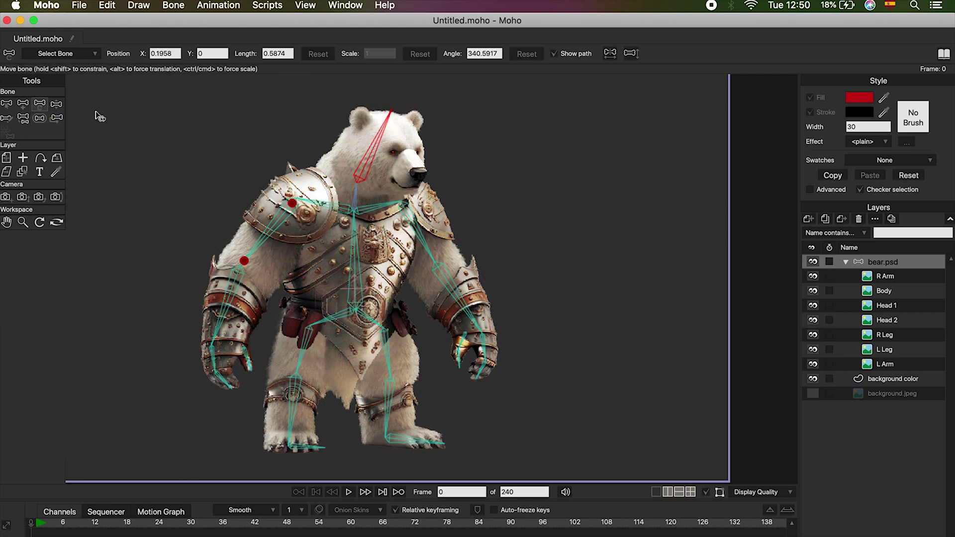
left_click(39, 119)
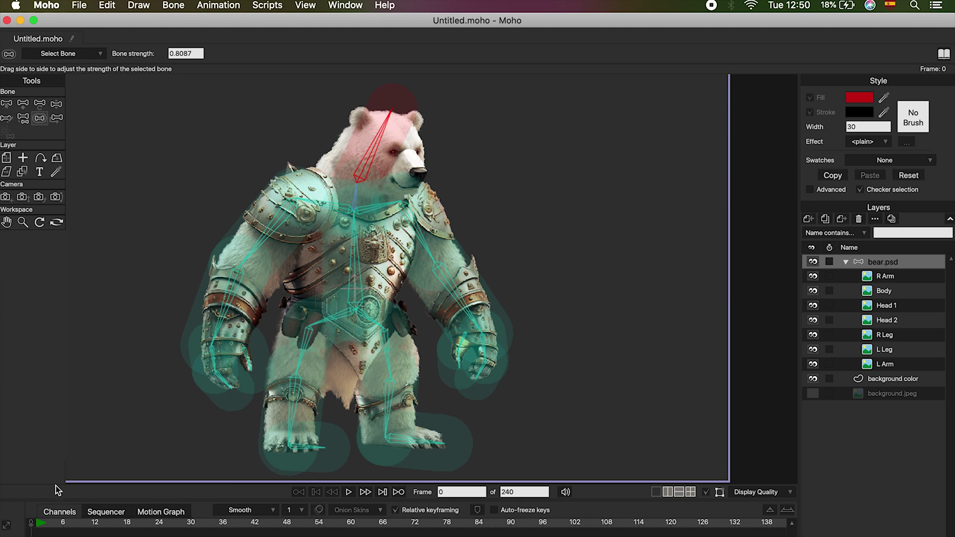
left_click(36, 529)
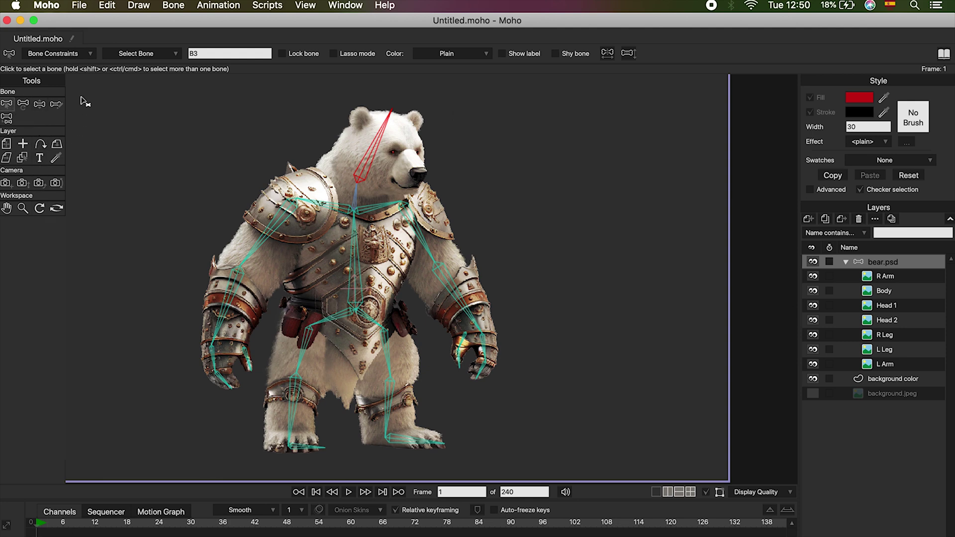
Test-rotate the head and both arm bones at frame 1, then restore the head and return to frame 0.
left_click(24, 105)
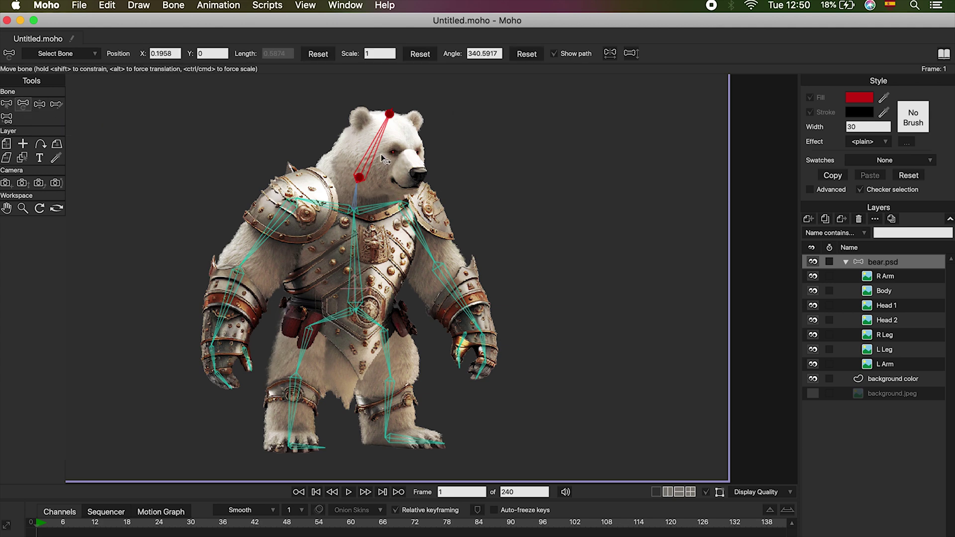
mouse_move(379, 151)
left_mouse_down()
mouse_move(393, 151)
mouse_move(369, 138)
left_mouse_up()
left_click_drag(425, 244, 366, 229)
left_click_drag(295, 201, 264, 234)
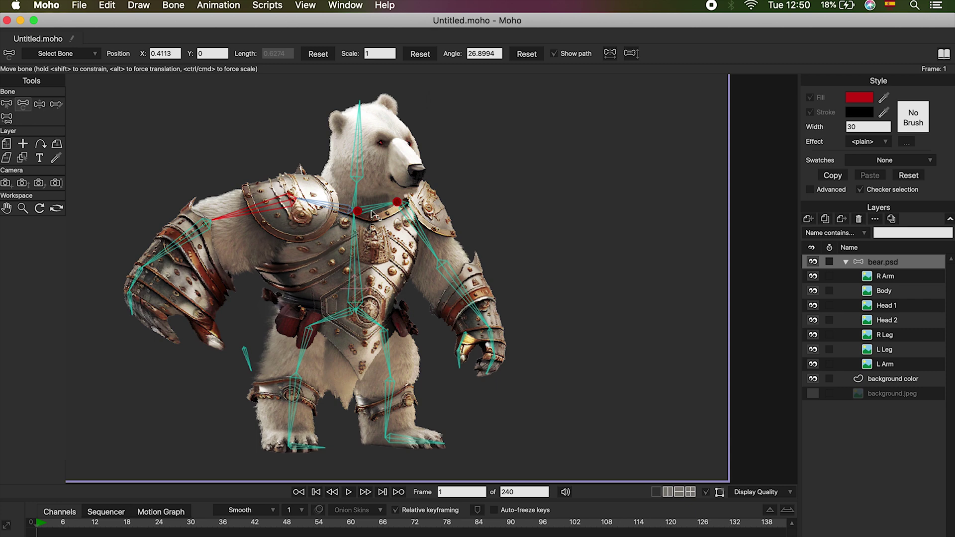
left_click_drag(381, 208, 400, 191)
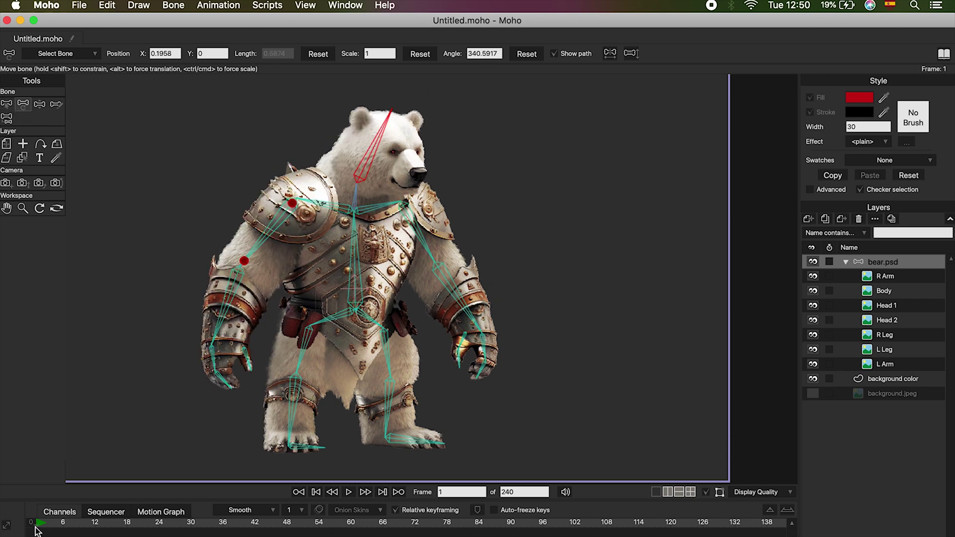
left_click_drag(35, 531, 29, 529)
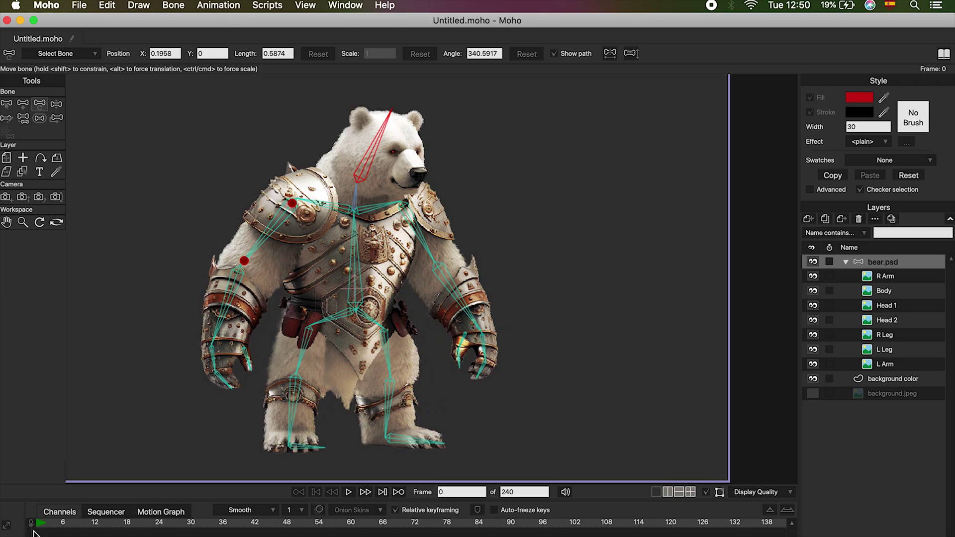
Select the bones and lower their strength to 0.6004.
left_click(7, 103)
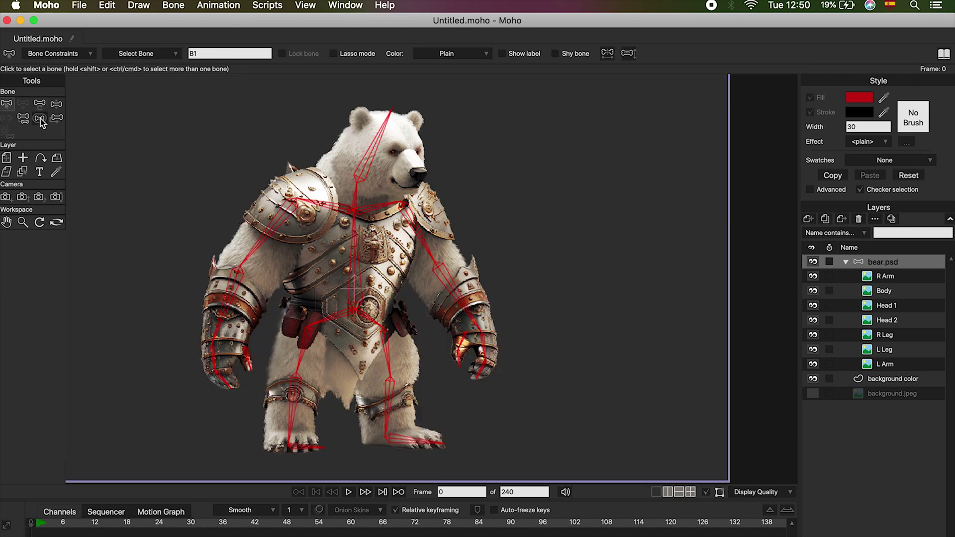
left_click(40, 120)
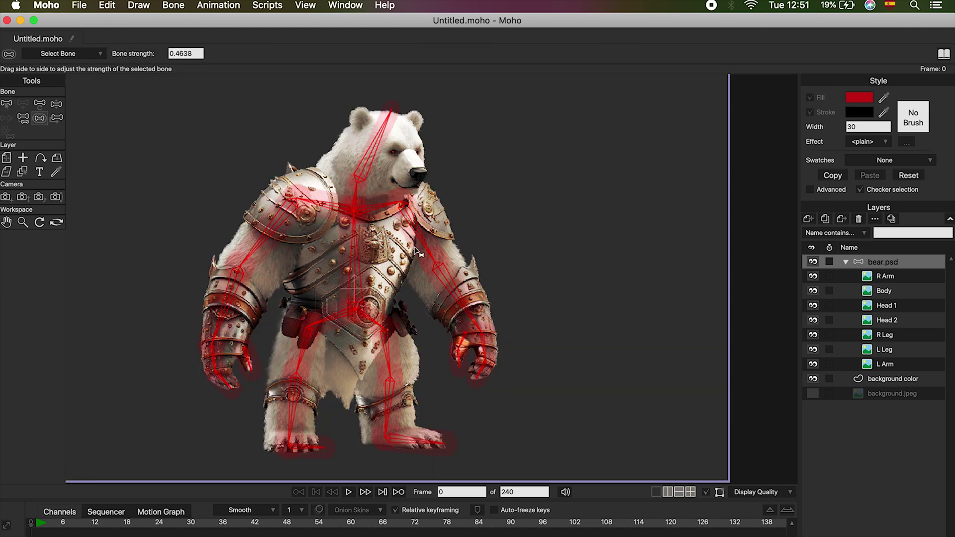
left_click_drag(319, 256, 343, 262)
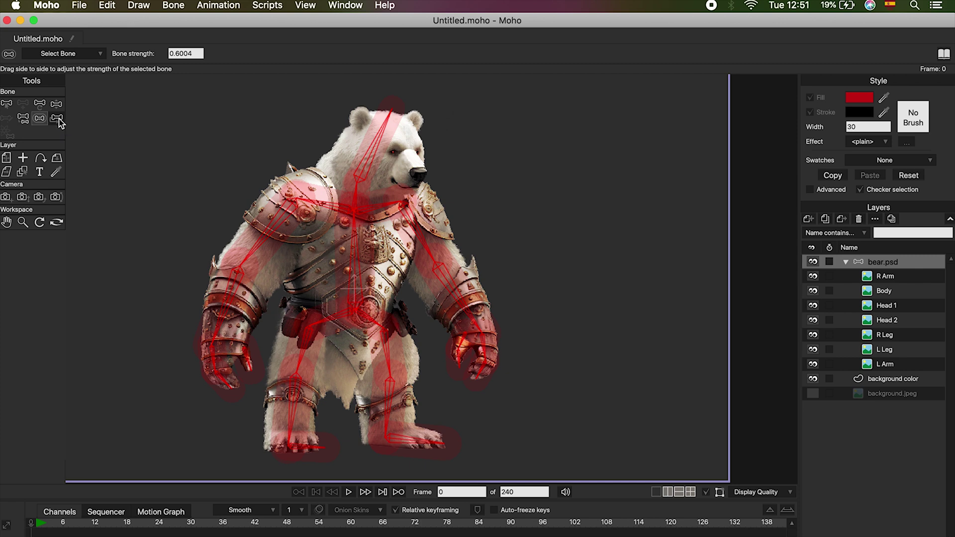
left_click(58, 120)
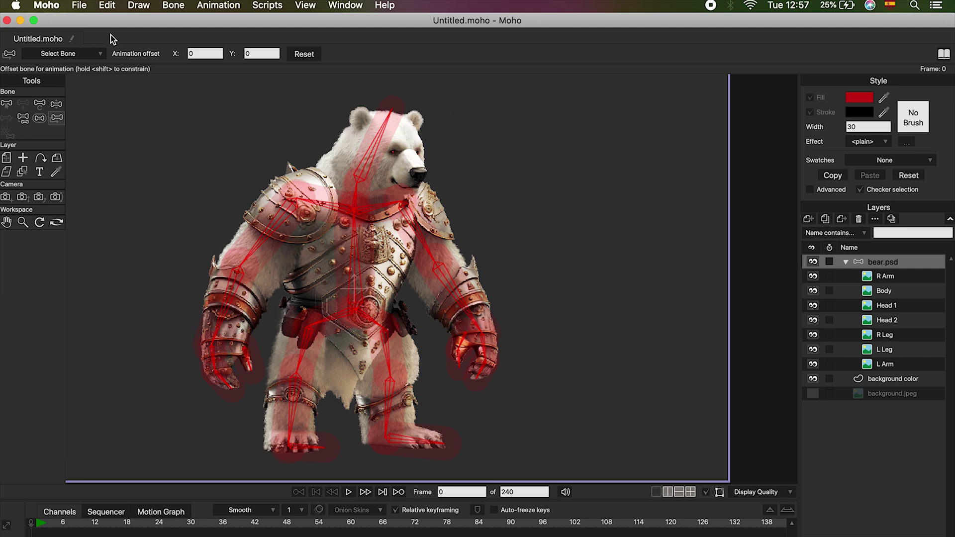
left_click(110, 11)
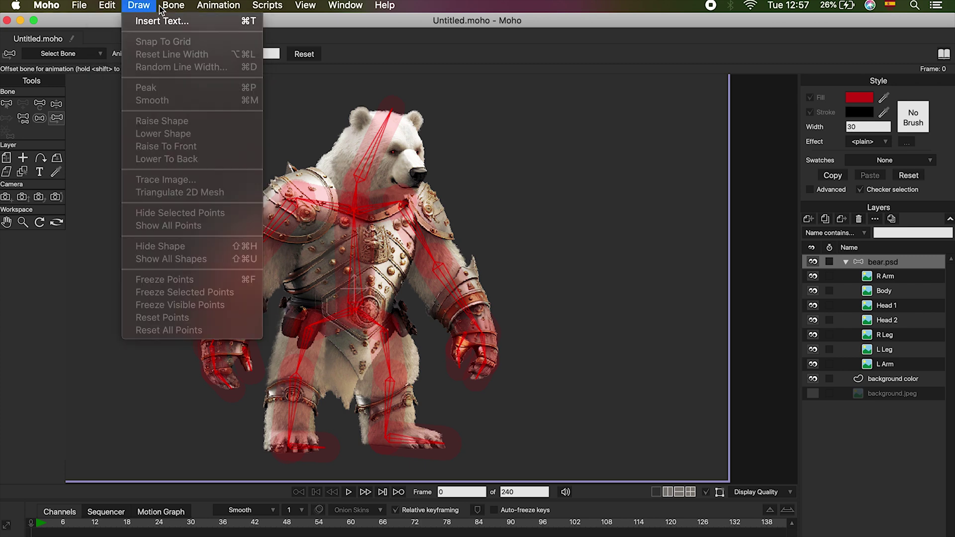
mouse_move(169, 7)
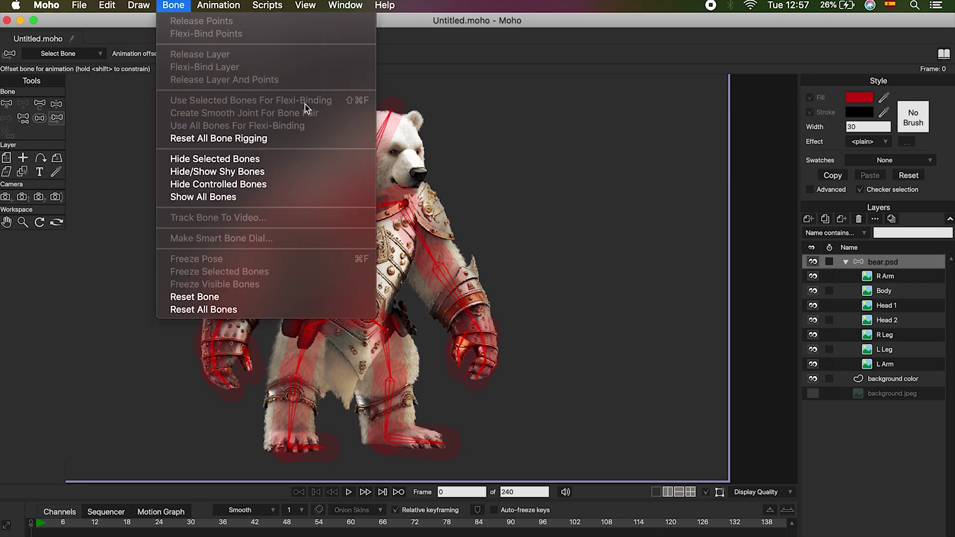
left_click(461, 49)
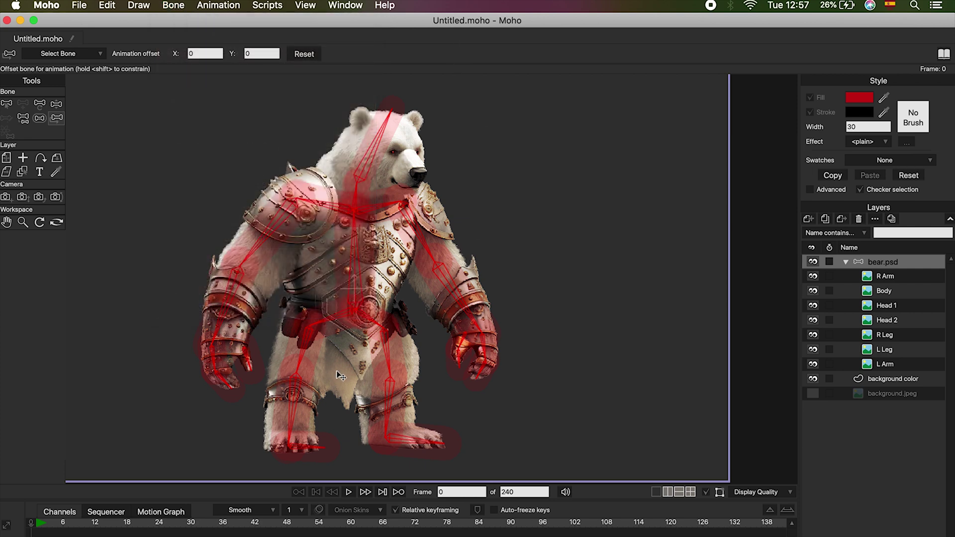
left_click(6, 103)
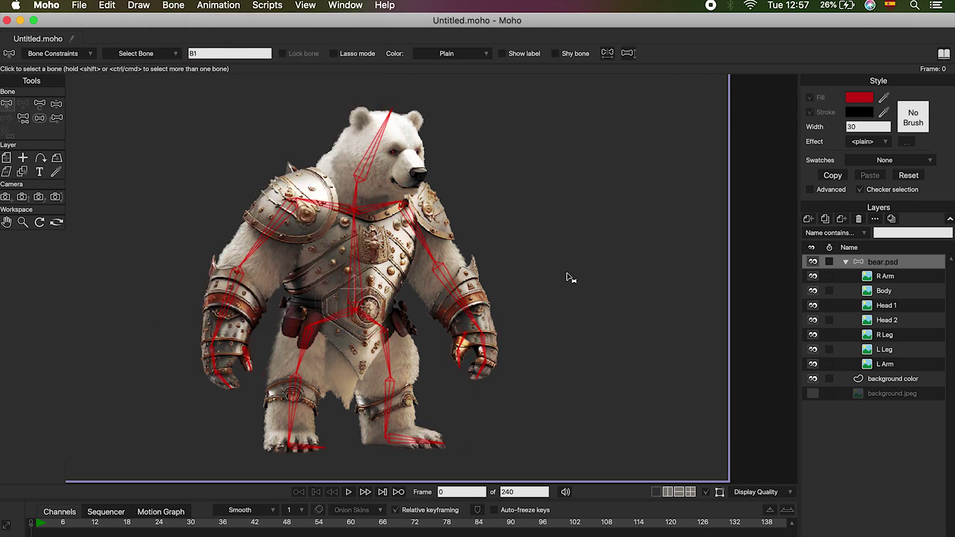
Select bones B1, B2, B3, B4, B5 and B7 in turn to inspect the skeleton.
left_click(502, 186)
left_click(355, 273)
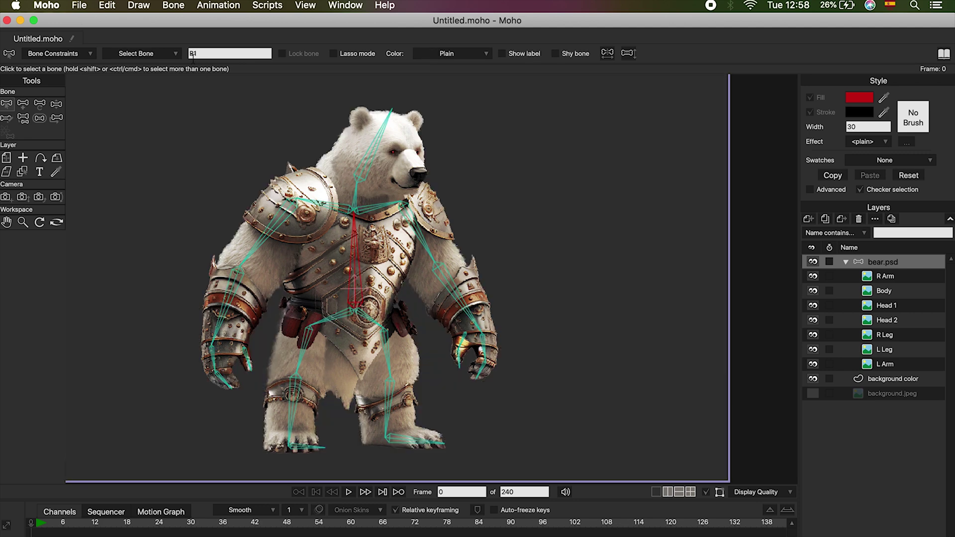
left_click(359, 203)
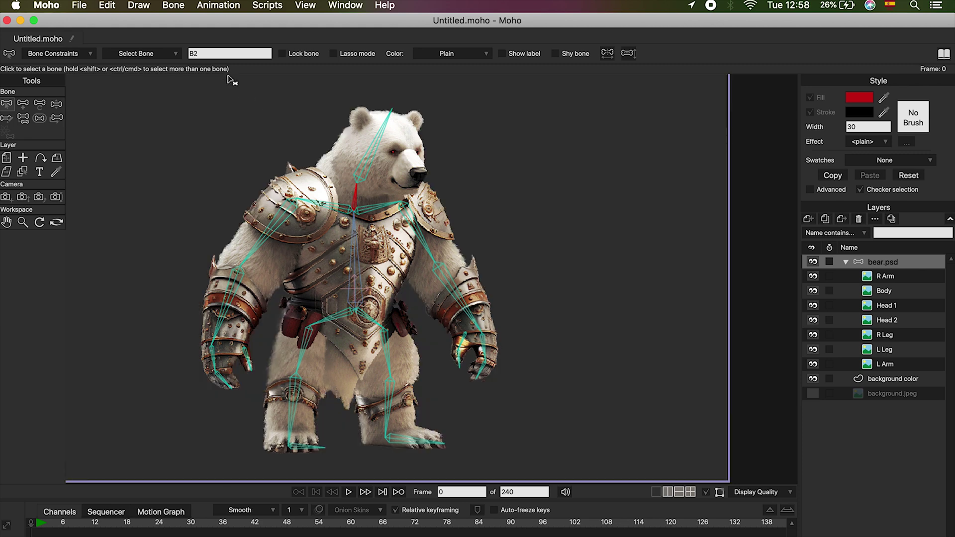
left_click(369, 154)
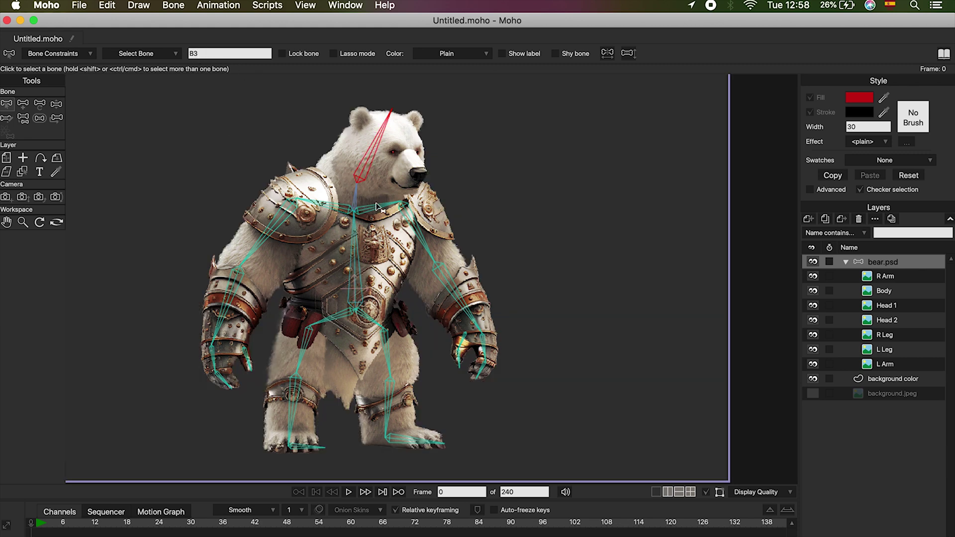
left_click(359, 309)
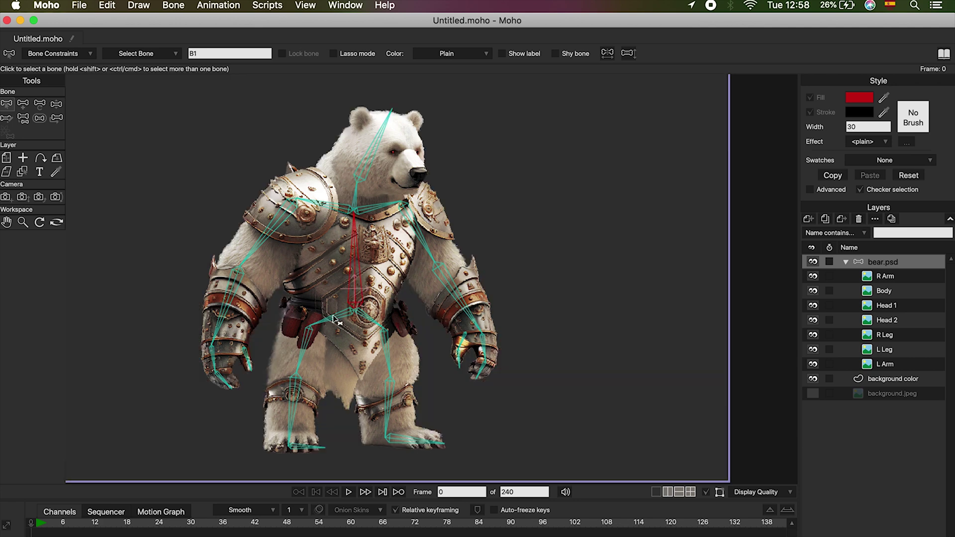
left_click(386, 357)
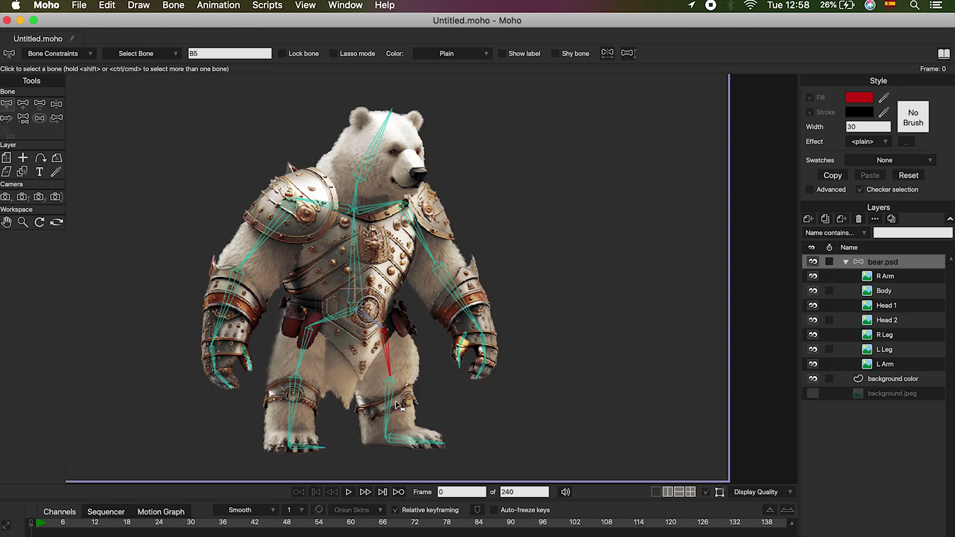
left_click(414, 441)
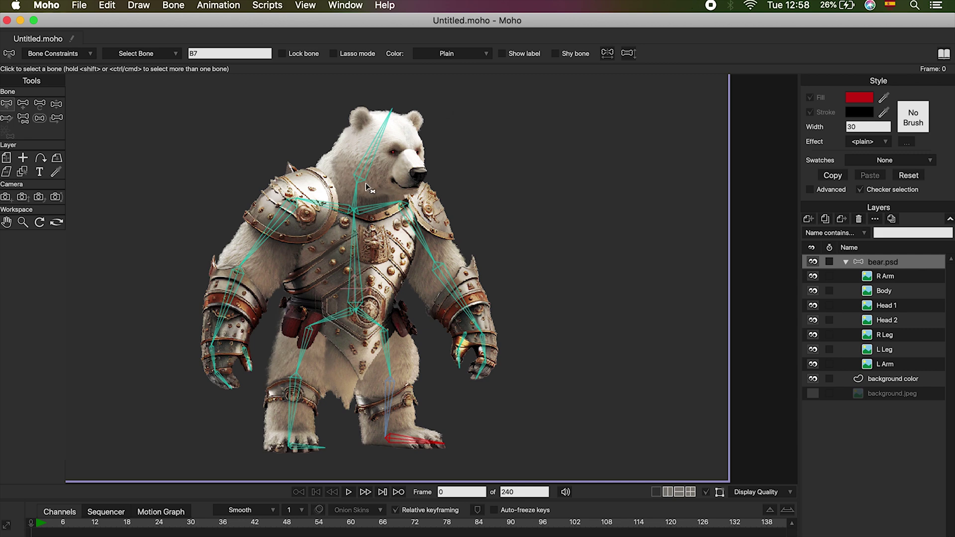
Bind the Head 1 layer to head bone B3 with Flexi-Binding.
left_click(372, 156)
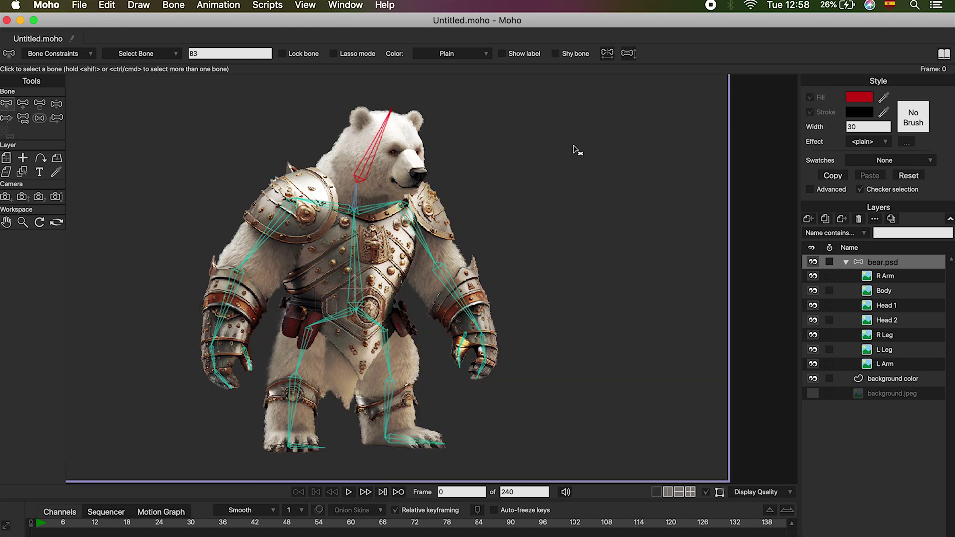
left_click(813, 305)
left_click(813, 306)
left_click(813, 306)
left_click(813, 305)
left_click(895, 305)
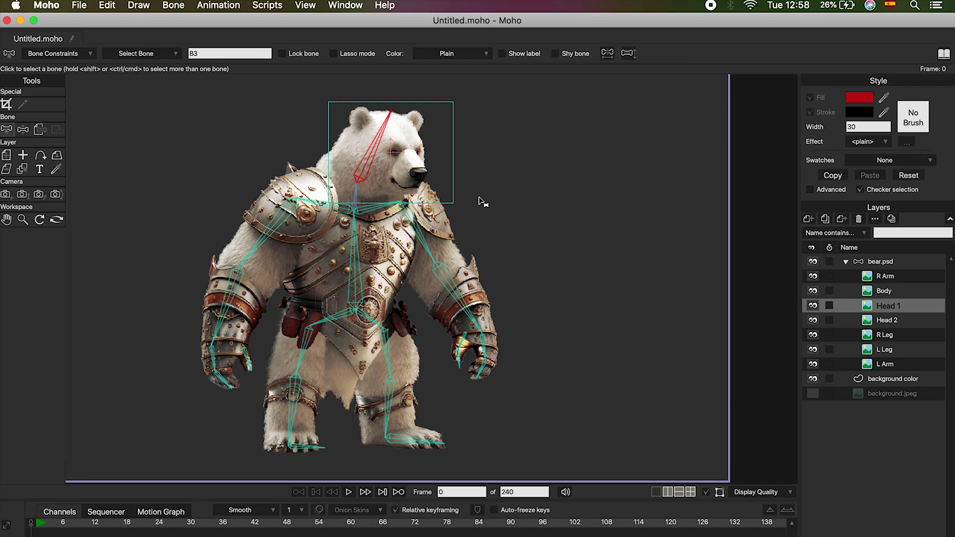
key("super+shift+b")
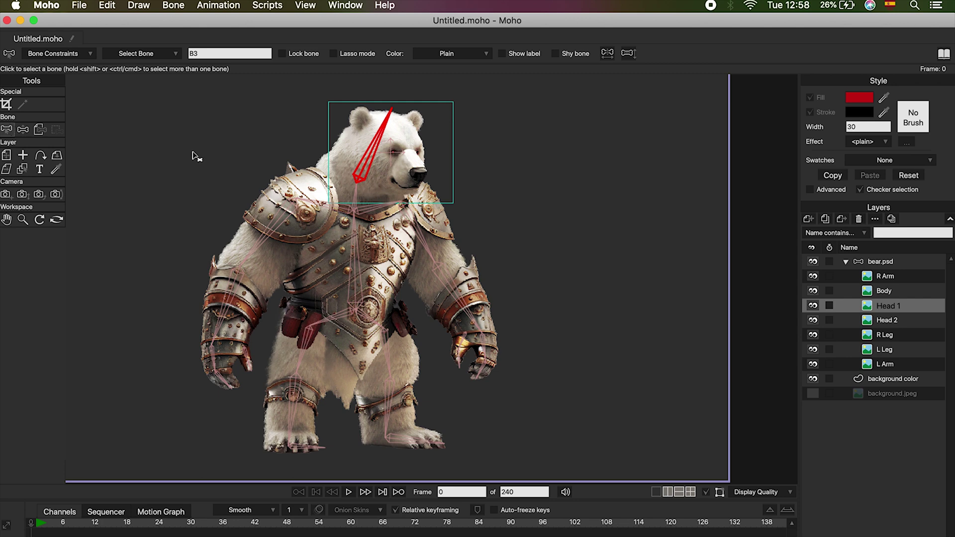
Bind the Head 2 layer to neck bone B2 with Flexi-Binding.
left_click(891, 261)
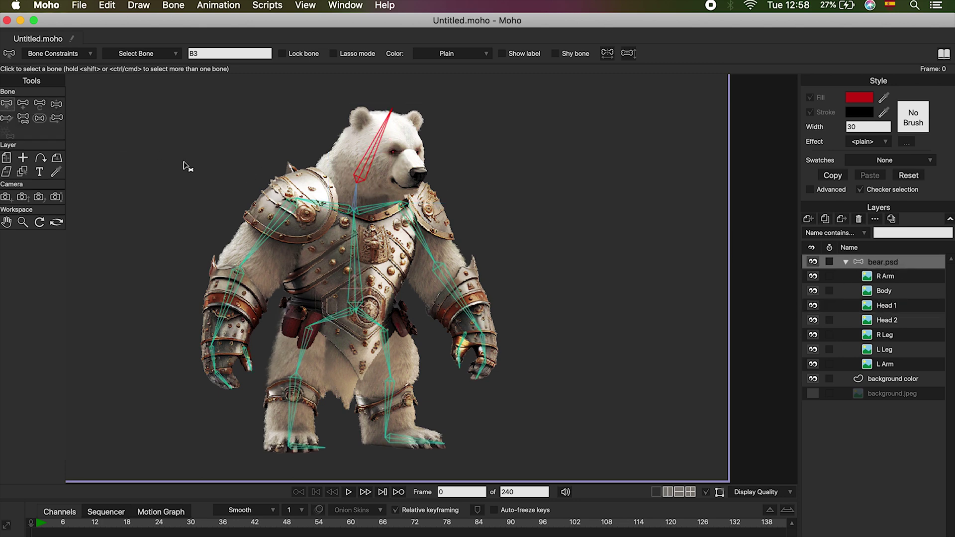
left_click(358, 202)
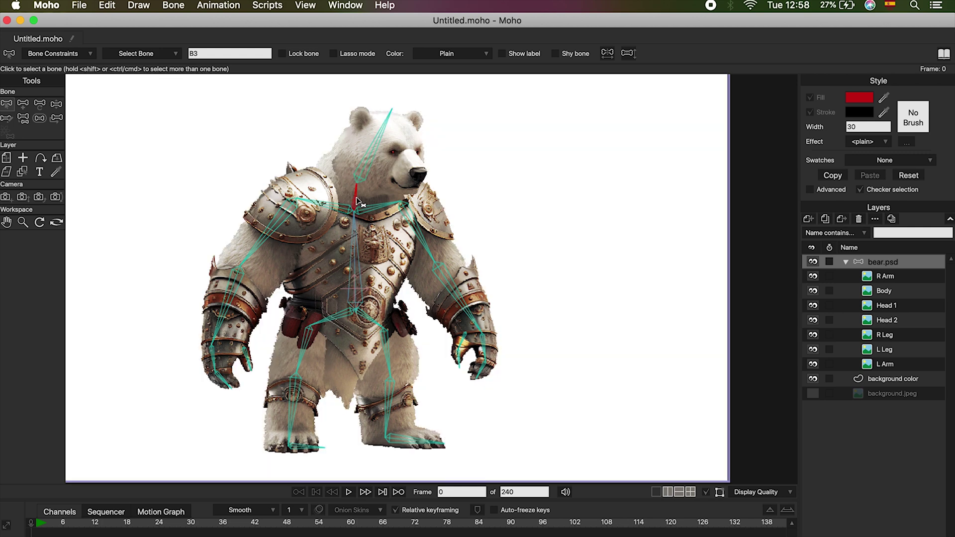
left_click(814, 322)
left_click(814, 322)
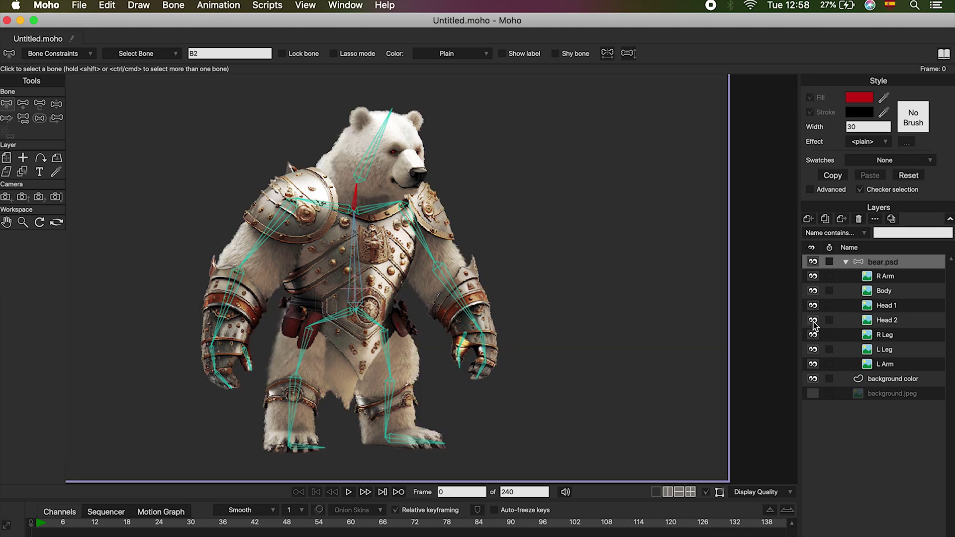
left_click(881, 323)
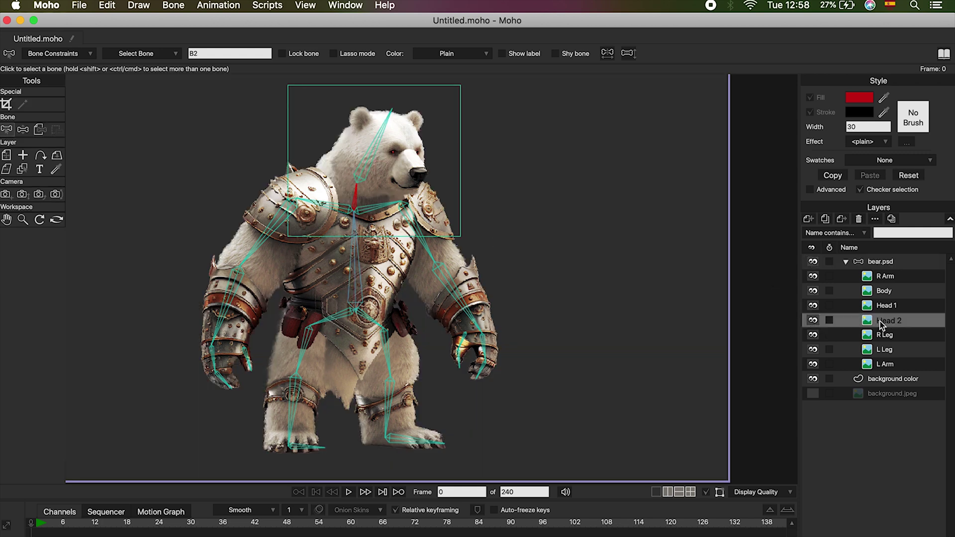
key("super+shift+b")
left_click(911, 262)
left_click(283, 228)
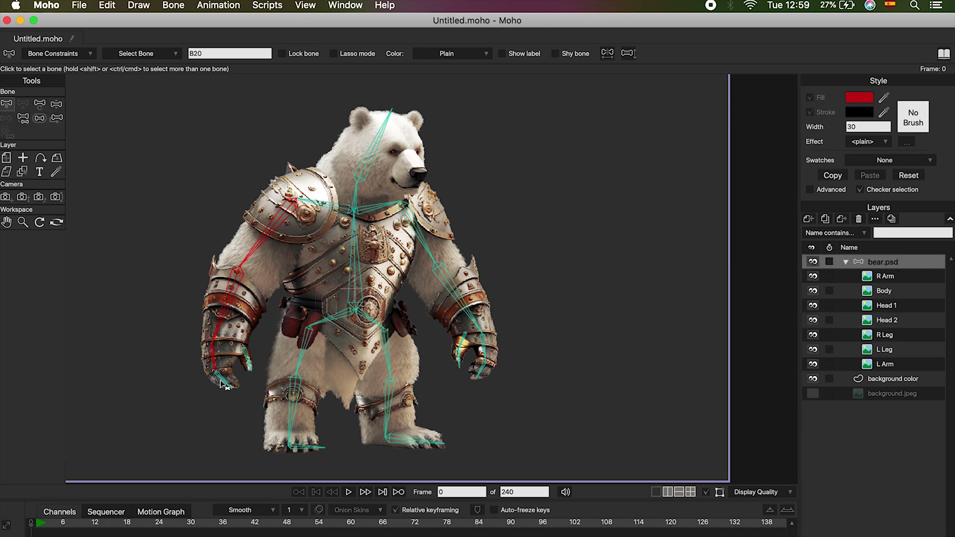
Bind R Arm to the right arm and hand bones, and L Arm to B13, forearm, hand and thumb bones.
left_click(249, 367, "shift")
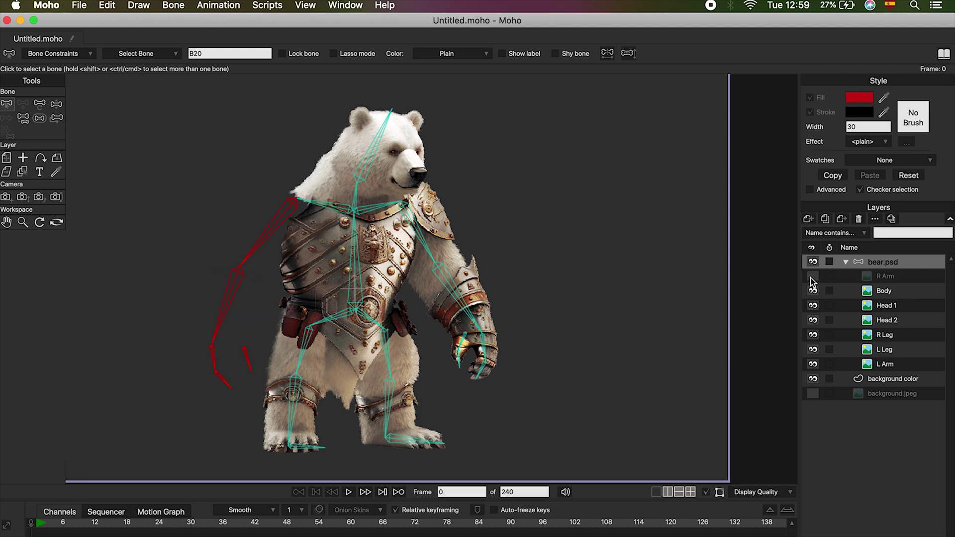
left_click(888, 276)
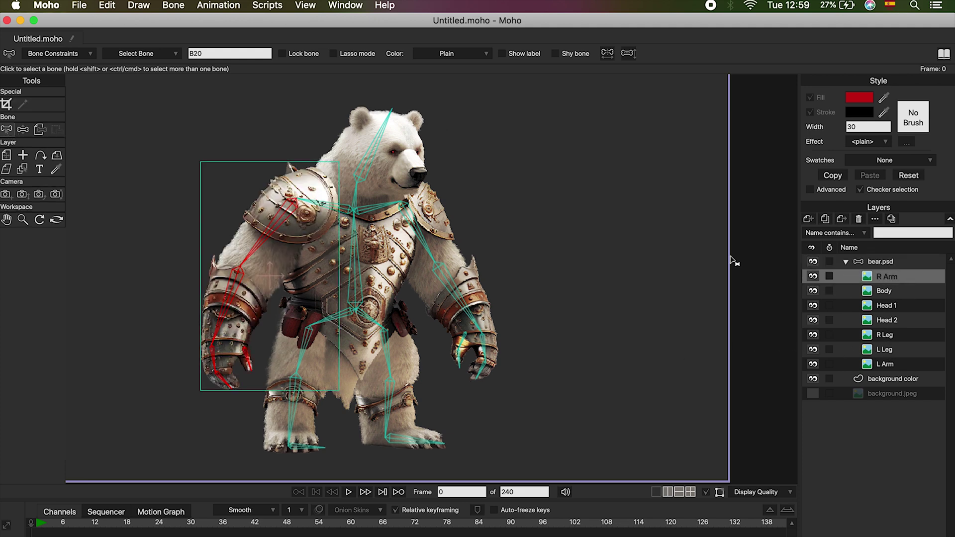
left_click(425, 235)
left_click(455, 292, "shift")
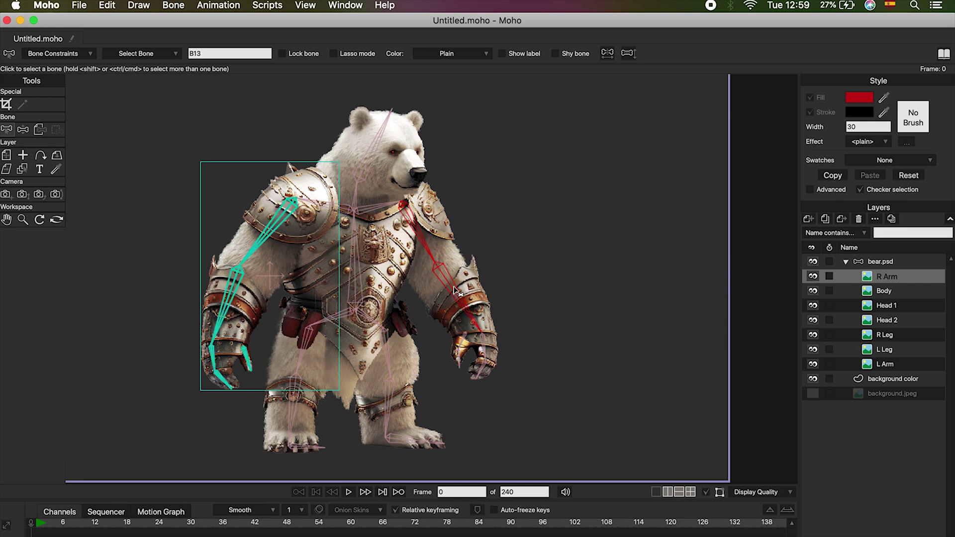
left_click(487, 348, "shift")
left_click(462, 359, "shift")
left_click(893, 365)
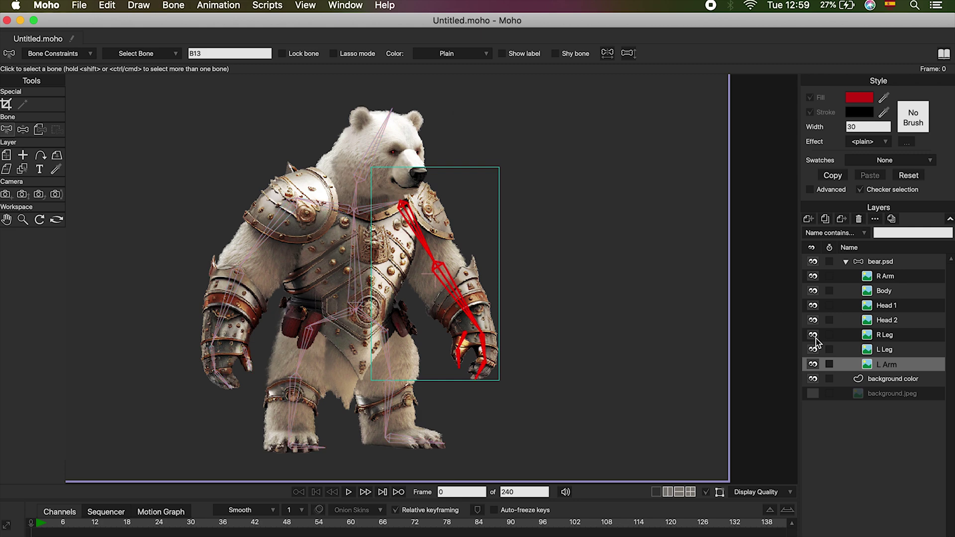
left_click(356, 265)
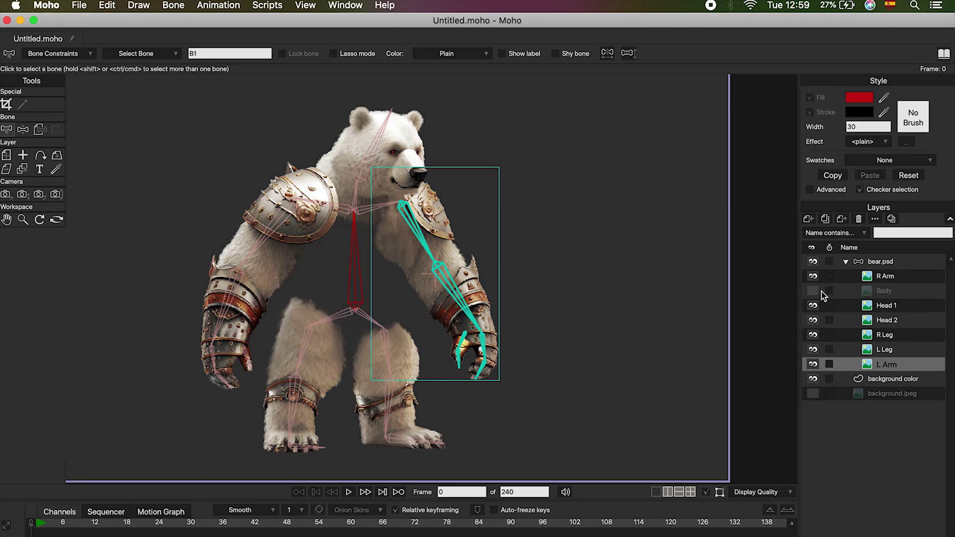
Bind the Body layer to spine bone B1 and both hip bones.
left_click(903, 293)
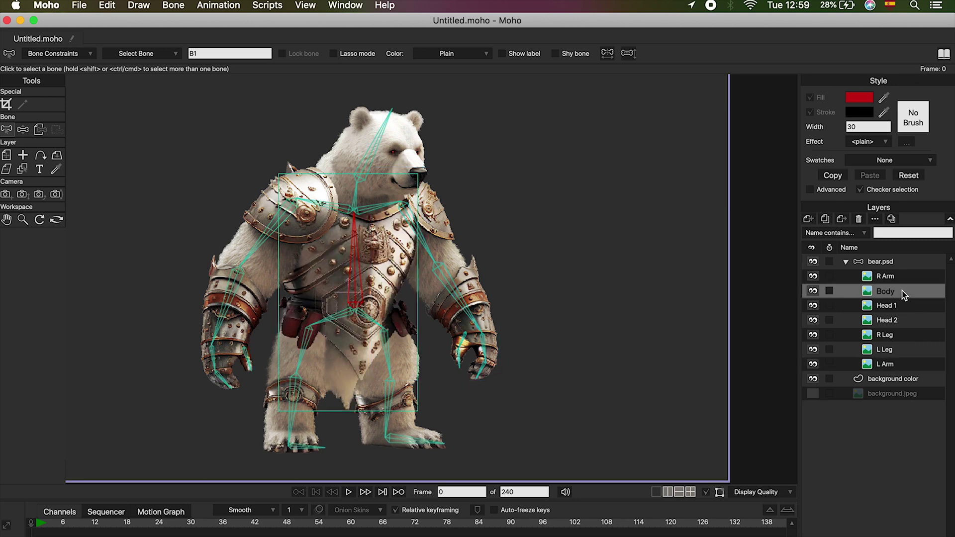
left_click(338, 321)
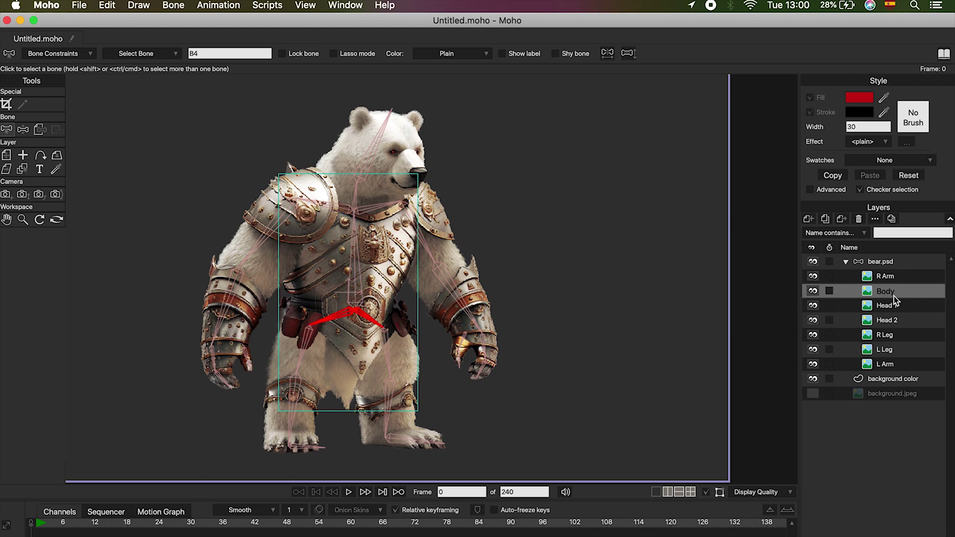
left_click(356, 316)
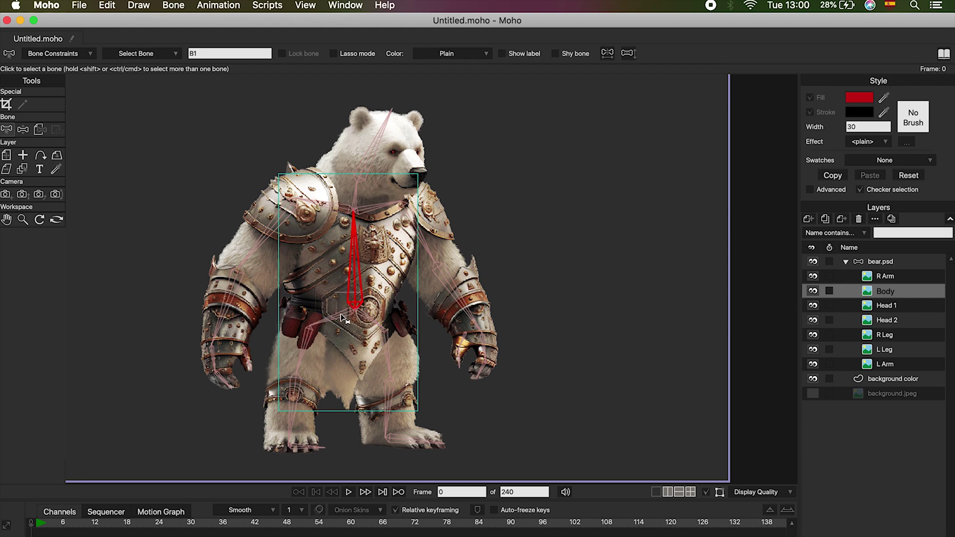
left_click(351, 312, "shift")
left_click(369, 318, "shift")
Bind the R Leg and L Leg layers to their thigh, lower leg and foot bones.
left_click(310, 349)
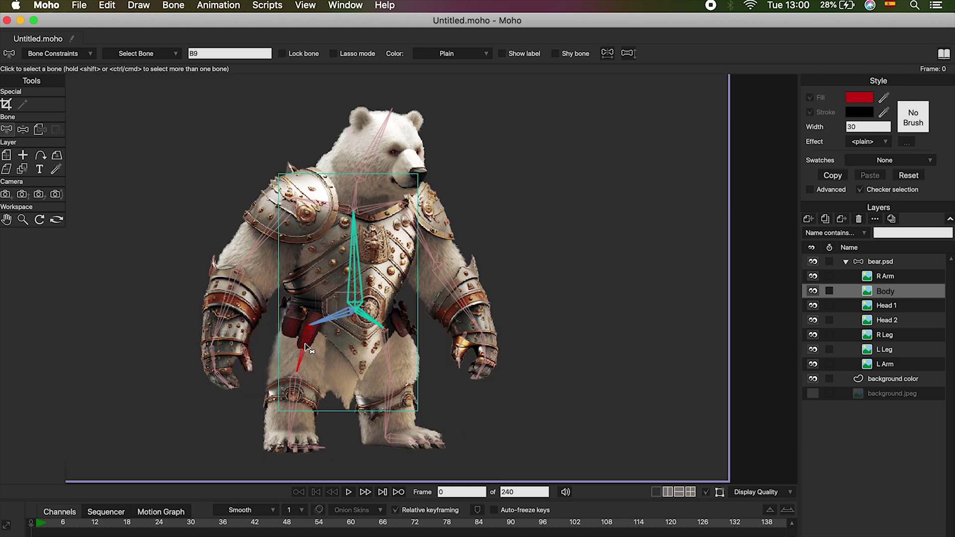
left_click(300, 397, "shift")
left_click(303, 450, "shift")
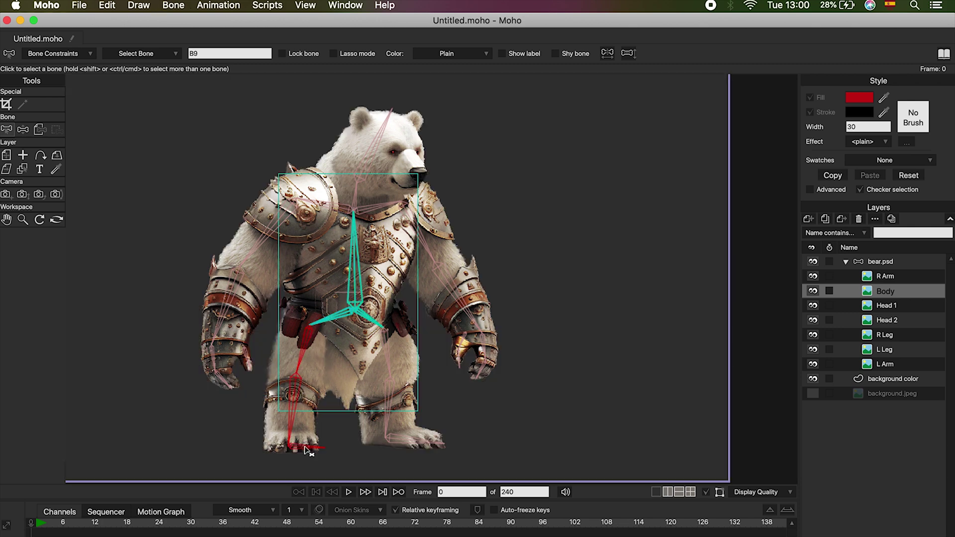
left_click(888, 337)
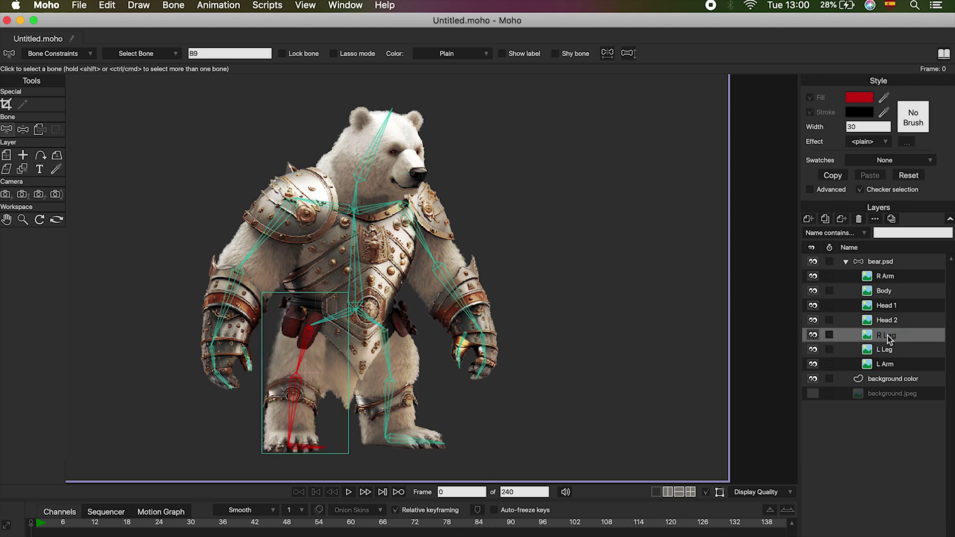
left_click(387, 345)
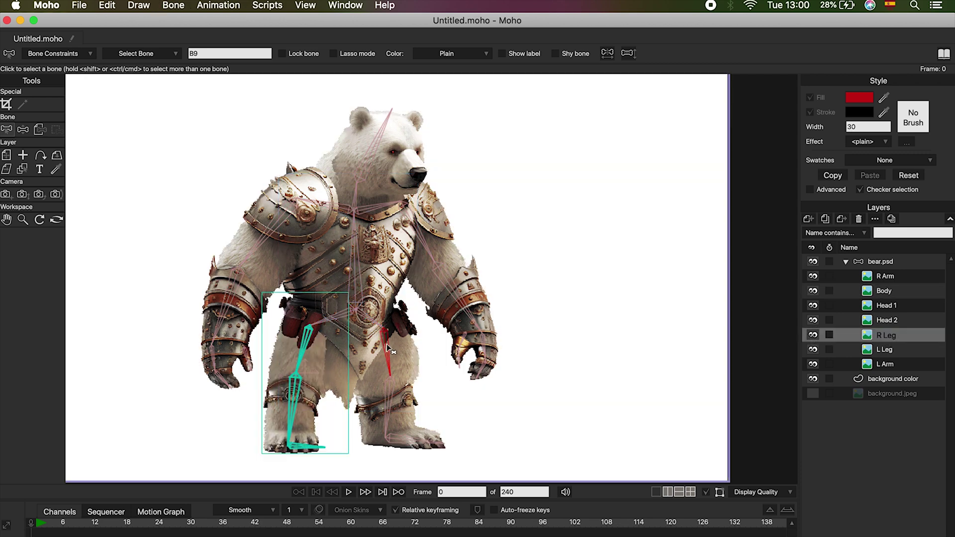
left_click(390, 397, "shift")
left_click(405, 437, "shift")
left_click(890, 351)
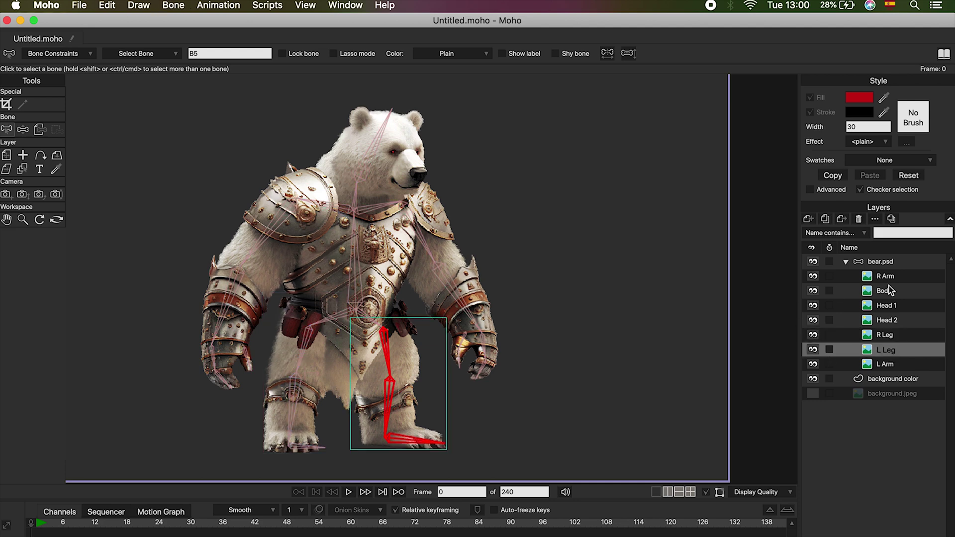
On the bear.psd bone layer at frame 1, turn the bear's head bone upright.
left_click(905, 262)
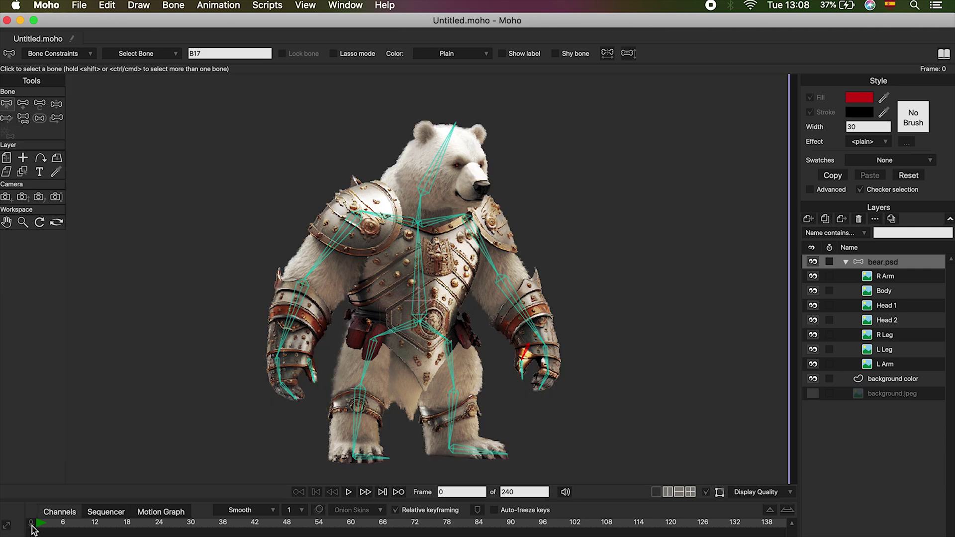
left_click(36, 529)
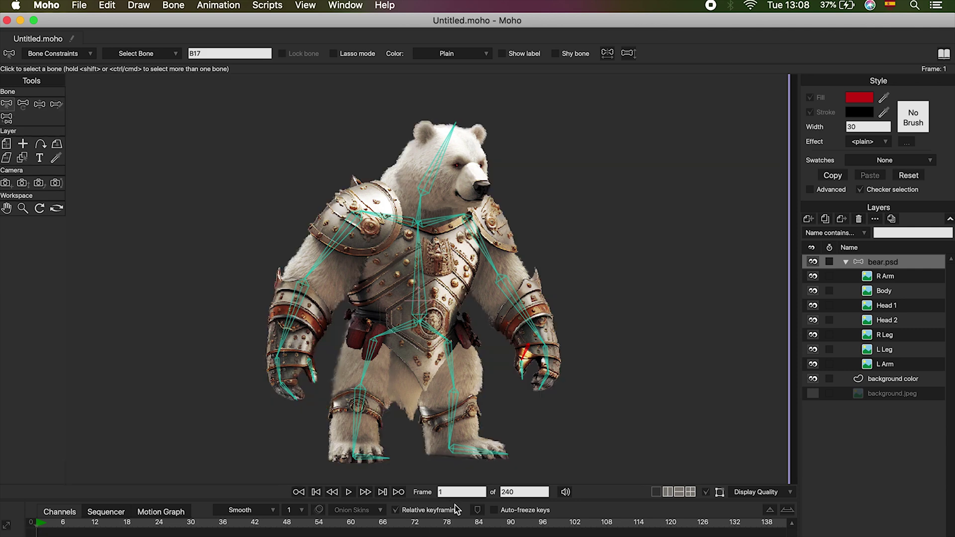
left_click(442, 492)
left_click(40, 106)
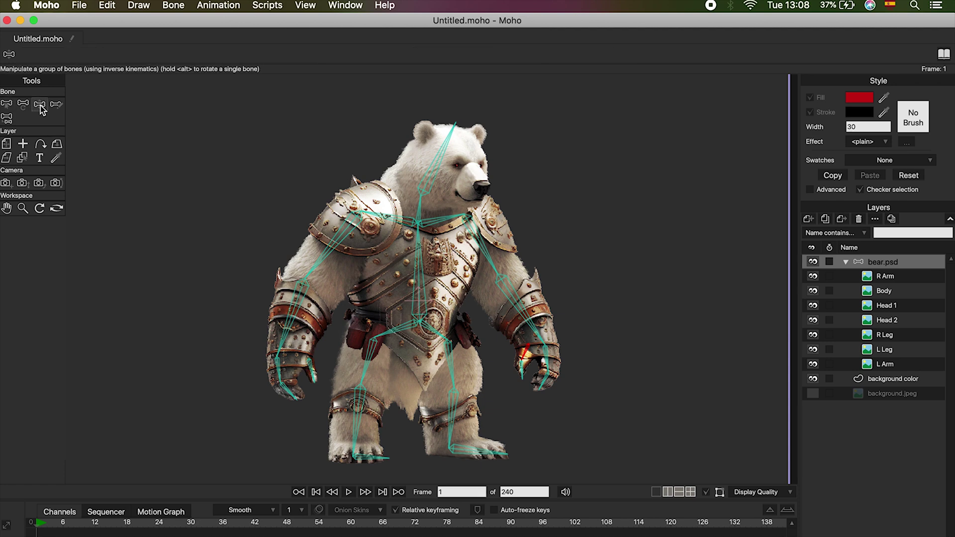
left_click_drag(437, 159, 398, 142)
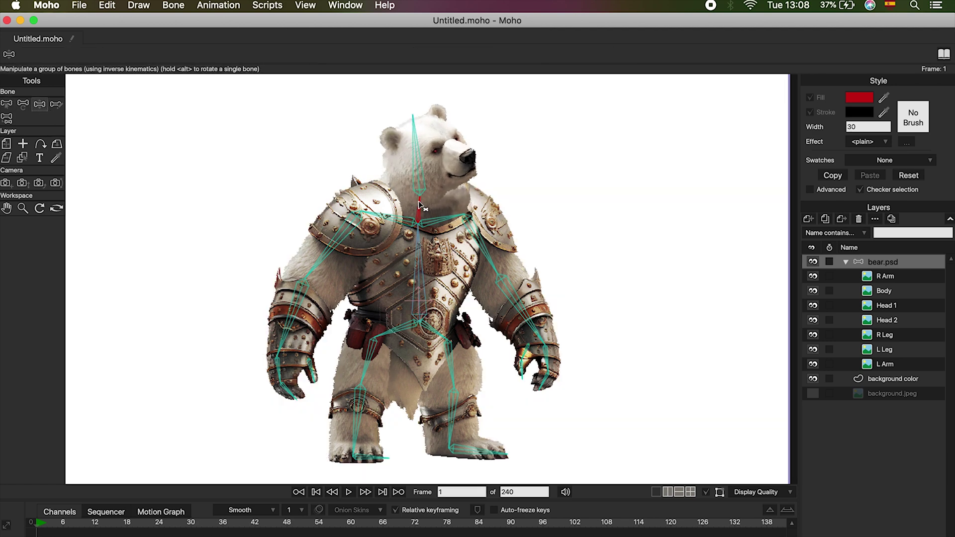
left_click_drag(425, 201, 440, 160)
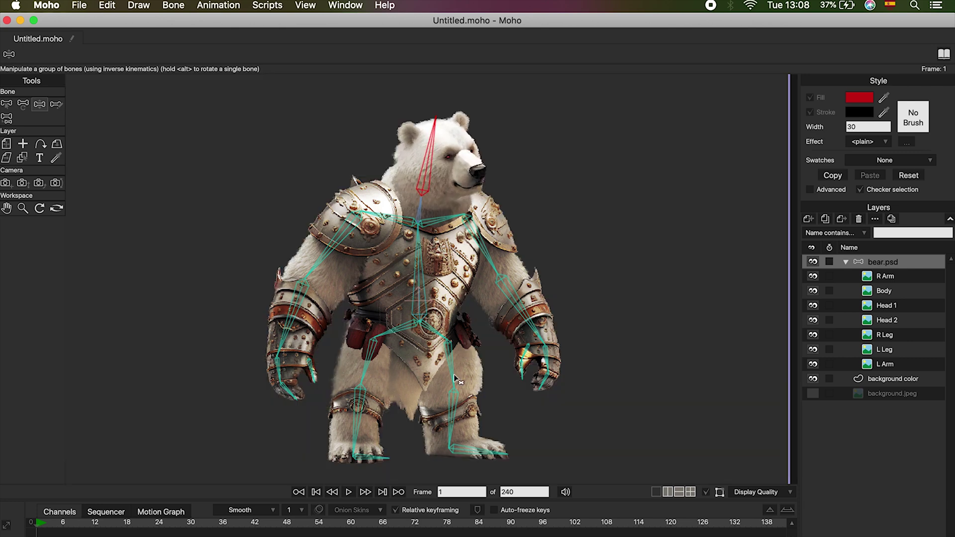
Swing both legs and both arms outward to test the bound artwork.
left_click_drag(365, 419, 346, 402)
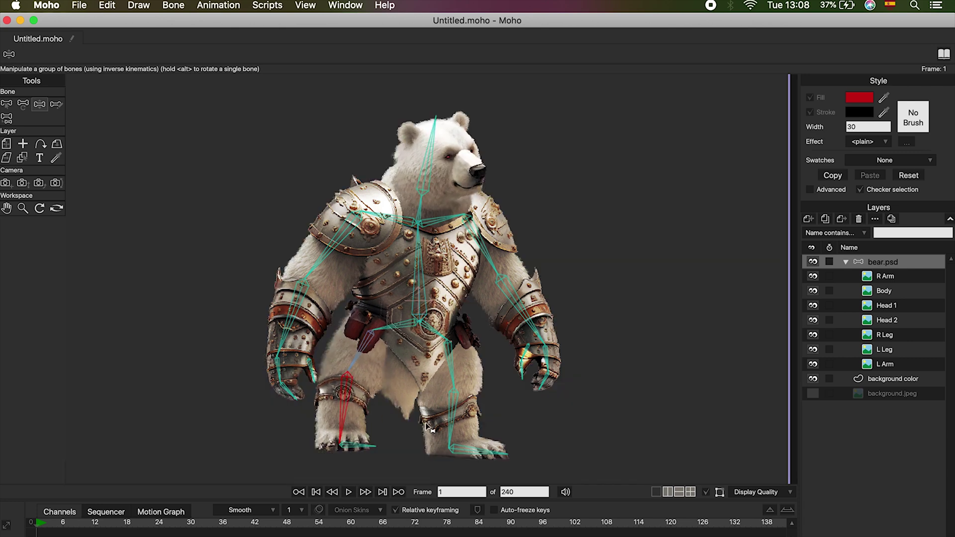
left_click_drag(454, 426, 473, 437)
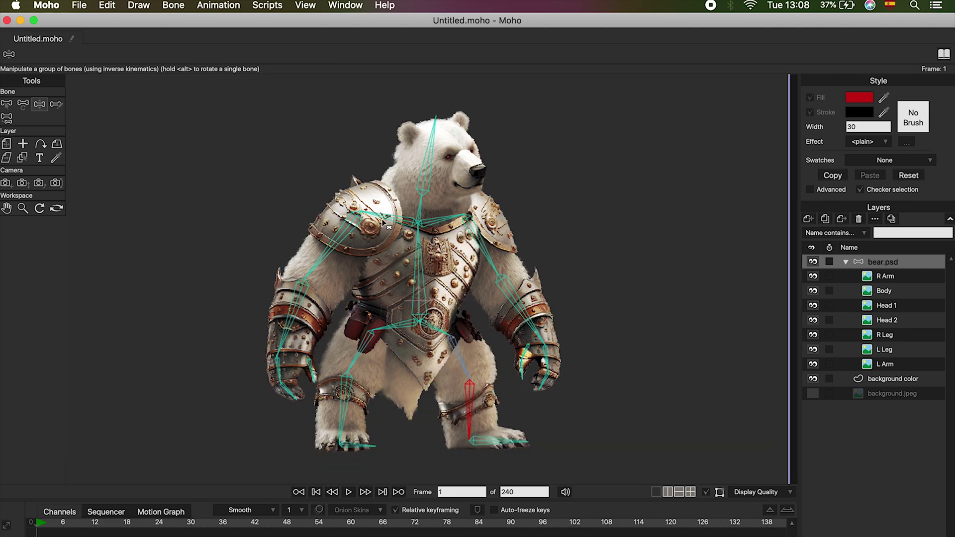
mouse_move(387, 219)
left_mouse_down()
mouse_move(380, 195)
mouse_move(387, 211)
left_mouse_up()
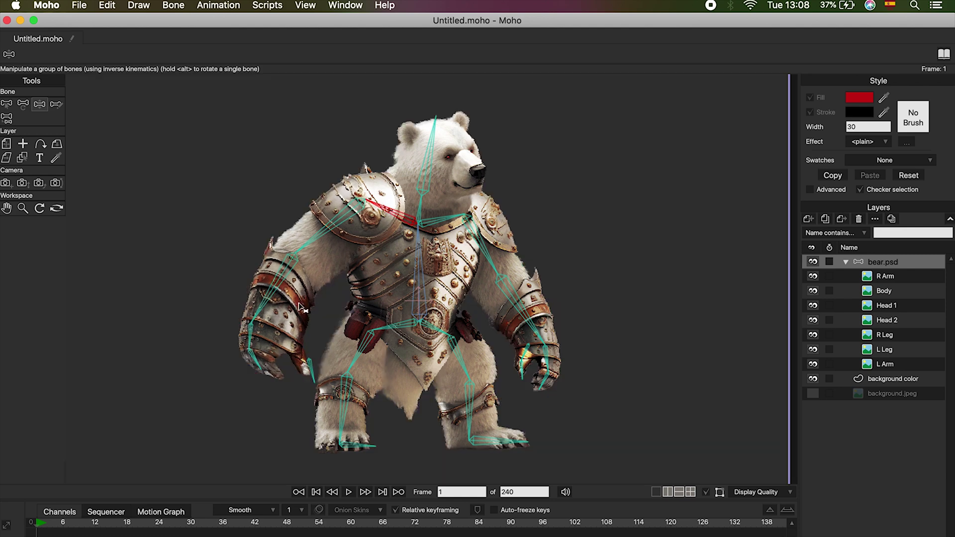
left_click_drag(272, 311, 220, 285)
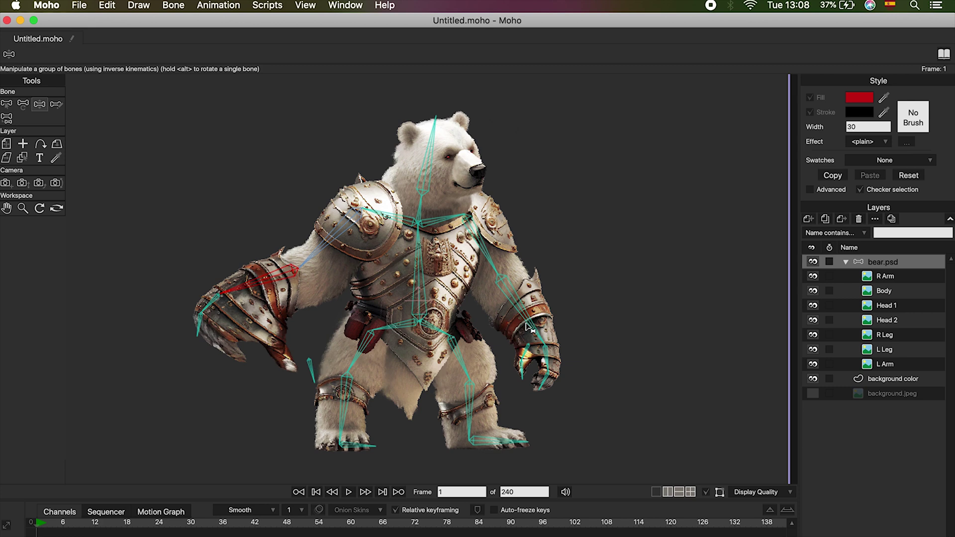
left_click_drag(529, 327, 577, 291)
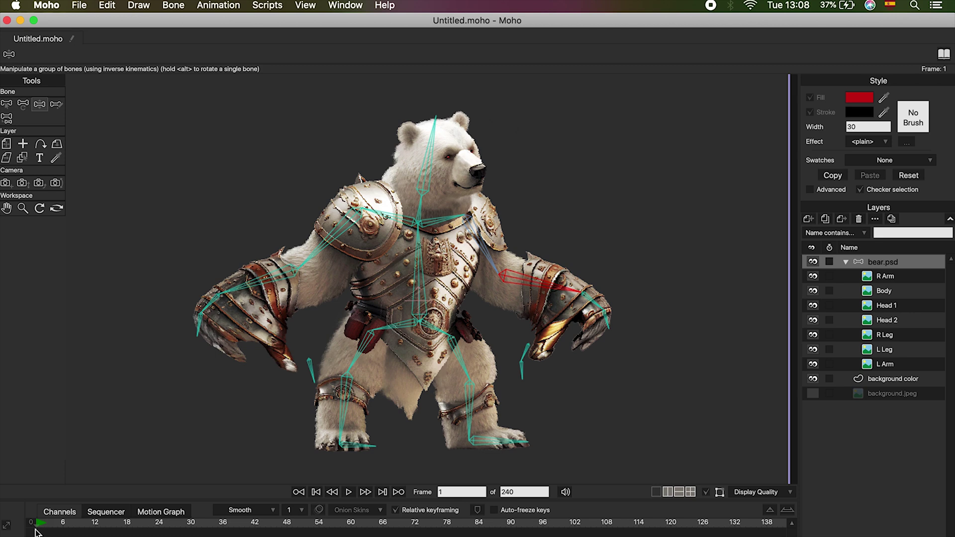
Back at frame 0, reparent the left hand bone and select hand bone B17 for reparenting.
left_click_drag(36, 528, 31, 528)
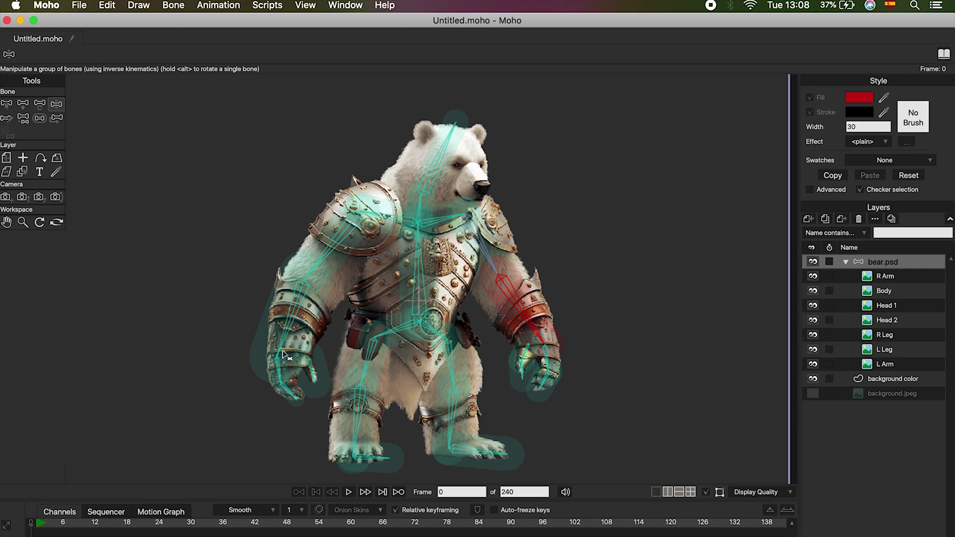
left_click(6, 103)
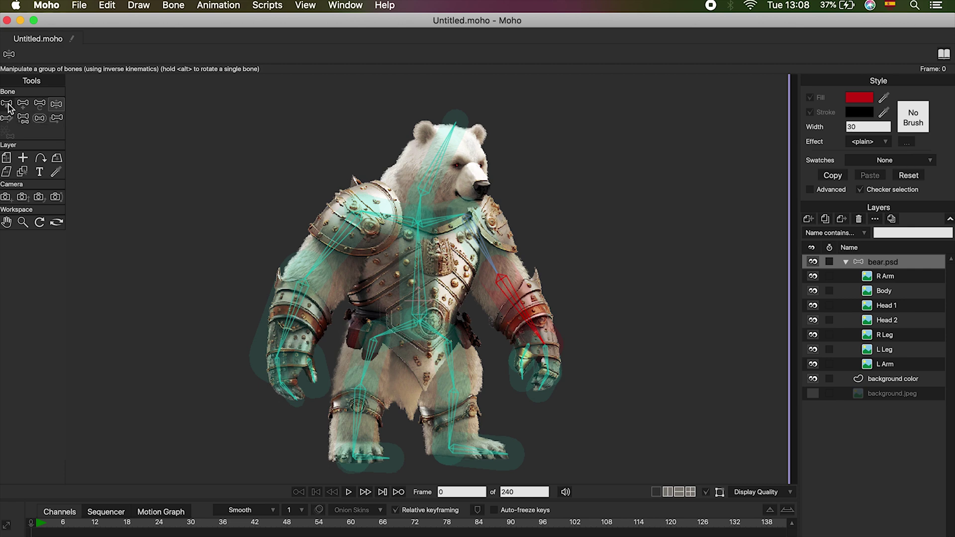
left_click(310, 367)
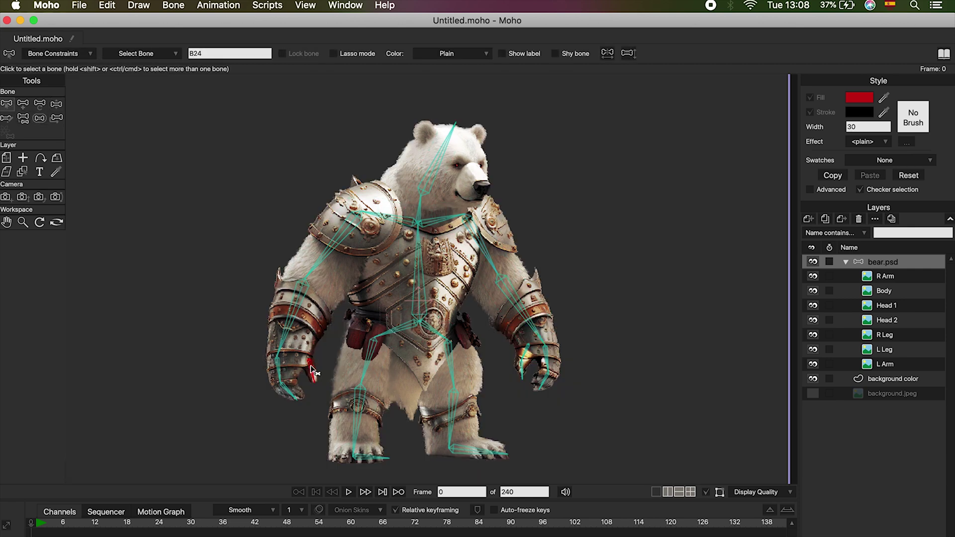
left_click(24, 121)
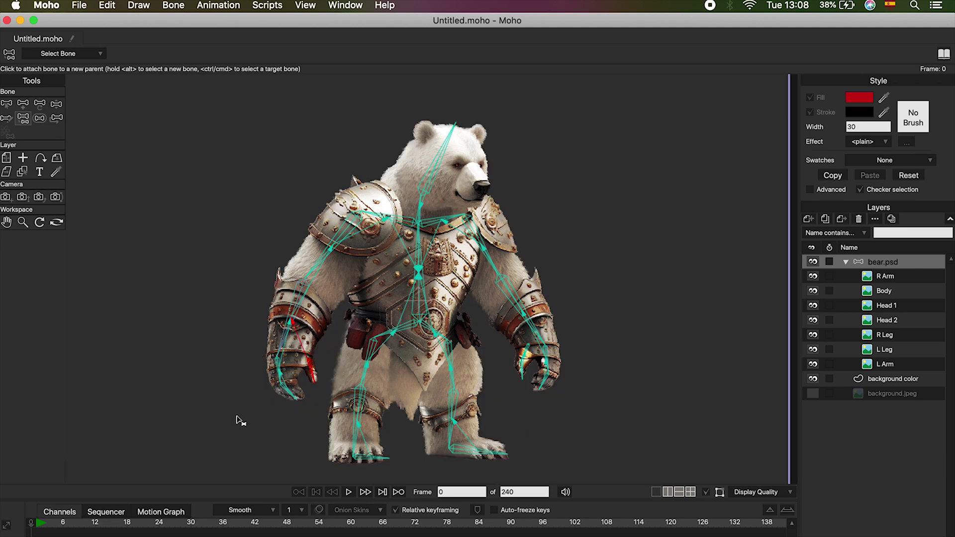
left_click(279, 370)
left_click(7, 103)
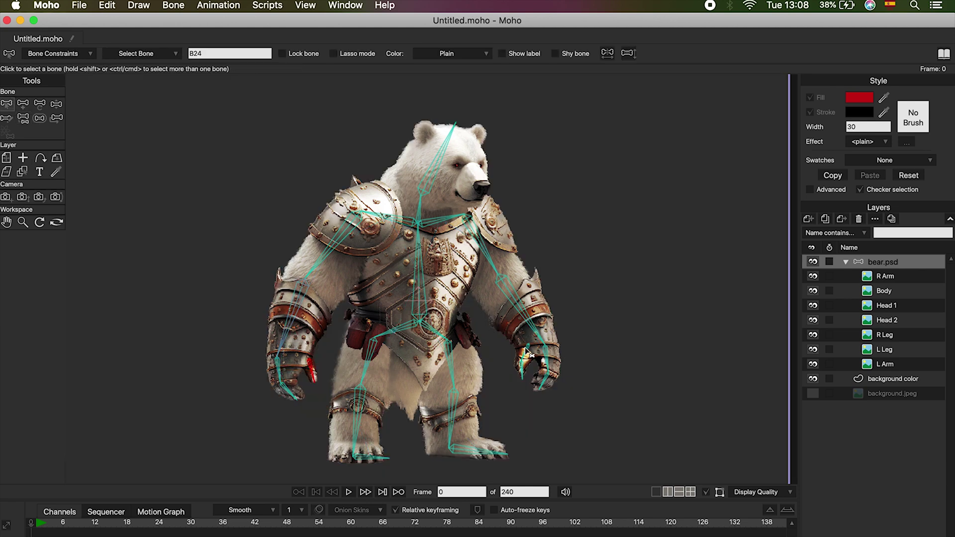
left_click(526, 351)
left_click(25, 119)
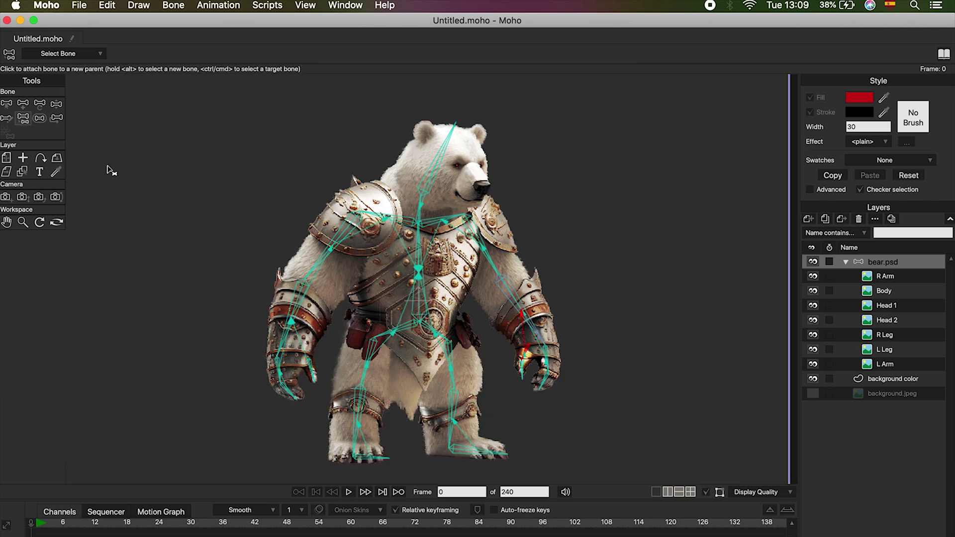
At frame 1, swing both arms and lower legs outward and tilt the head left.
key("super+Right")
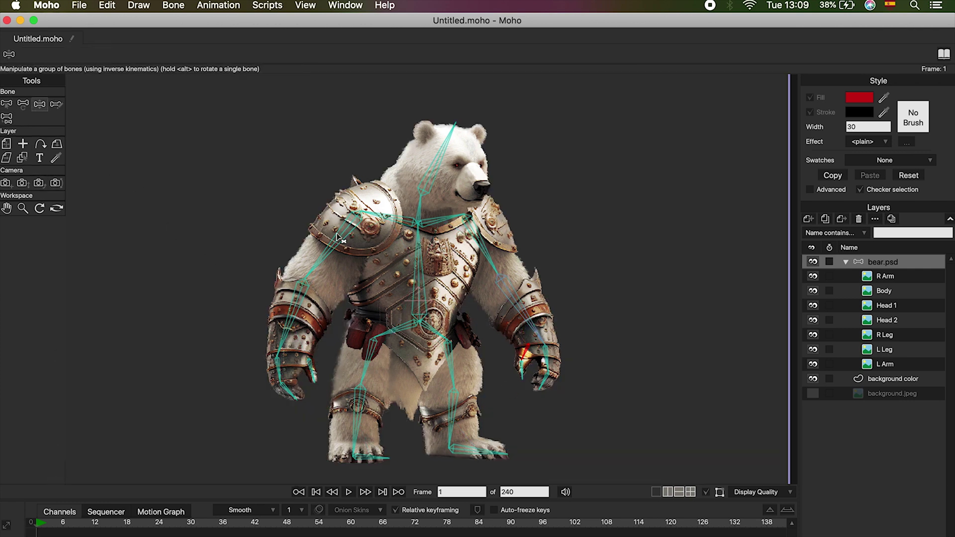
left_click_drag(337, 238, 328, 223)
left_click_drag(513, 291, 538, 299)
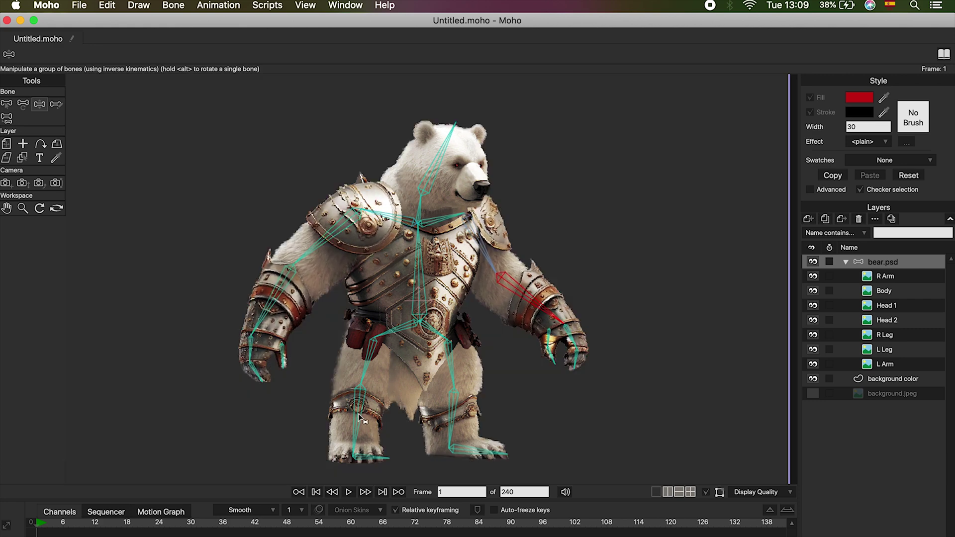
left_click_drag(364, 421, 347, 426)
left_click_drag(450, 423, 465, 404)
left_click_drag(441, 161, 436, 159)
Adjust and raise the arms, then reset to the rest pose at frame 0.
left_click_drag(322, 248, 330, 299)
left_click_drag(384, 219, 376, 225)
left_click_drag(446, 220, 447, 224)
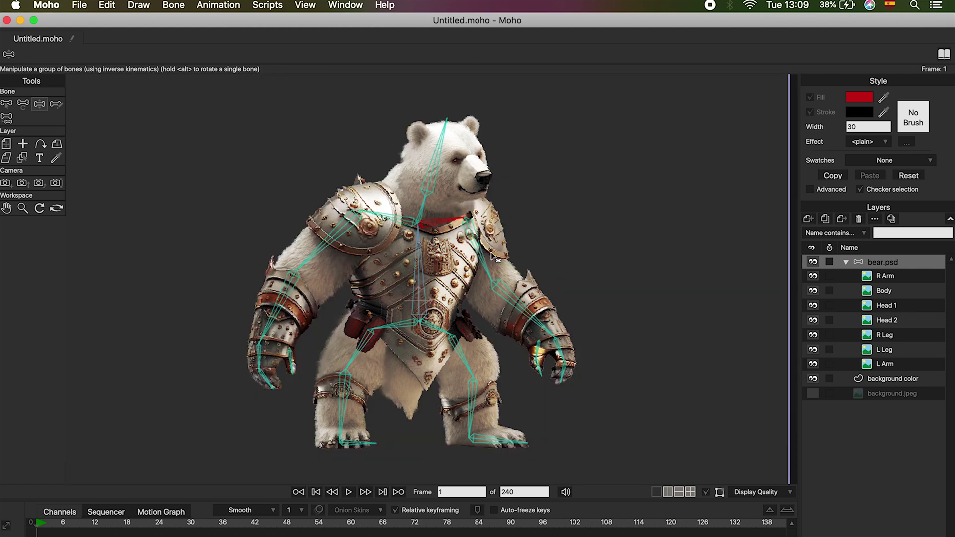
left_click_drag(491, 254, 506, 243)
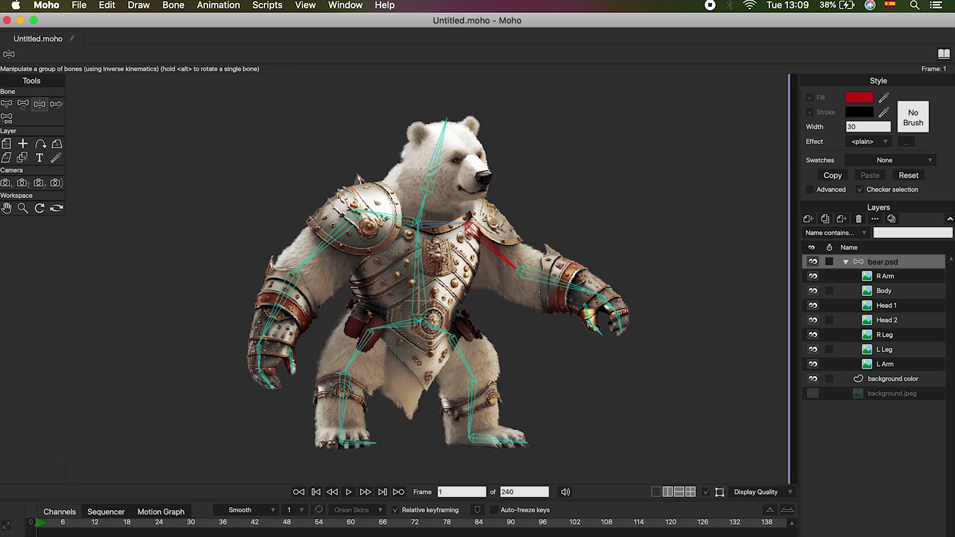
left_click(34, 532)
left_click_drag(34, 531, 33, 532)
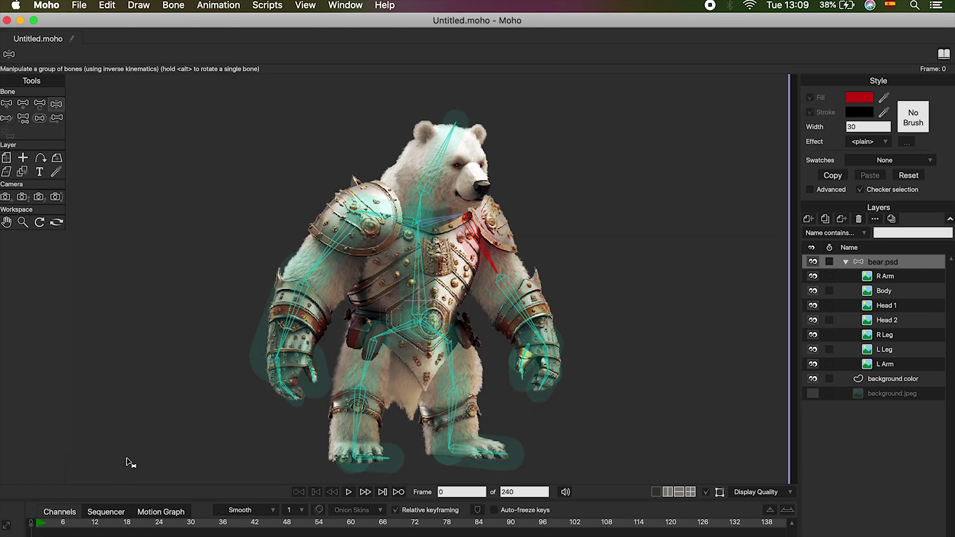
Draw a new control bone to the left of the bear.
left_click(22, 105)
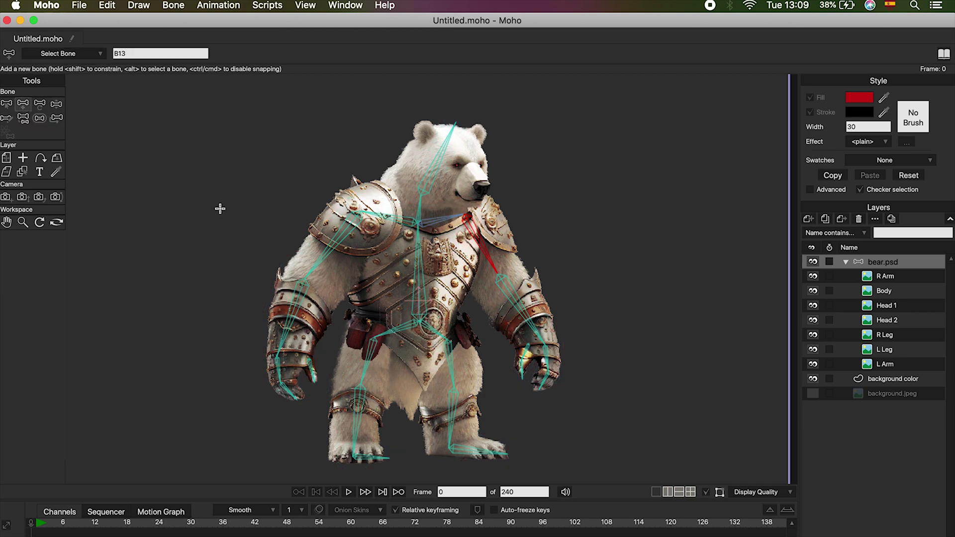
left_click_drag(222, 208, 144, 210)
left_click(25, 119)
left_click(25, 119)
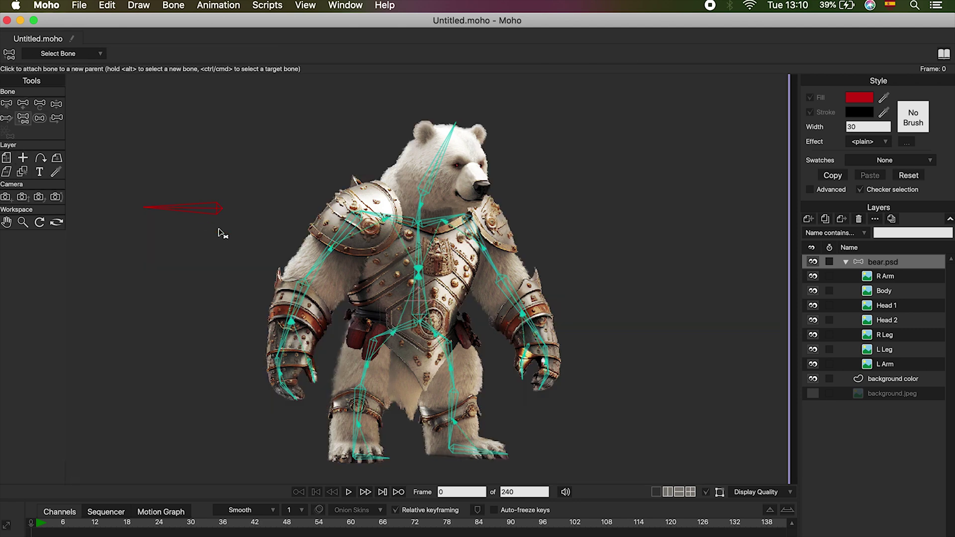
Set the new bone's strength, trying 10 and 2 before settling on 0.
left_click(39, 118)
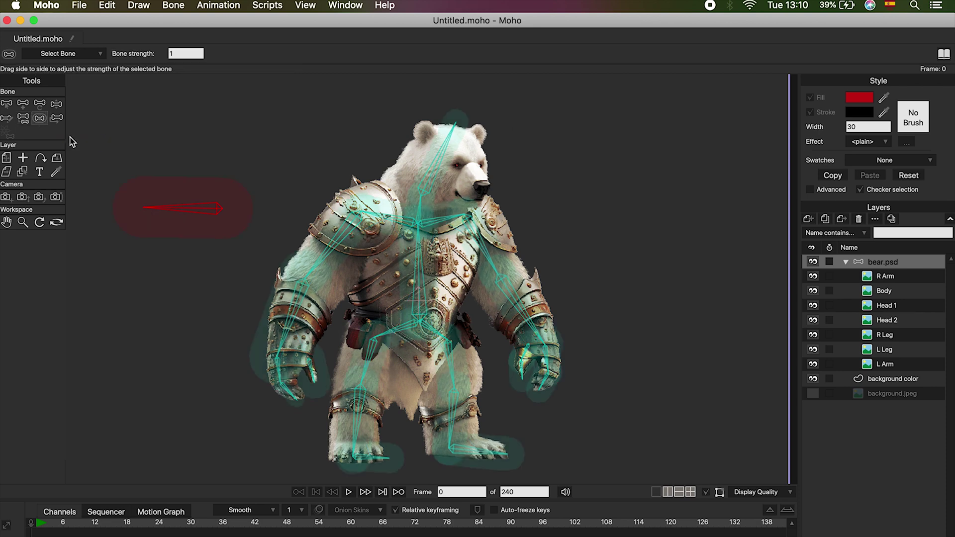
left_click_drag(197, 211, 98, 205)
double_click(179, 54)
type("10")
key("Return")
double_click(184, 53)
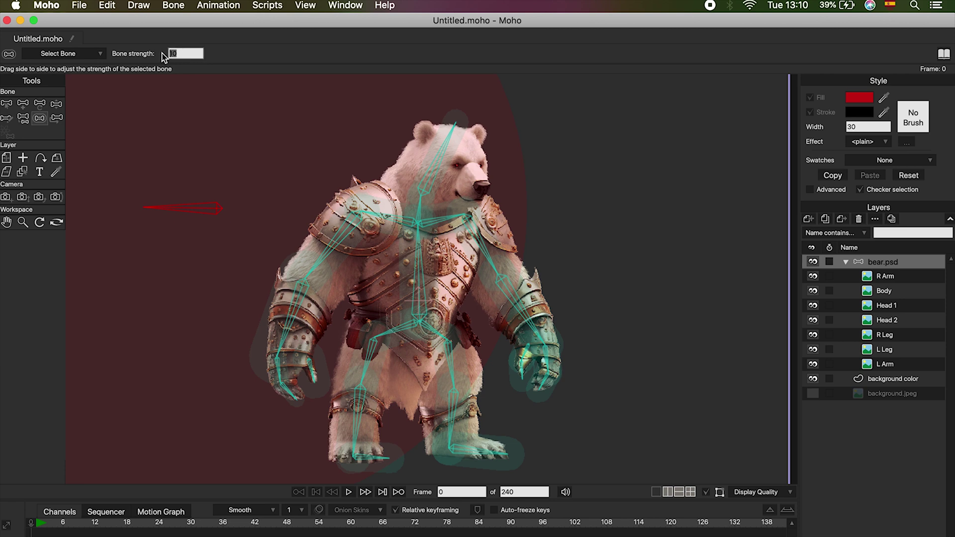
key("Return")
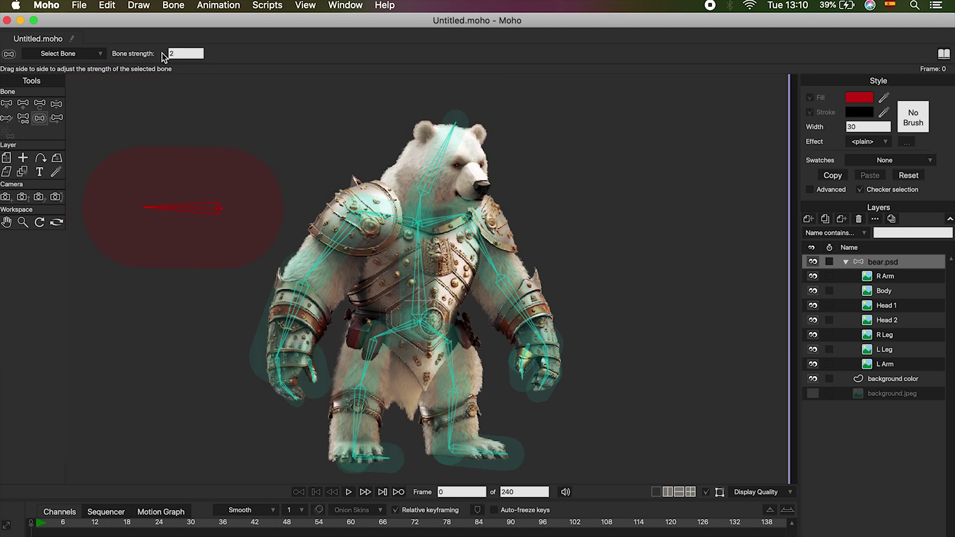
left_click(165, 54)
double_click(180, 55)
key("Return")
At frame 1, test-drag the master control bone to move the whole bear, then undo.
left_click(6, 105)
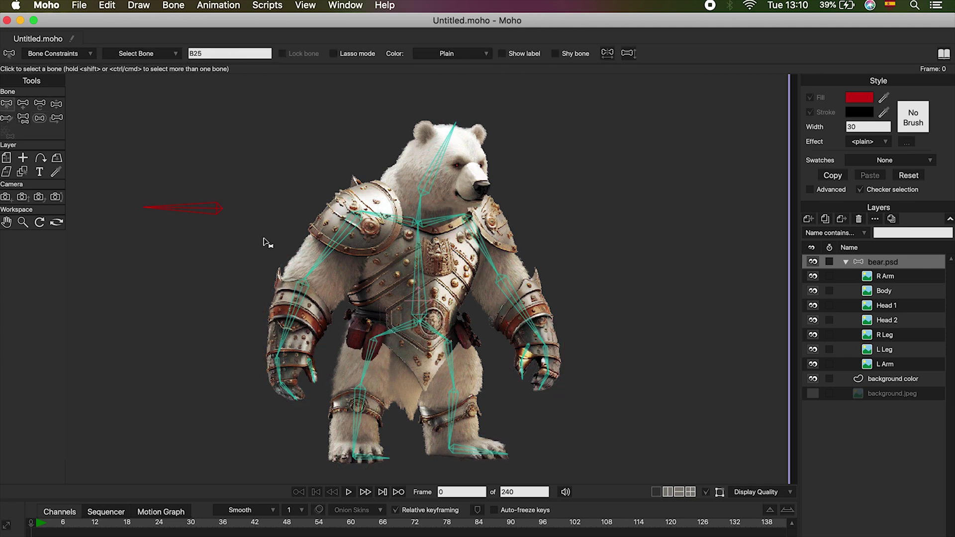
left_click(421, 278)
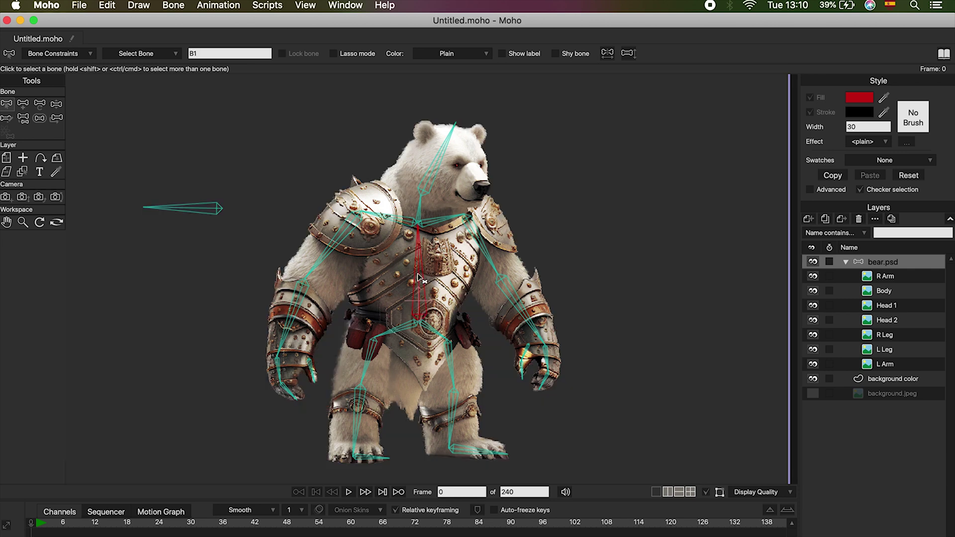
left_click(23, 117)
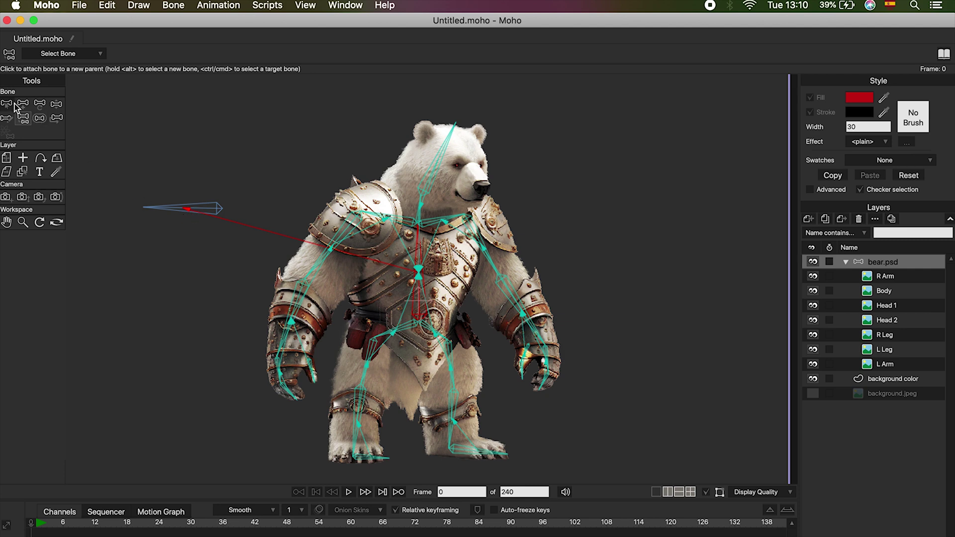
left_click(36, 530)
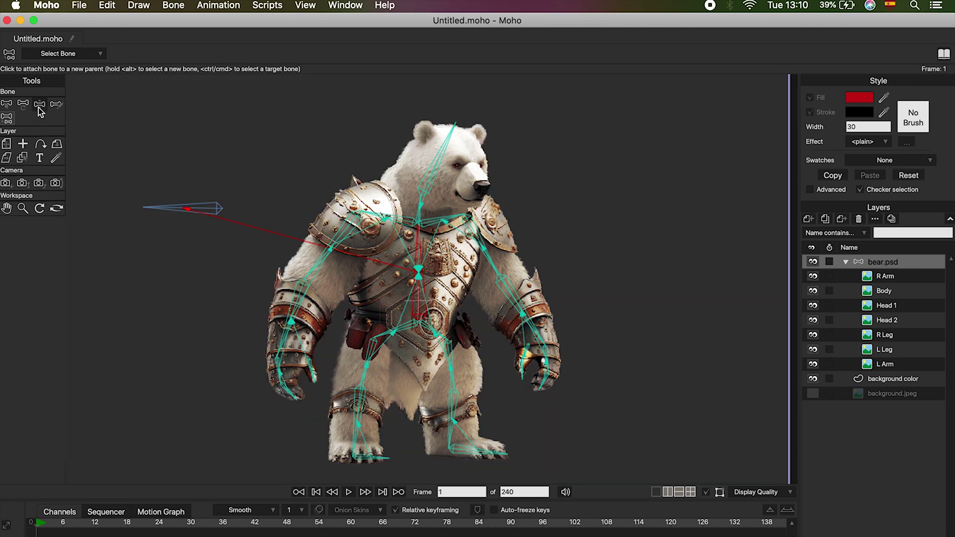
left_click(40, 106)
left_click_drag(187, 209, 203, 194)
key("super+z")
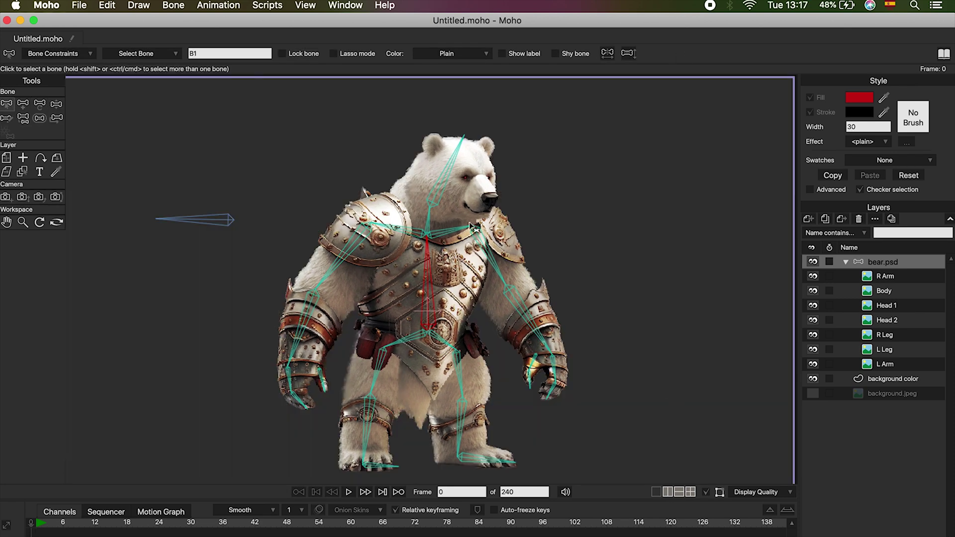
Draw a new bone extending out from each of the bear's feet.
scroll(615, 382, "up", 5)
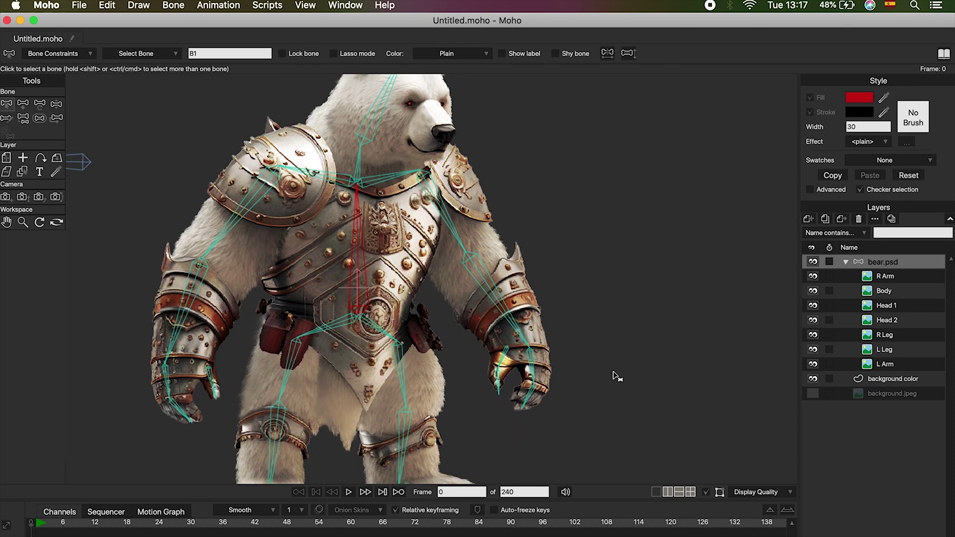
scroll(612, 387, "down", 3)
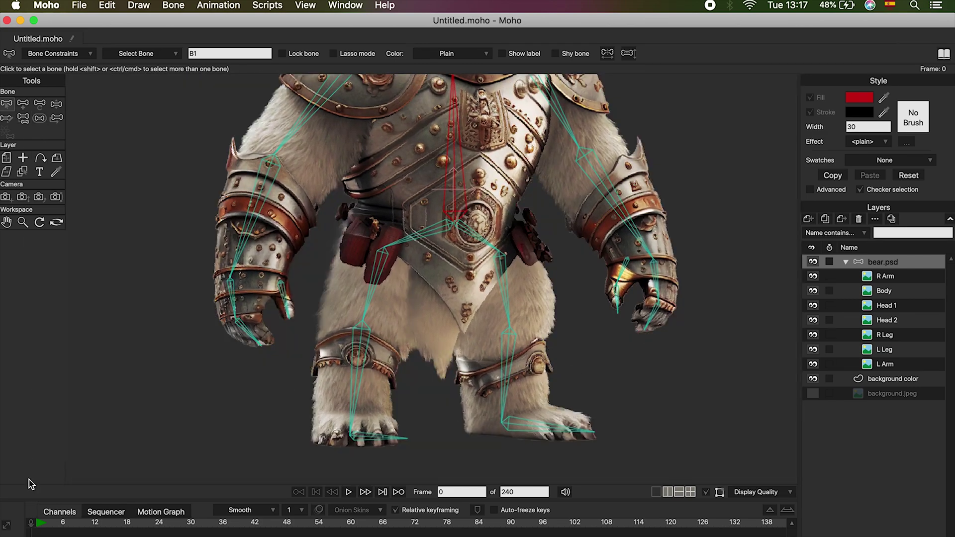
left_click(24, 105)
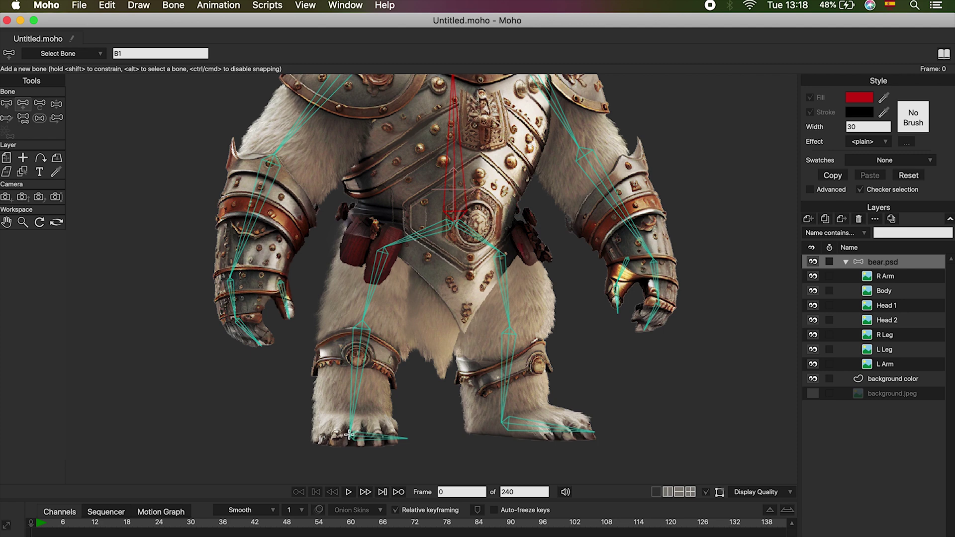
left_click_drag(349, 435, 300, 437)
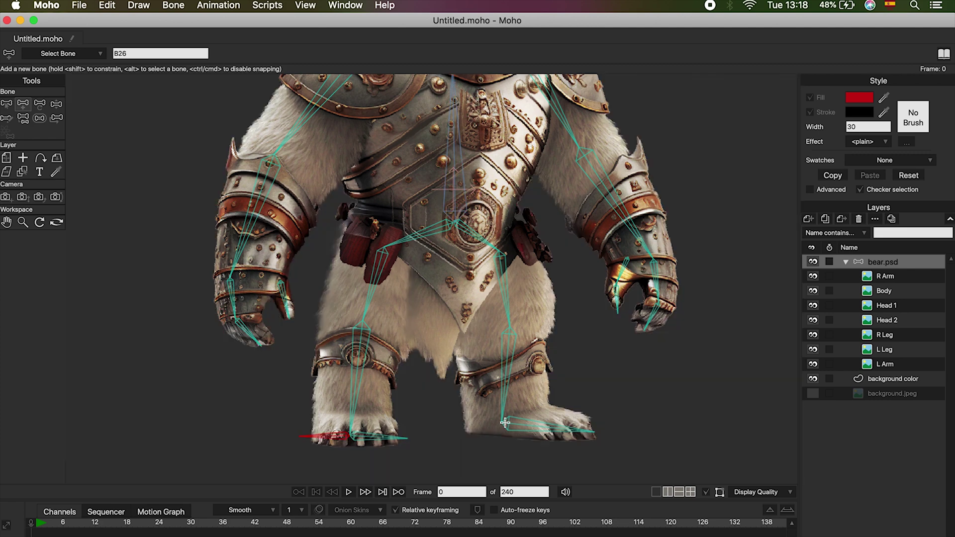
left_click_drag(505, 422, 444, 424)
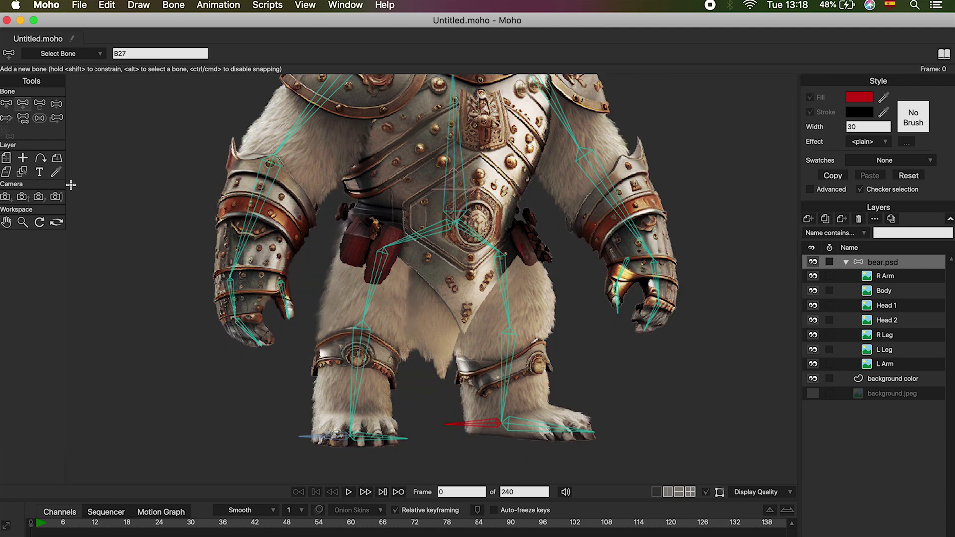
Name the two foot bones RIGHT LEG and LEFT LEG.
left_click(6, 104)
left_click(328, 440)
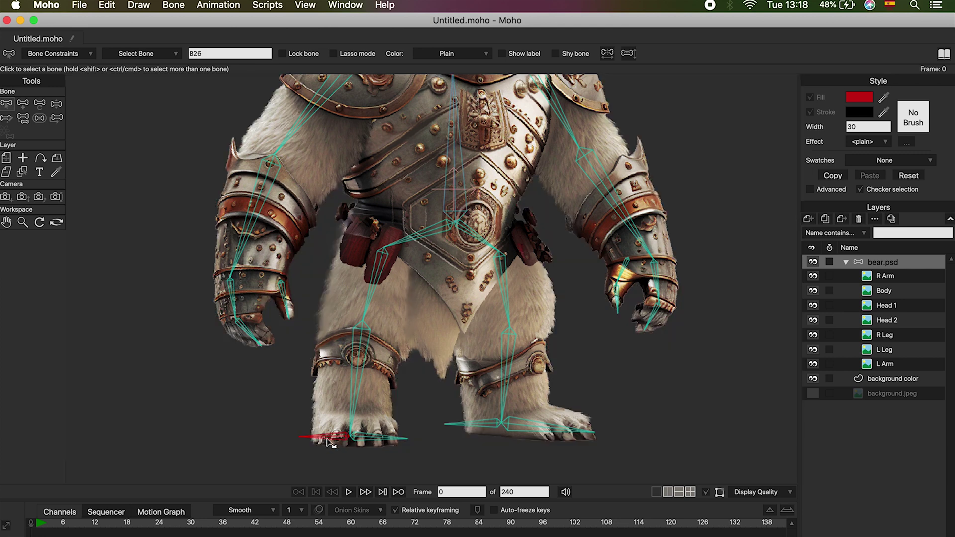
double_click(209, 53)
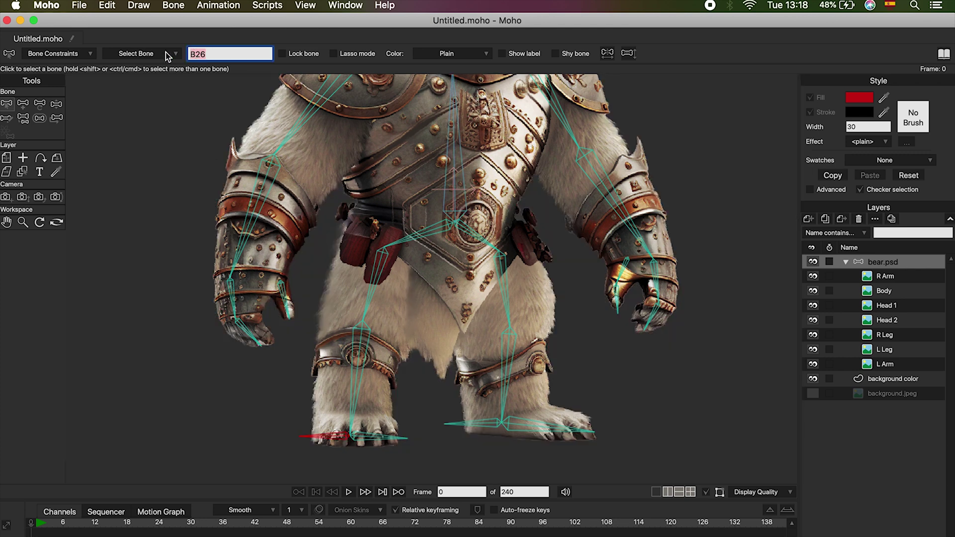
type("RIGHT LEG")
key("Return")
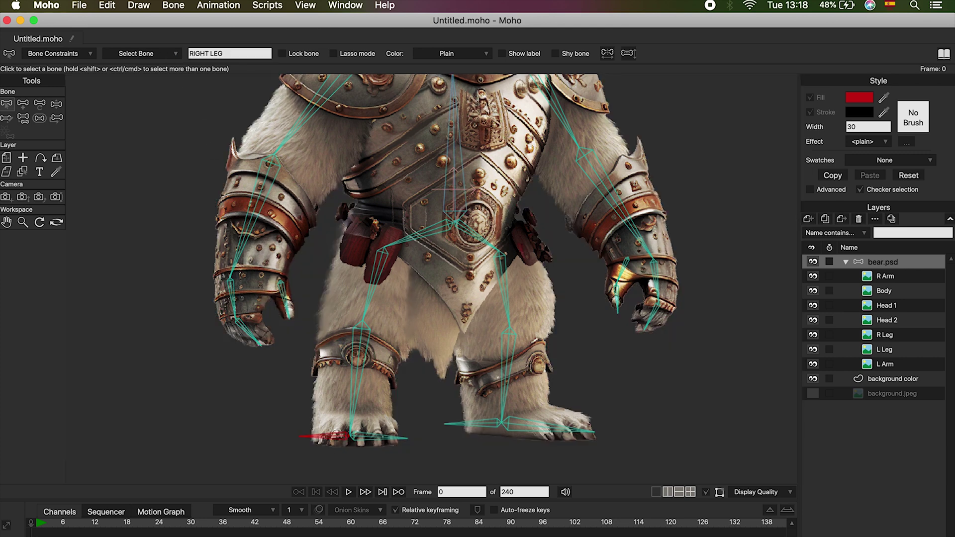
left_click(488, 425)
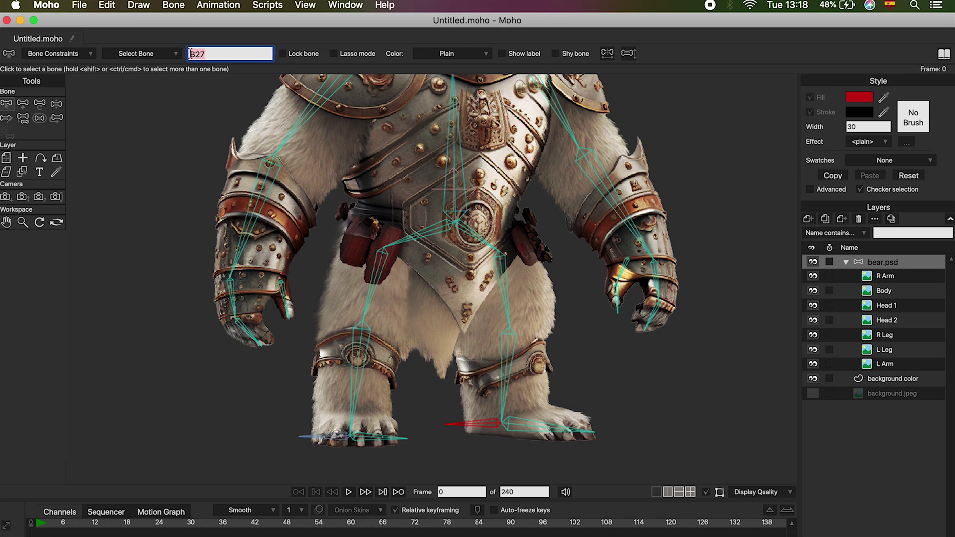
type("LEFT LEG")
key("Return")
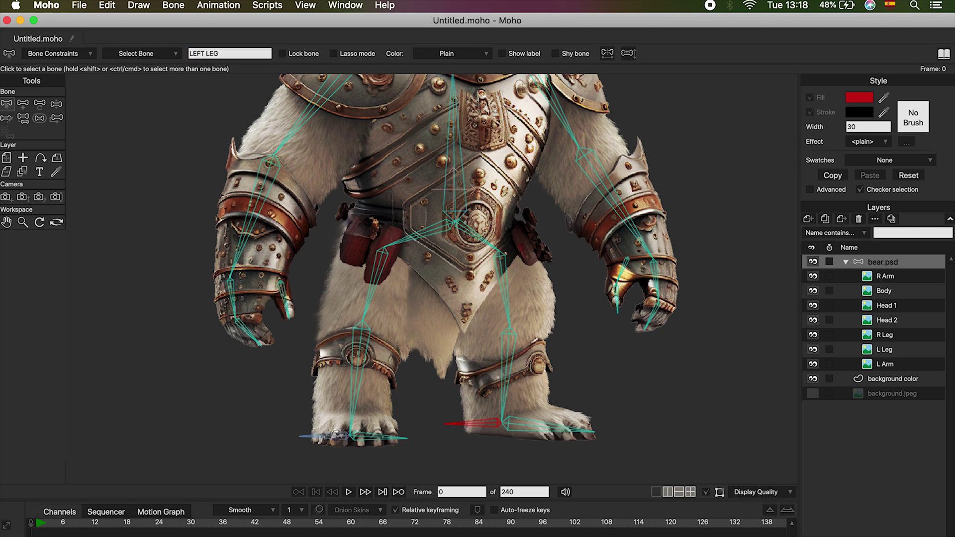
left_click(321, 440)
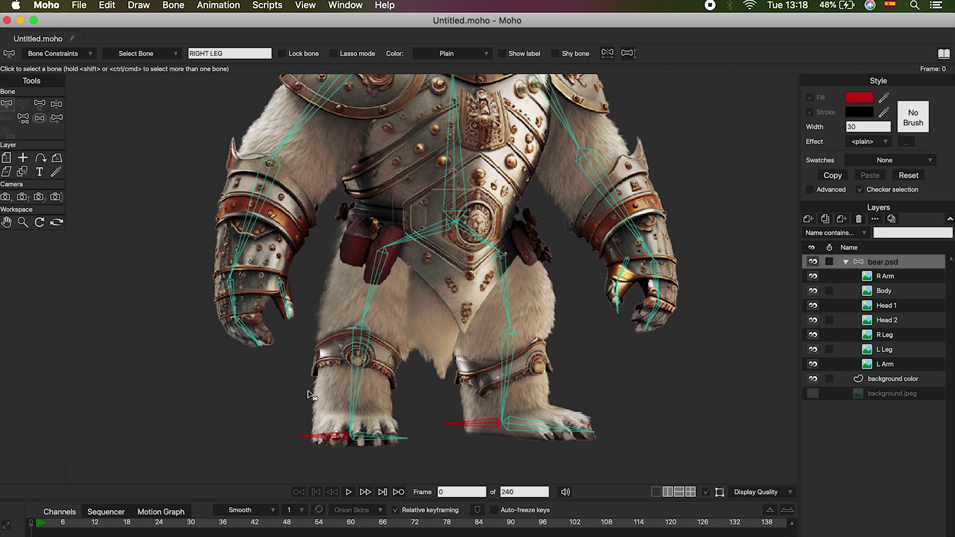
Unparent RIGHT LEG from the chest, set both foot bones' strength to 0, and select shin B10.
left_click(23, 119)
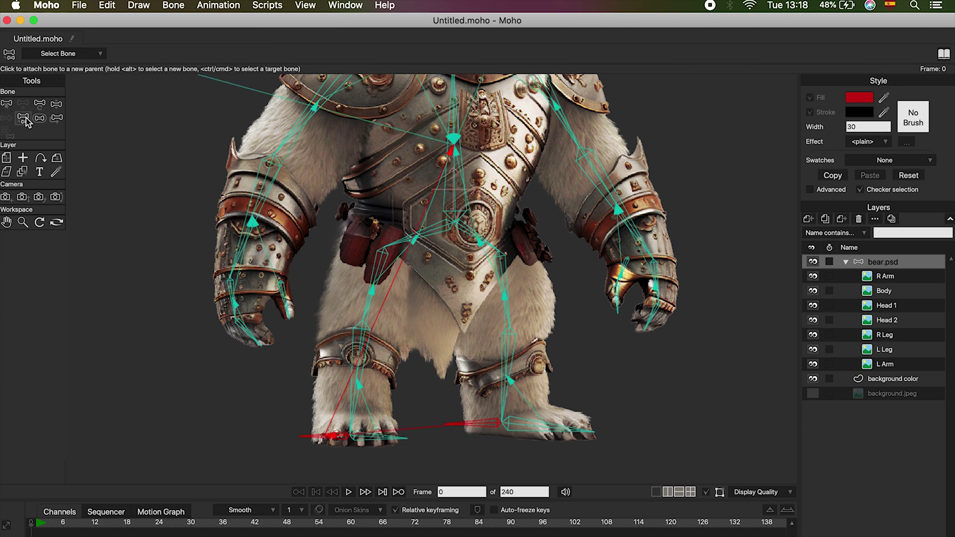
left_click(257, 437)
left_click(40, 119)
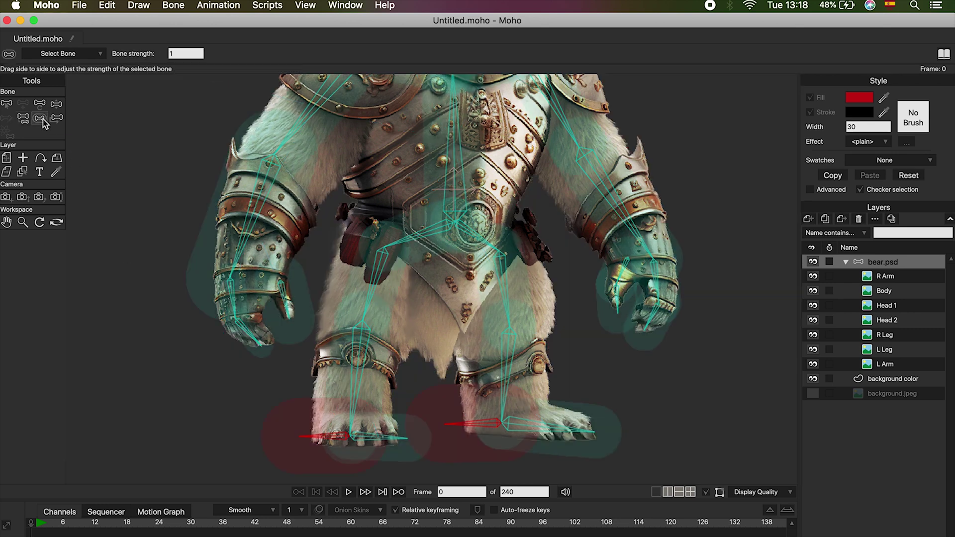
left_click_drag(322, 440, 100, 458)
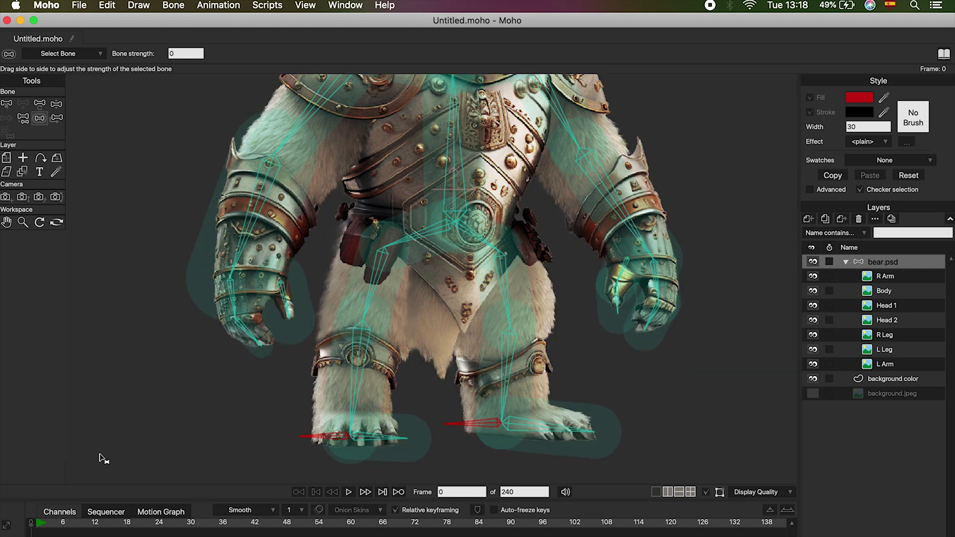
left_click(6, 103)
left_click(359, 372)
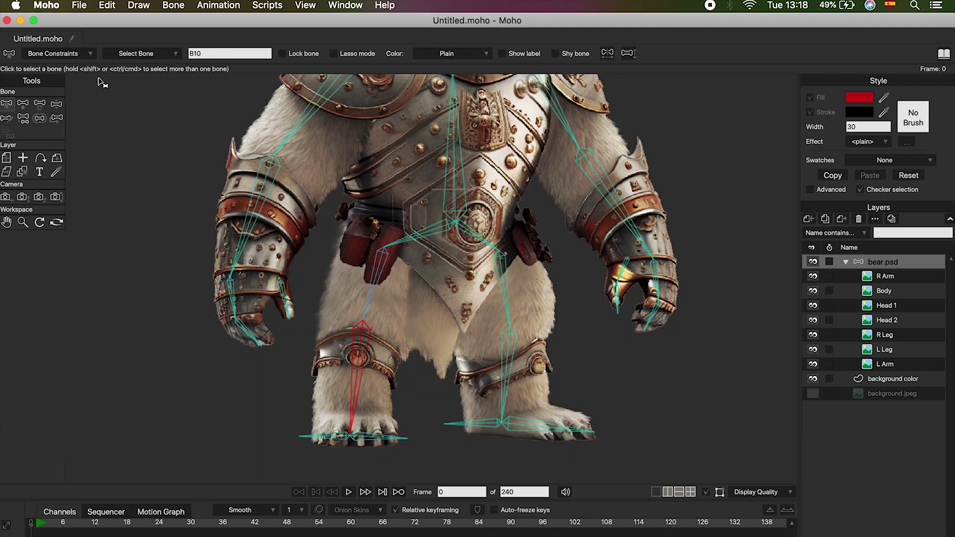
Make RIGHT LEG the IK target of shin bone B10.
left_click(74, 54)
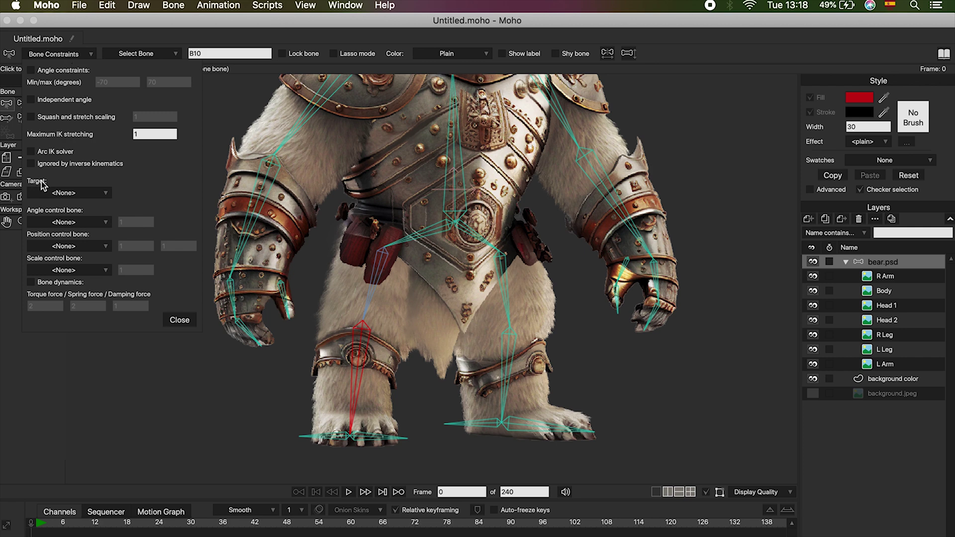
left_click(56, 191)
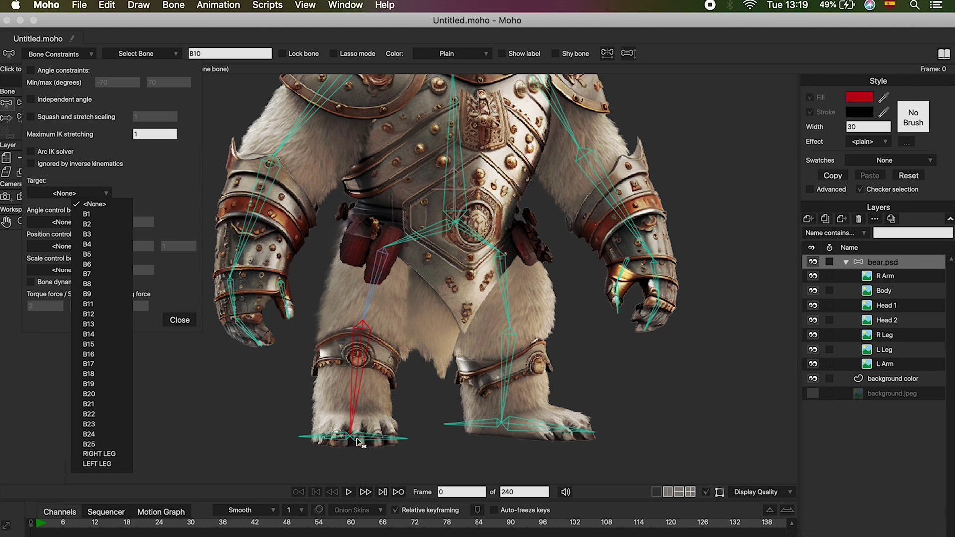
scroll(360, 441, "up", 5)
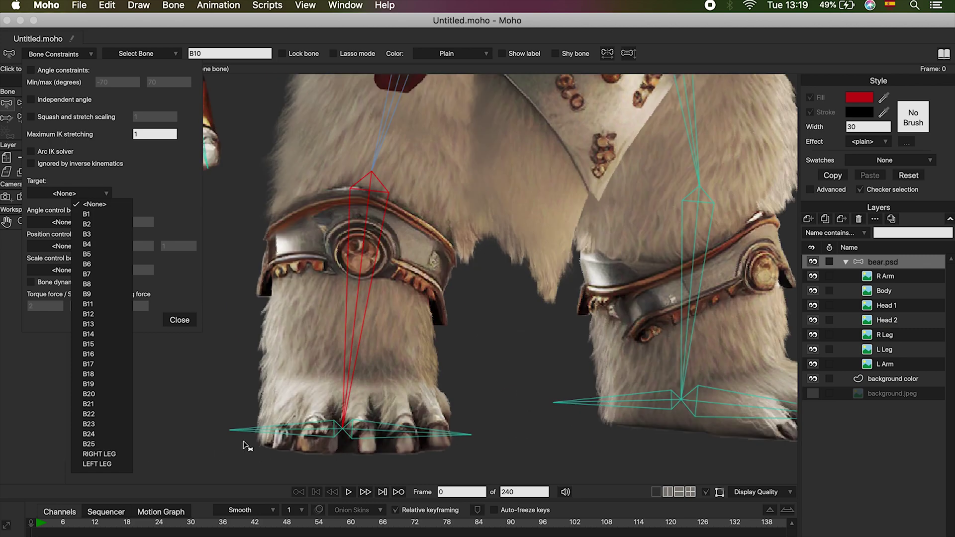
left_click(118, 455)
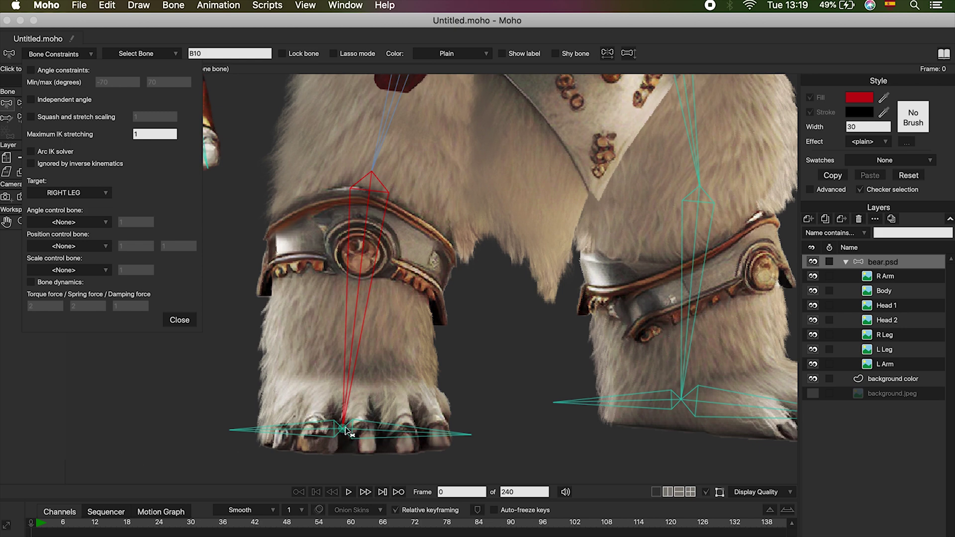
Make LEFT LEG the IK target of shin bone B6 and close the constraint settings.
left_click(693, 267)
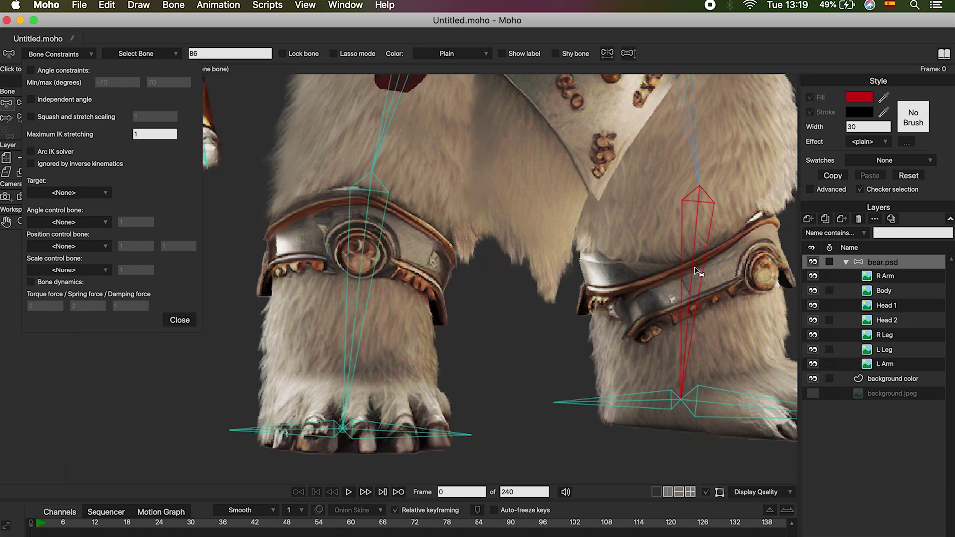
left_click(83, 194)
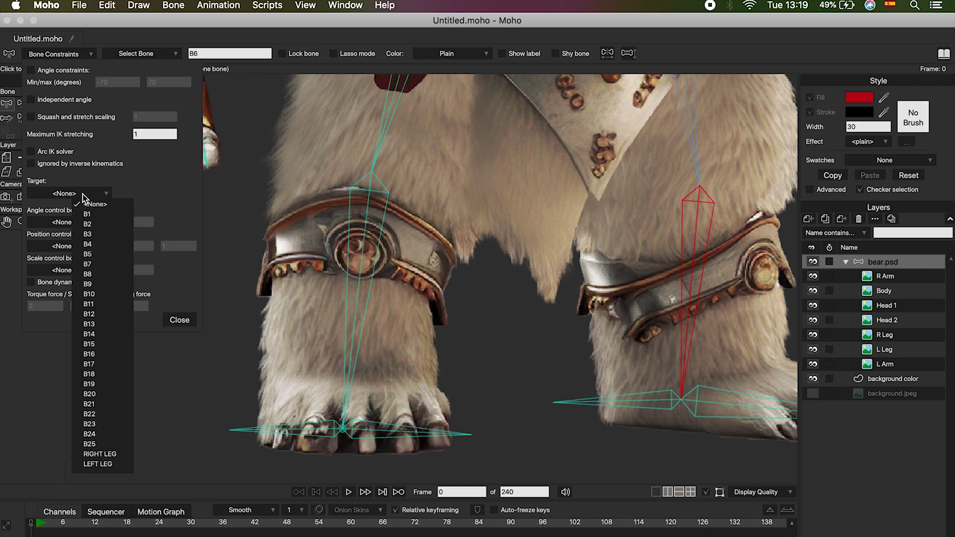
left_click(115, 467)
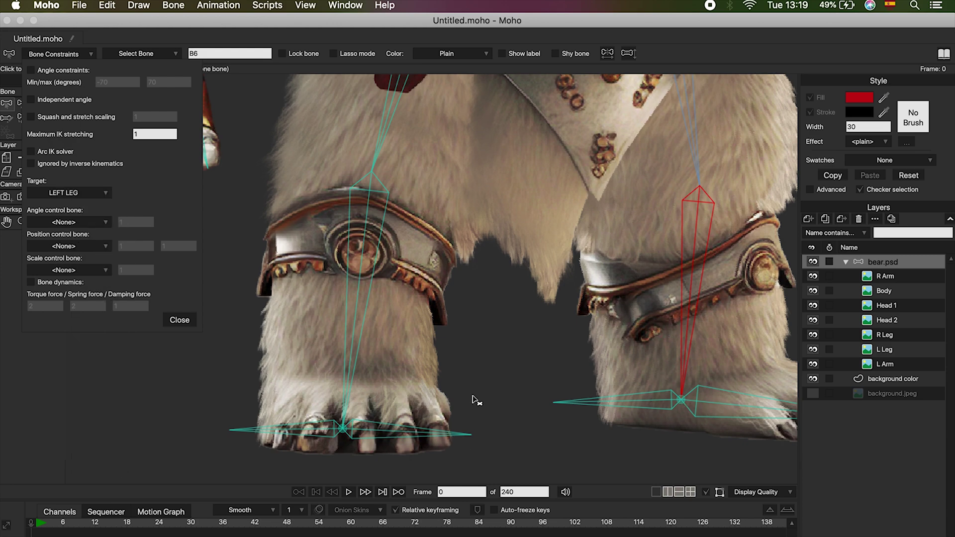
left_click(190, 323)
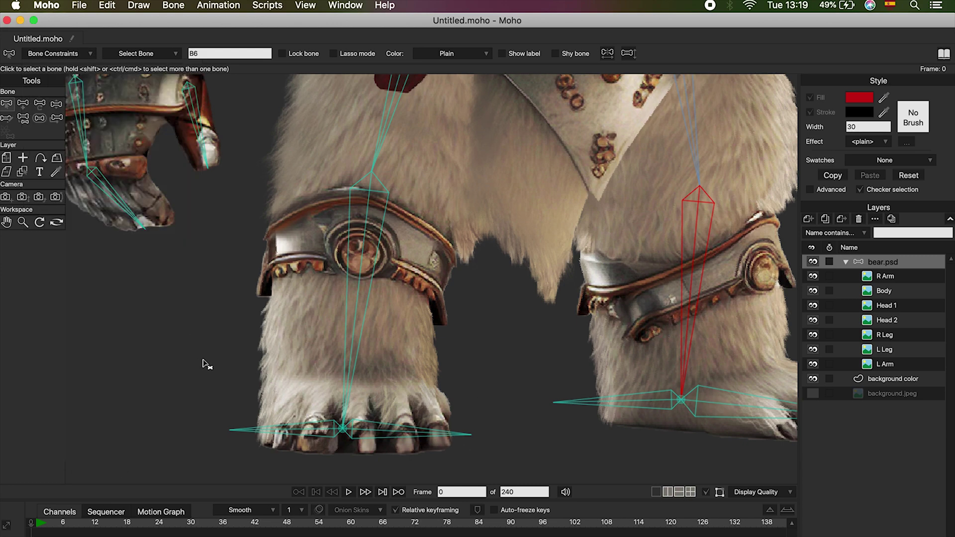
key("super+r")
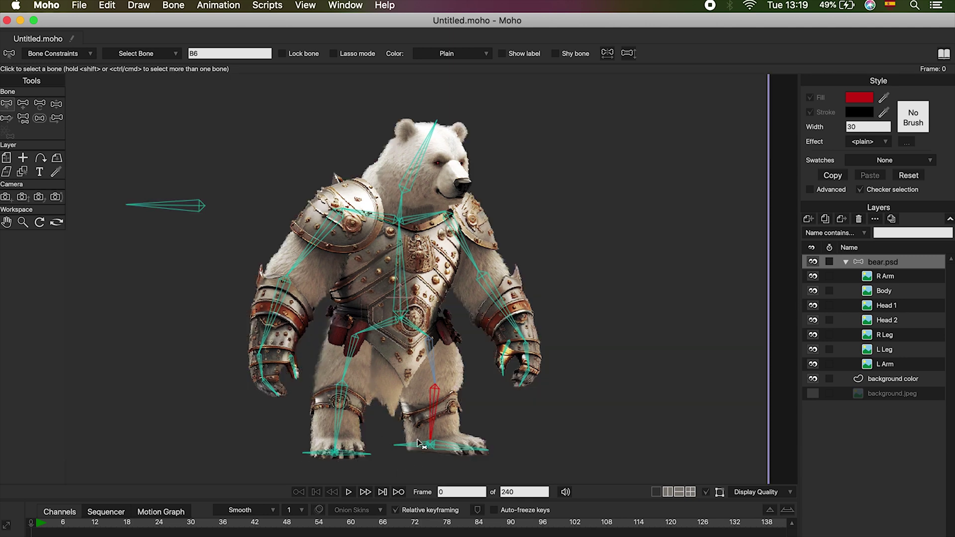
At frame 1, shift the bear with the master bone and move both foot targets to bend the legs.
left_click(36, 528)
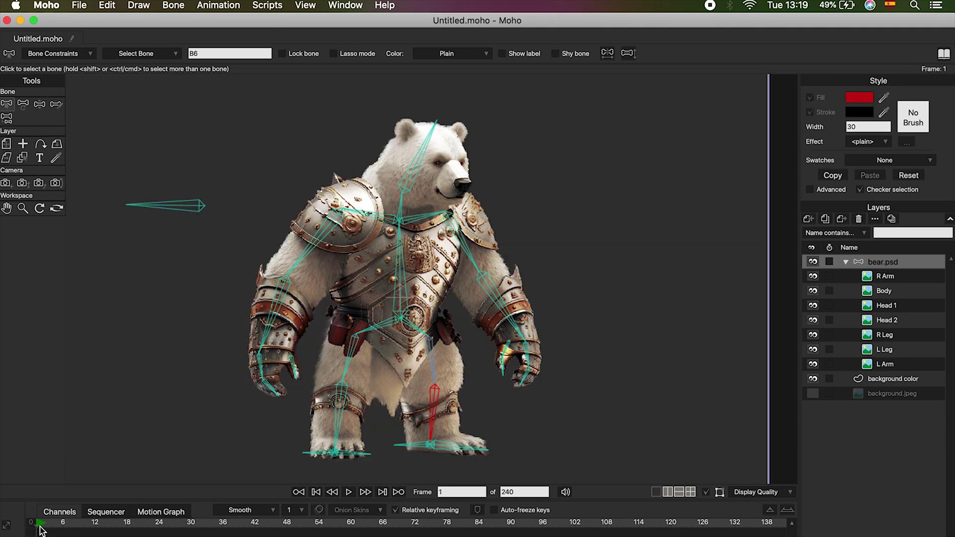
left_click(40, 106)
mouse_move(168, 206)
left_mouse_down()
mouse_move(163, 229)
mouse_move(162, 203)
mouse_move(158, 227)
mouse_move(142, 229)
mouse_move(208, 228)
mouse_move(141, 222)
mouse_move(165, 214)
left_mouse_up()
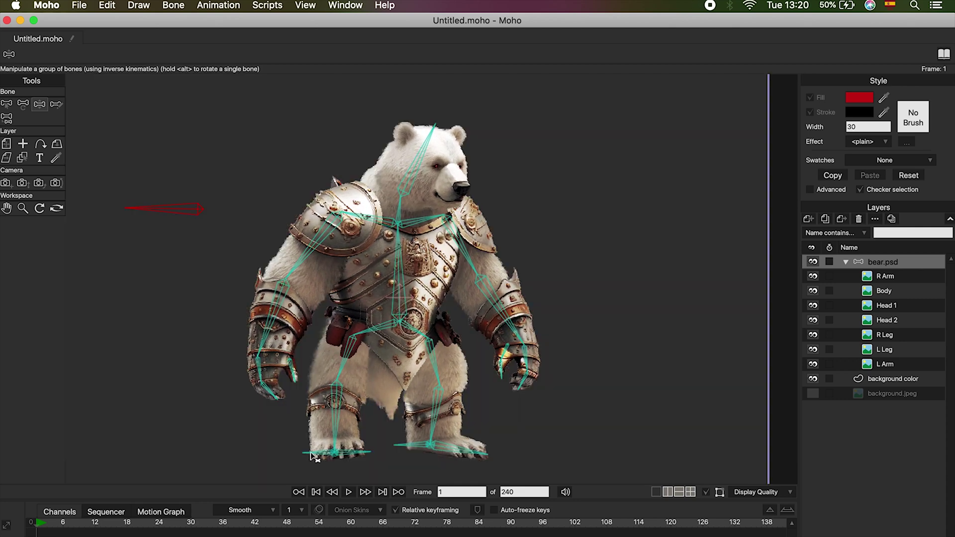
left_click_drag(313, 454, 299, 448)
left_click(415, 444)
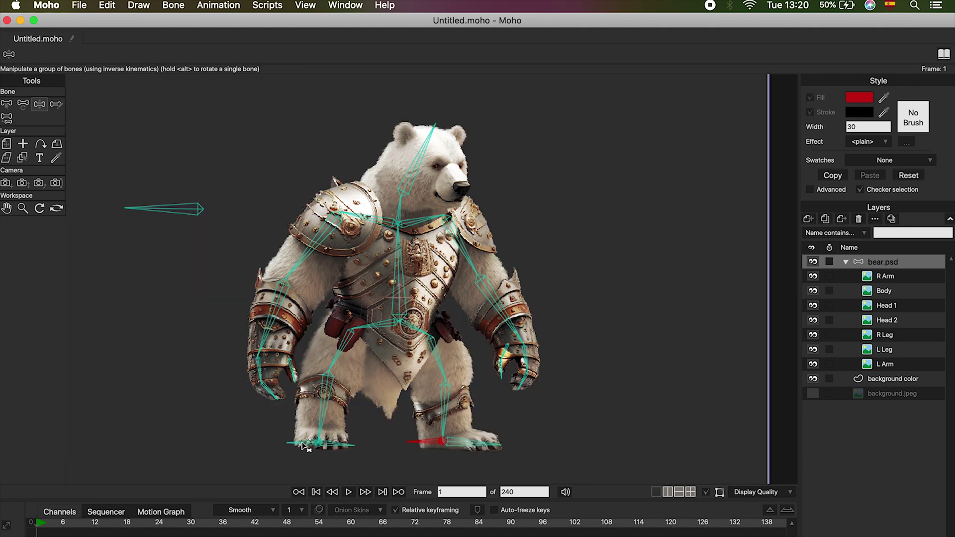
left_click_drag(304, 446, 305, 439)
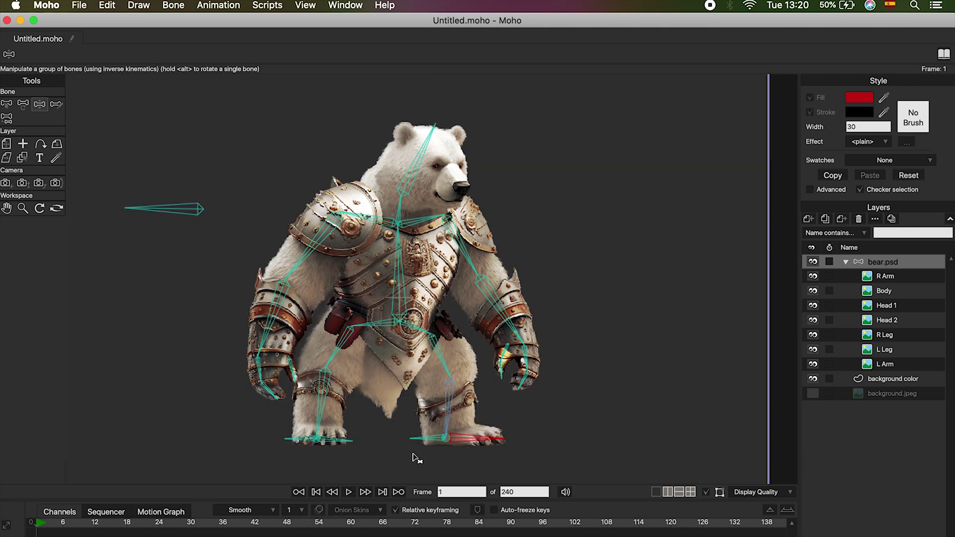
Rotate the shoulder and swing the forearm outward to re-pose the arm.
left_click_drag(335, 242, 356, 206)
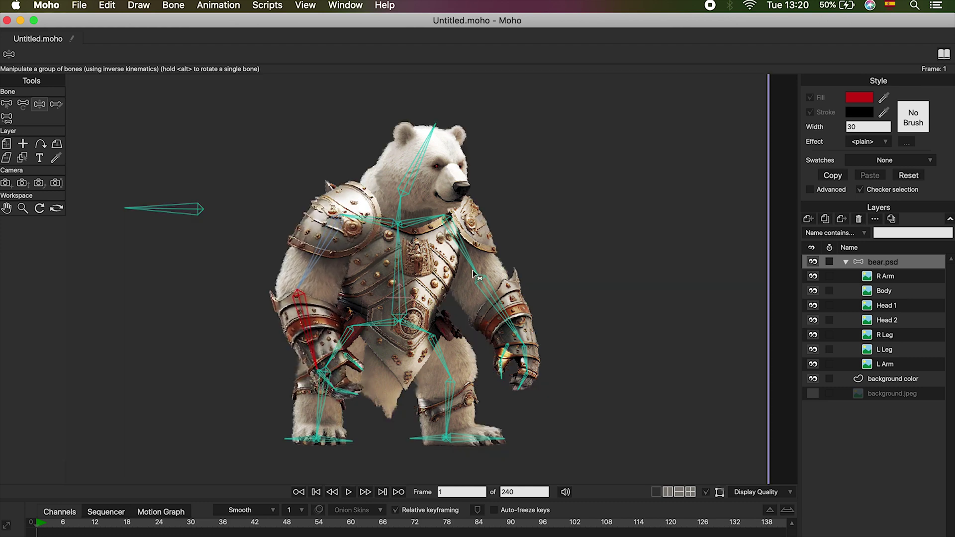
left_click_drag(476, 276, 494, 295)
left_click(423, 159)
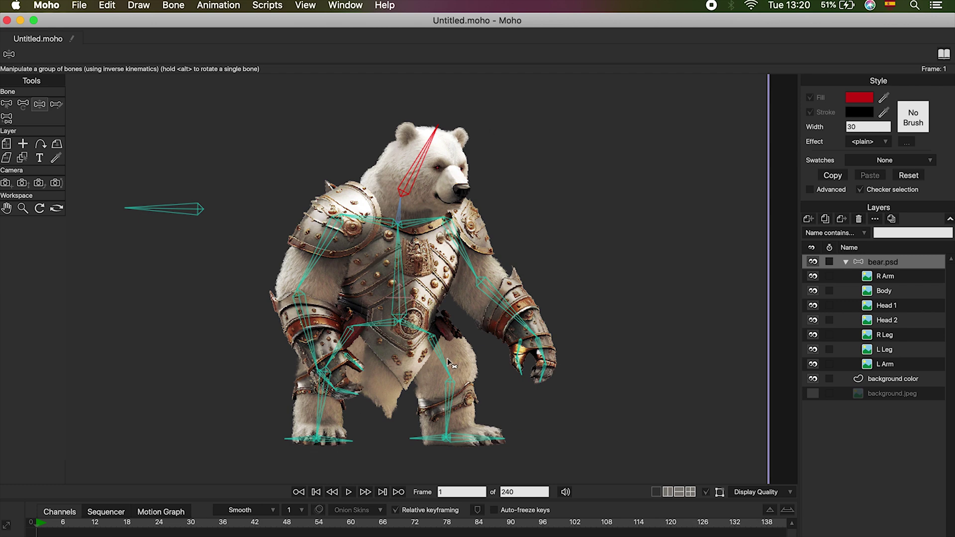
Render a still preview of the current pose via File > Preview.
left_click(81, 8)
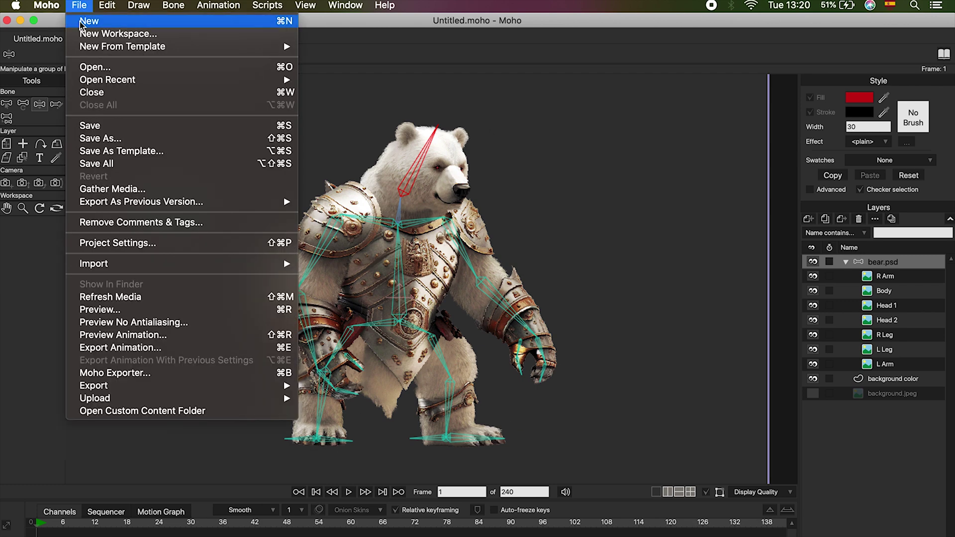
left_click(119, 309)
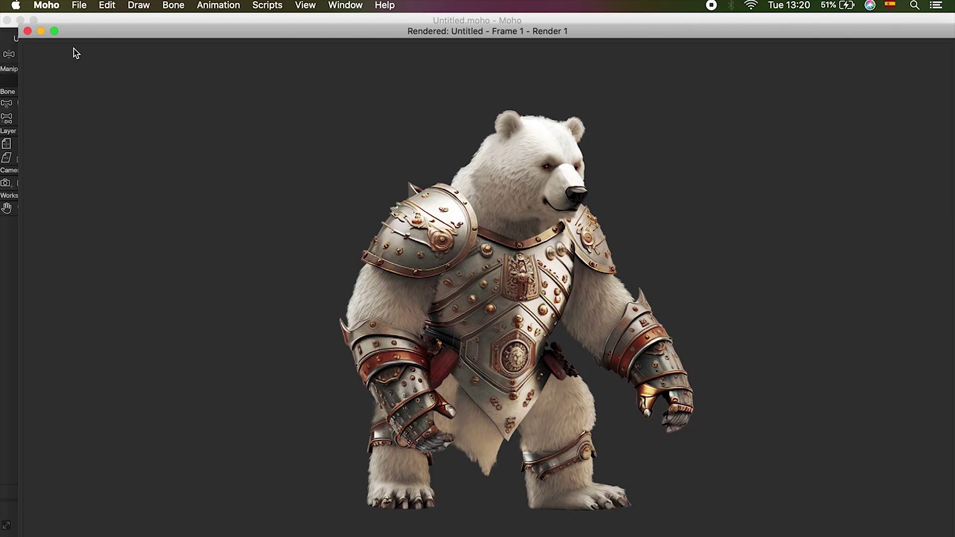
left_click(28, 30)
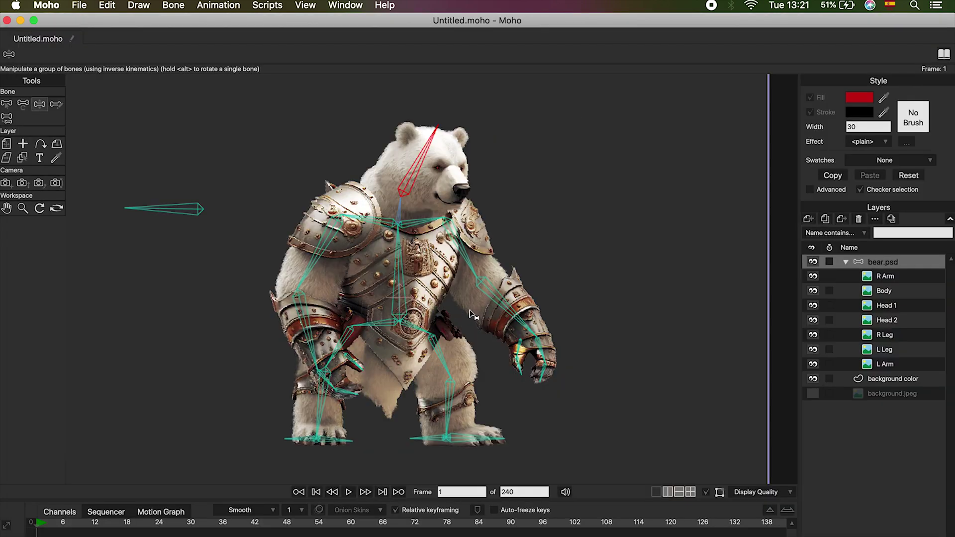
Raise the arm, turn the head left, swing the forearm in, bend both legs, and preview.
left_click_drag(465, 263, 492, 224)
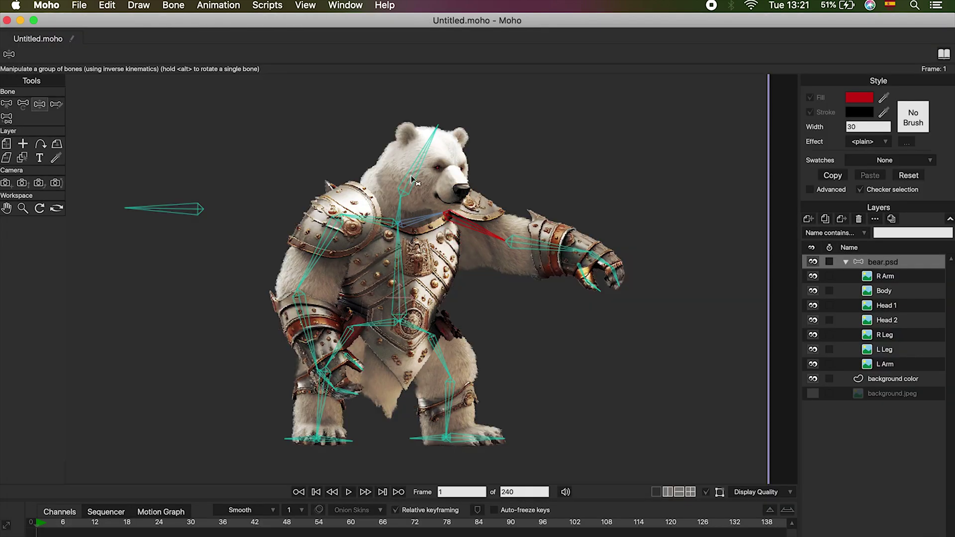
left_click_drag(412, 180, 405, 174)
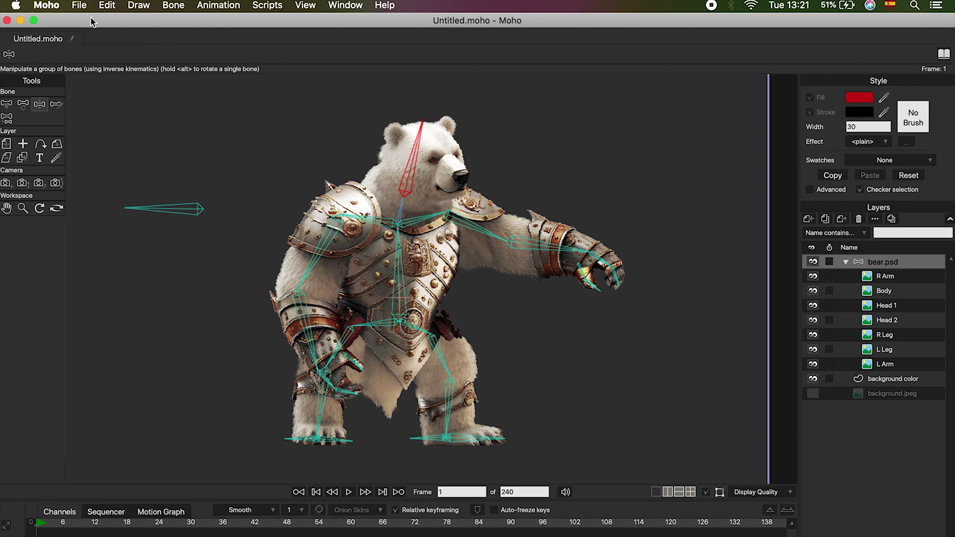
left_click_drag(314, 272, 373, 397)
left_click_drag(445, 444, 437, 471)
left_click_drag(309, 443, 326, 457)
left_click(80, 5)
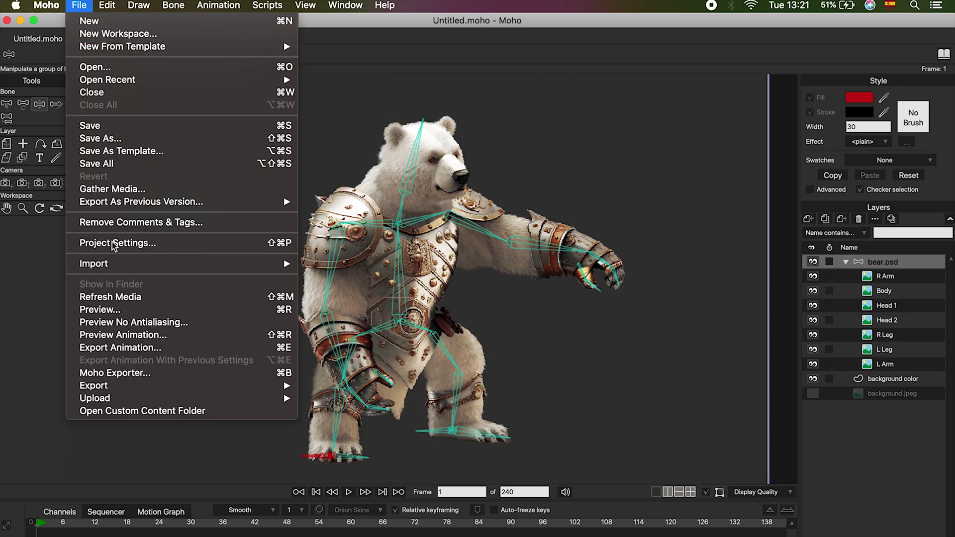
left_click(95, 311)
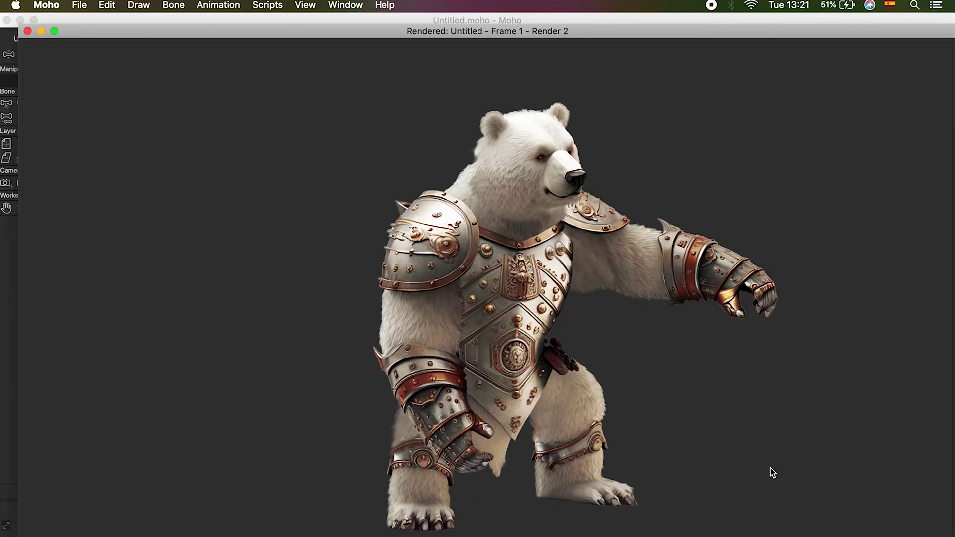
left_click(28, 32)
Lower the arm to the side, bend the leg further, and render a third preview.
left_click_drag(597, 278, 505, 356)
left_click_drag(443, 431, 425, 450)
key("super+r")
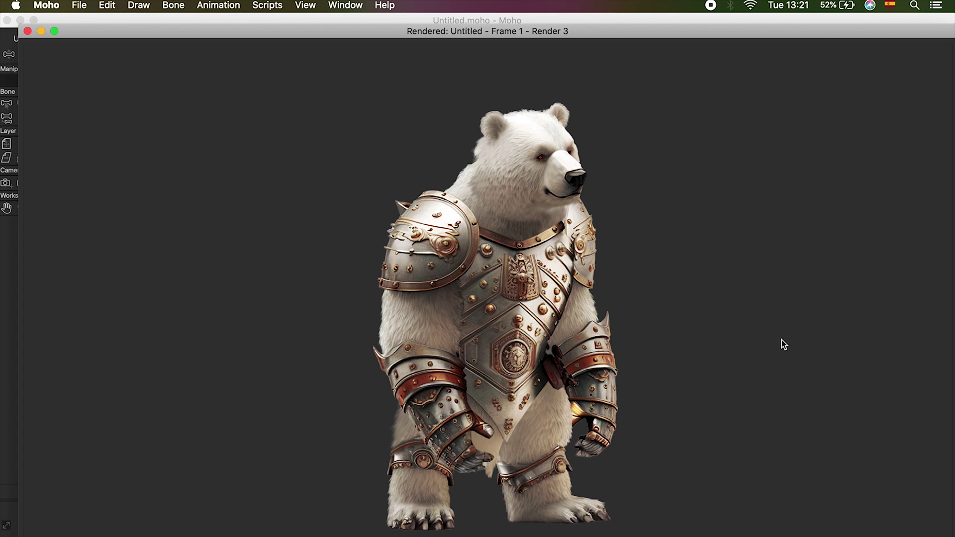
left_click(28, 31)
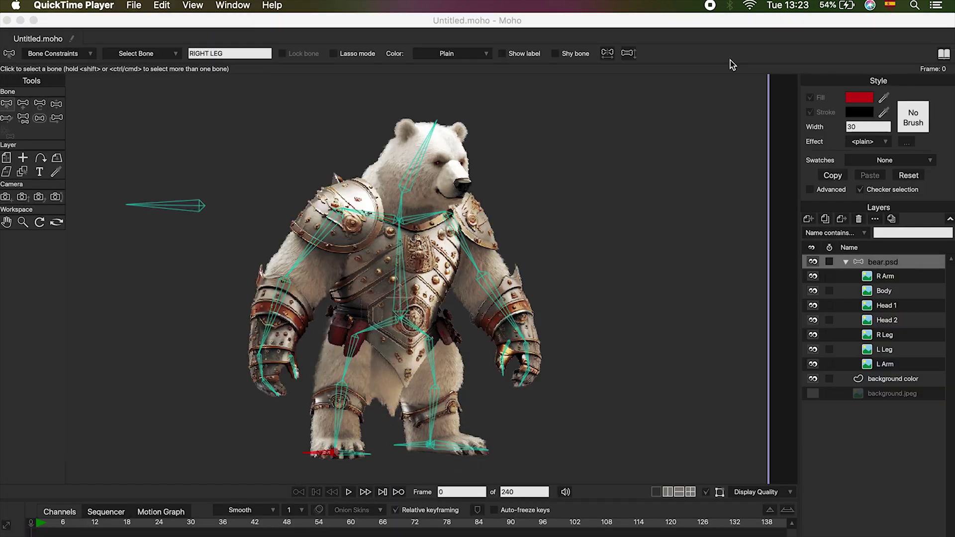
Swap the plain background colour for the forest image and play the animation.
left_click(731, 57)
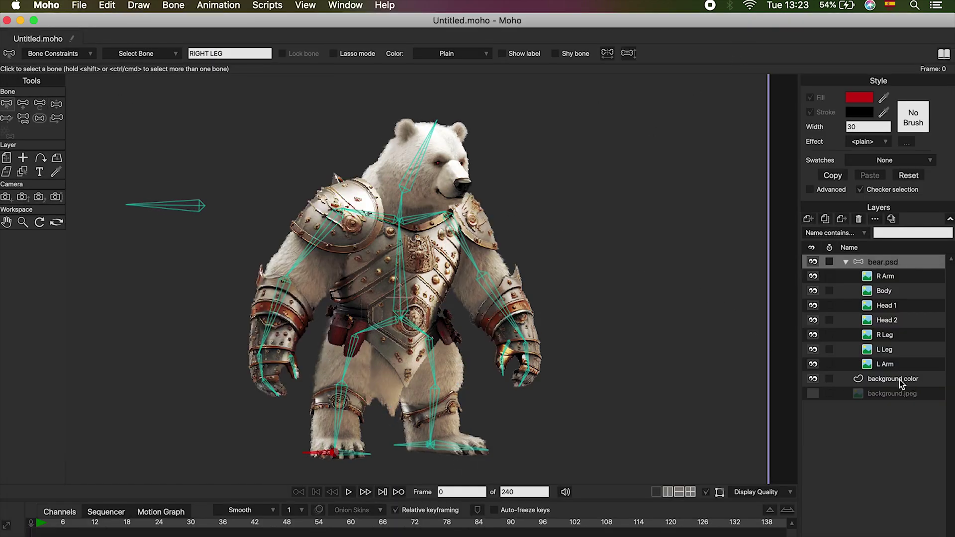
left_click(814, 380)
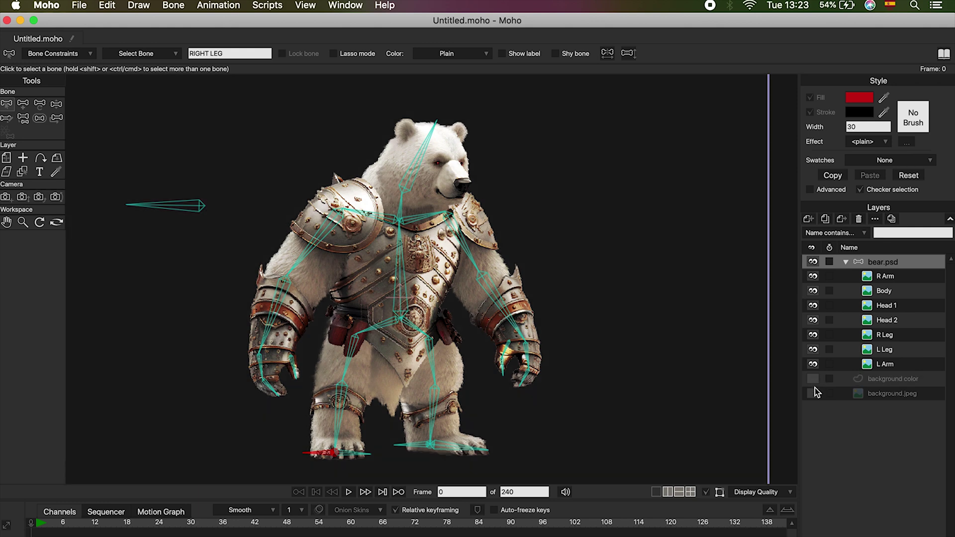
left_click(814, 394)
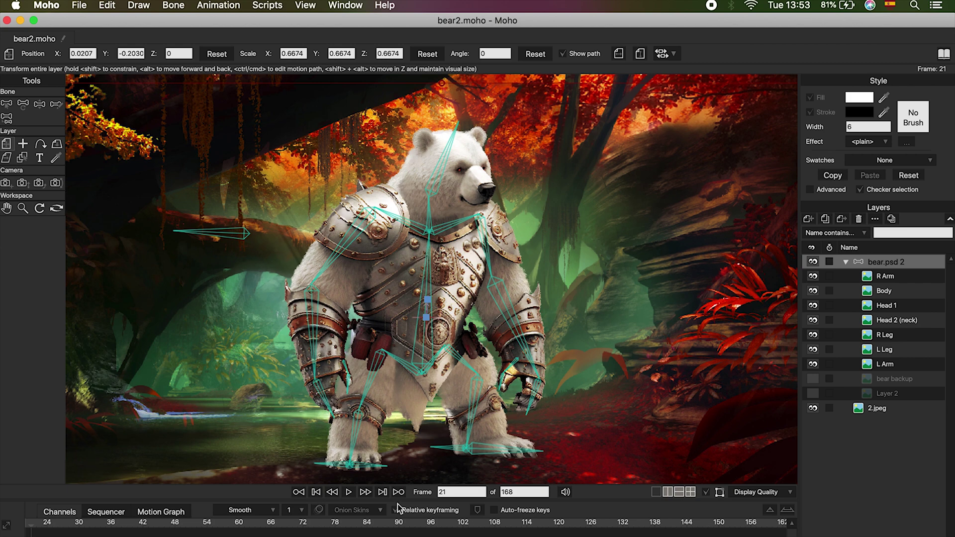
left_click(348, 492)
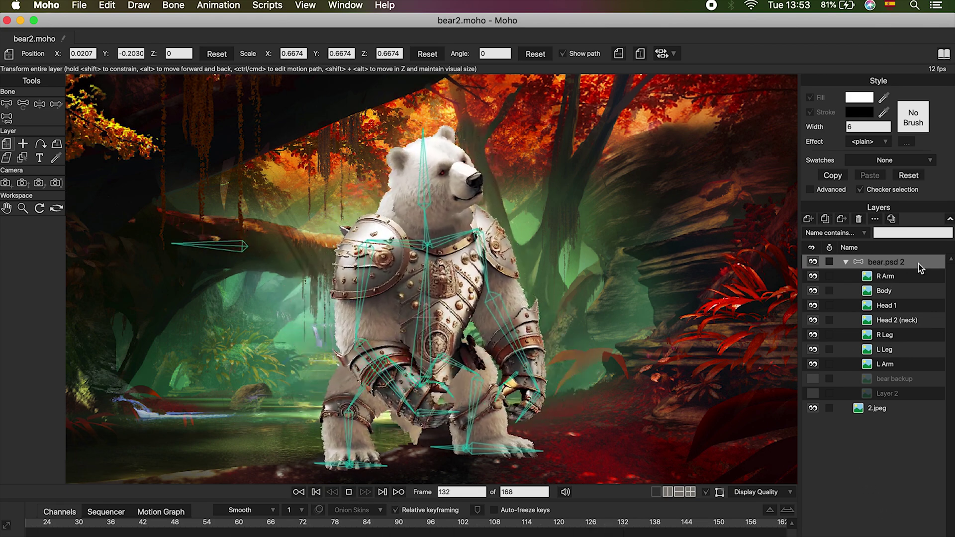
Hide all seven bear part layers and the 2.jpeg forest background.
left_click(813, 364)
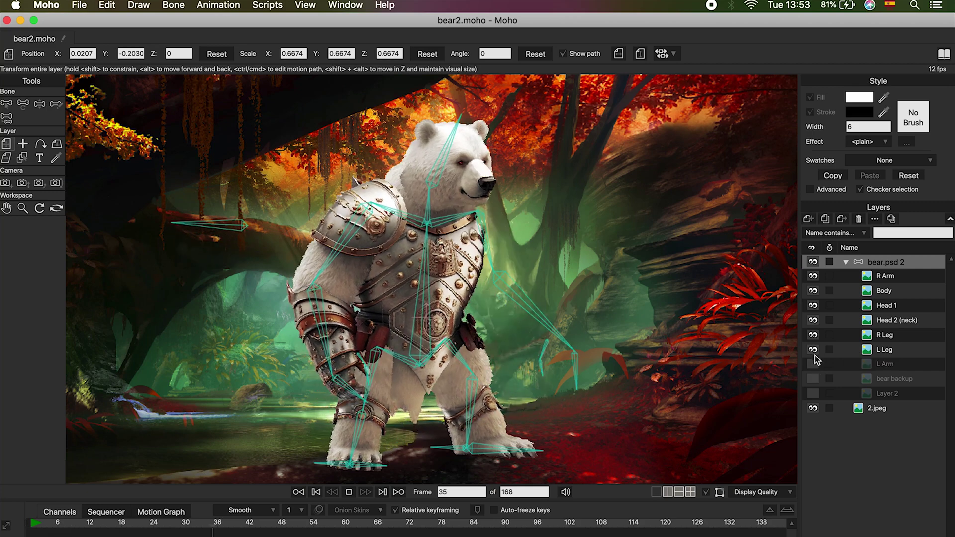
left_click(813, 350)
left_click(813, 335)
left_click(813, 320)
left_click(813, 305)
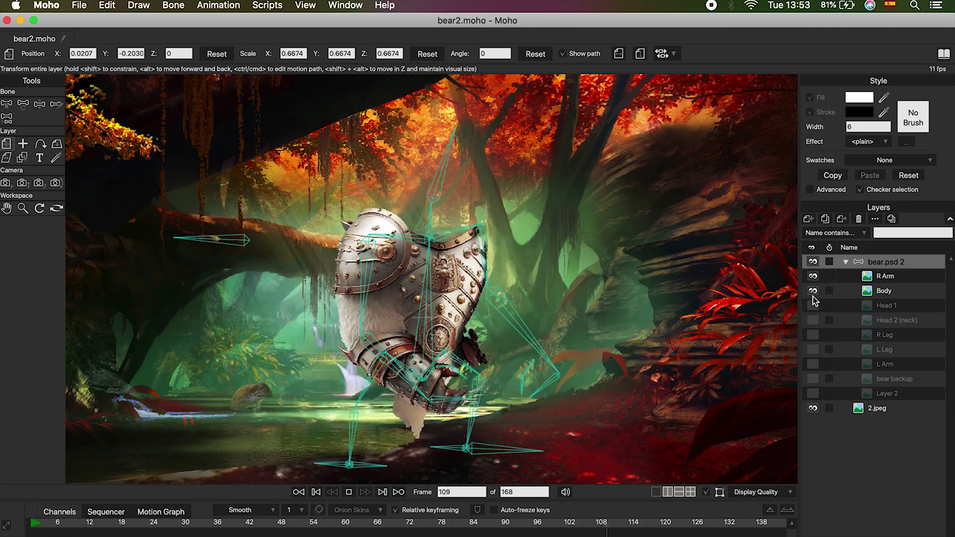
left_click(813, 290)
left_click(813, 276)
left_click(813, 407)
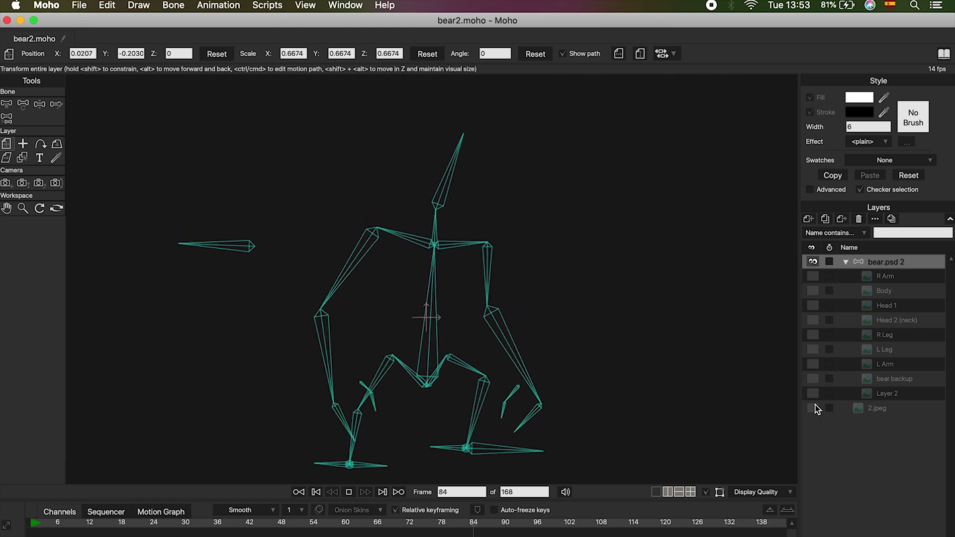
left_click(815, 408)
left_click(815, 405)
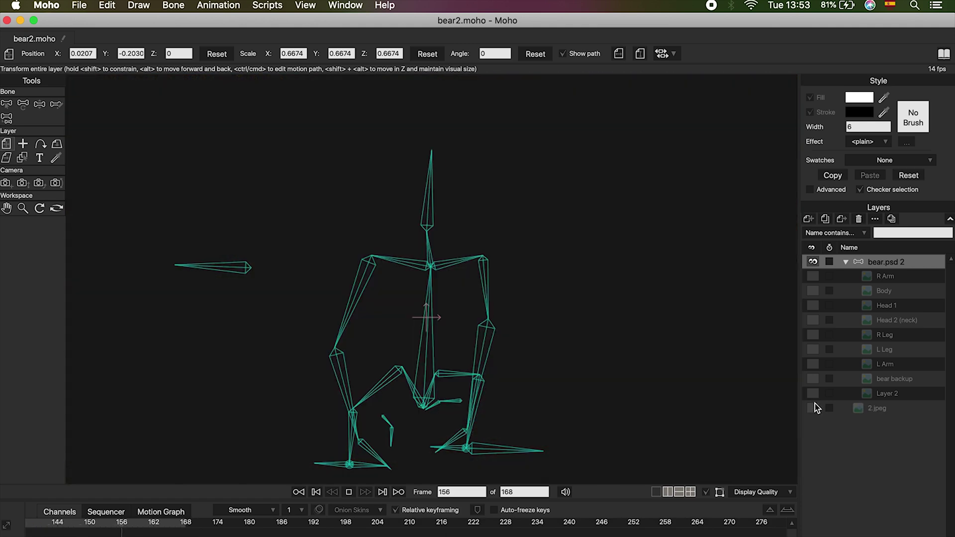
Show the R Arm, Body, Head 1, Head 2, R Leg, L Leg and L Arm layers again.
left_click(814, 276)
left_click(814, 291)
left_click(813, 305)
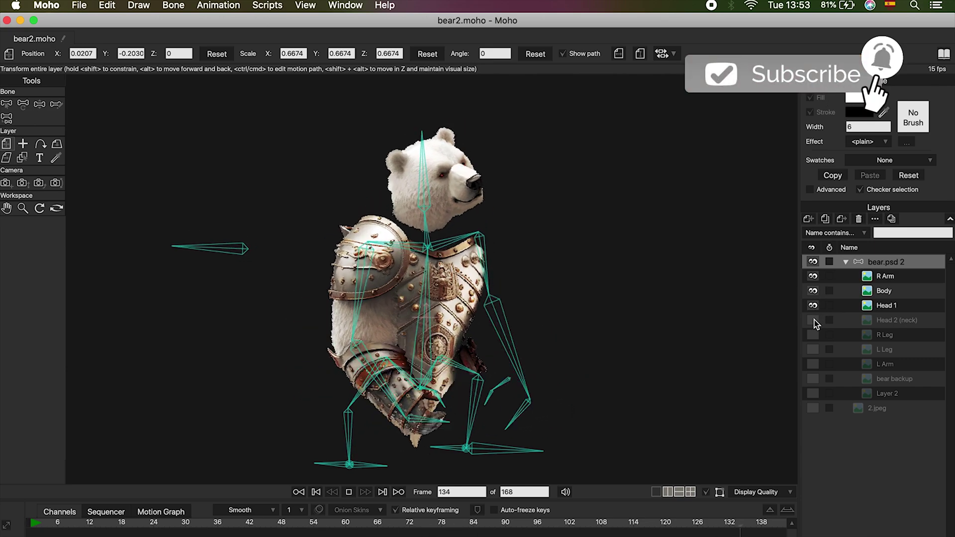
left_click(814, 320)
left_click(814, 335)
left_click(814, 349)
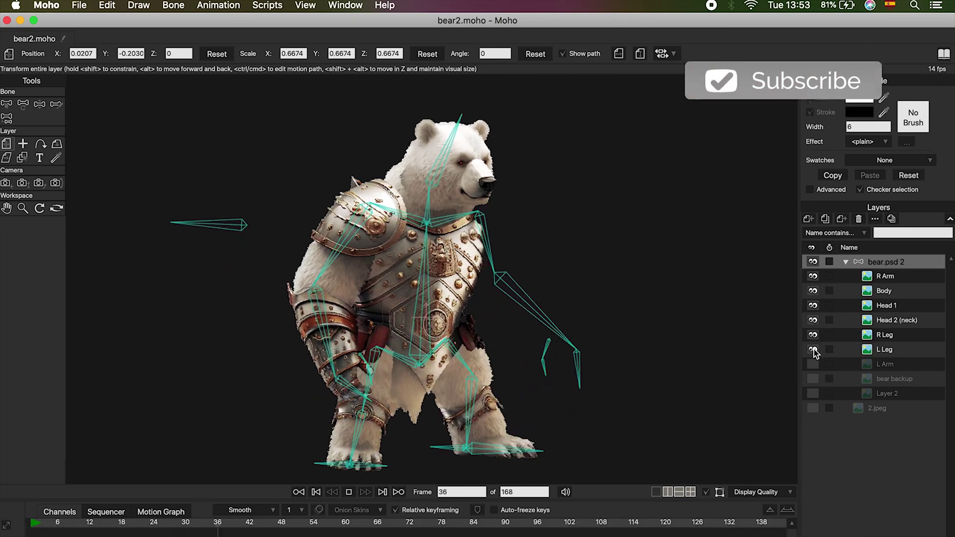
left_click(814, 364)
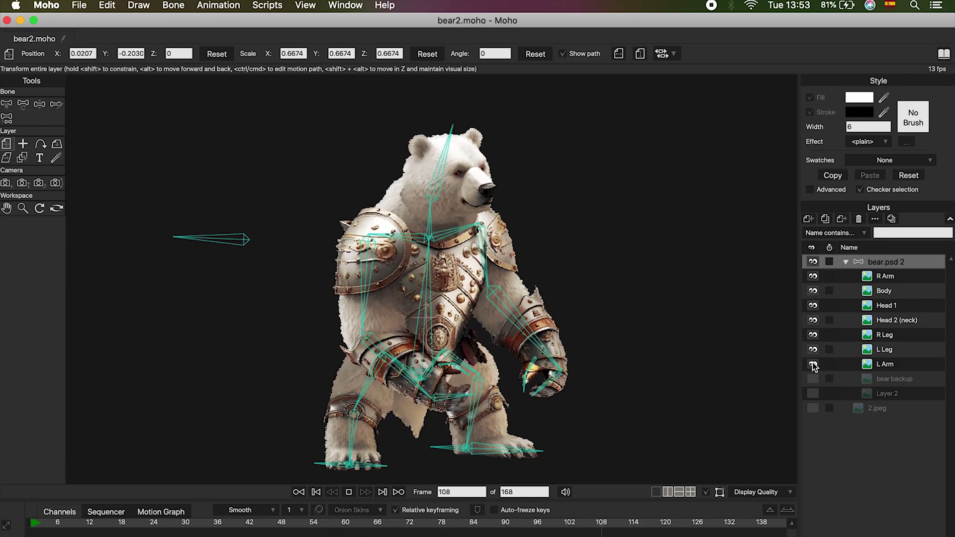